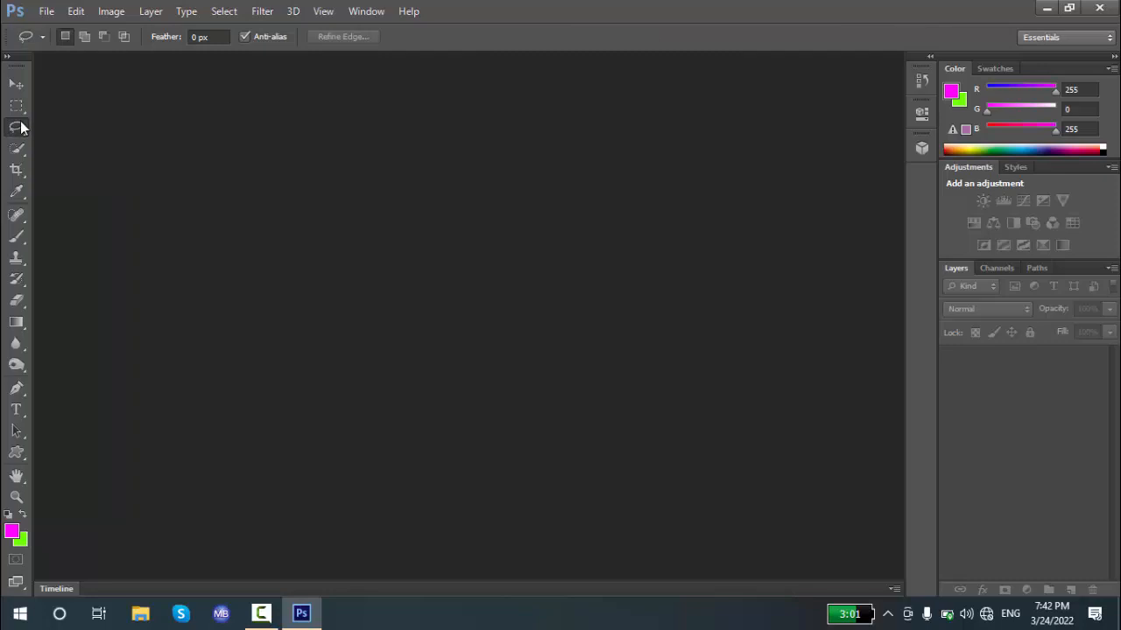
Go through the Marquee and Lasso tool variants, activating the Rectangular Marquee, Lasso, Polygonal Lasso and Magnetic Lasso to examine their options
right_click(21, 128)
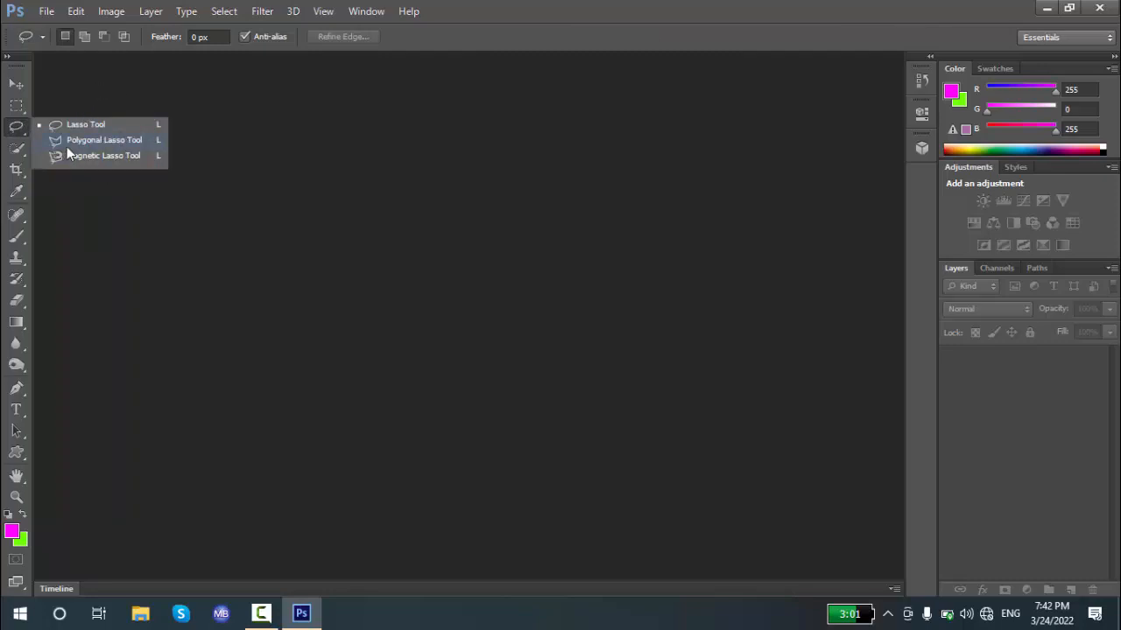
click(20, 129)
click(17, 106)
right_click(18, 106)
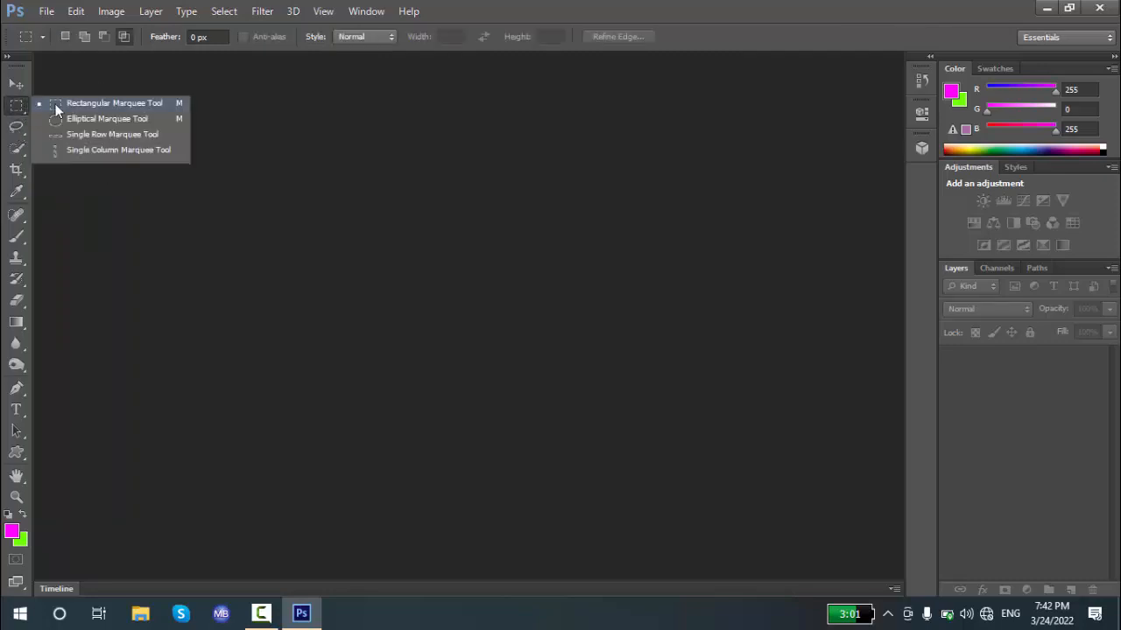
click(77, 96)
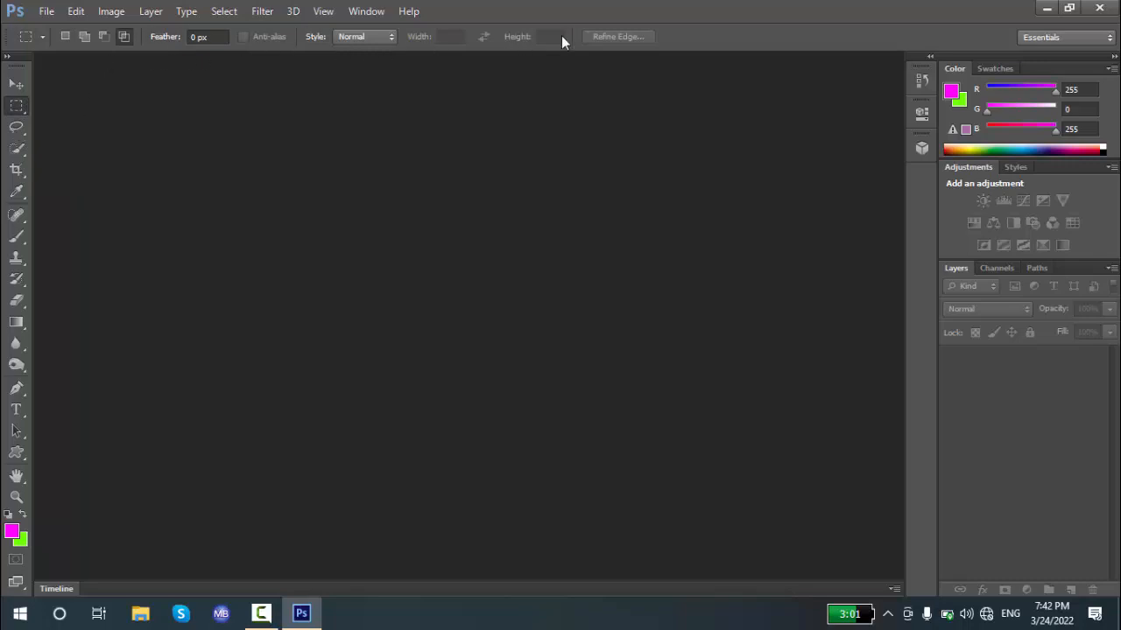
right_click(17, 114)
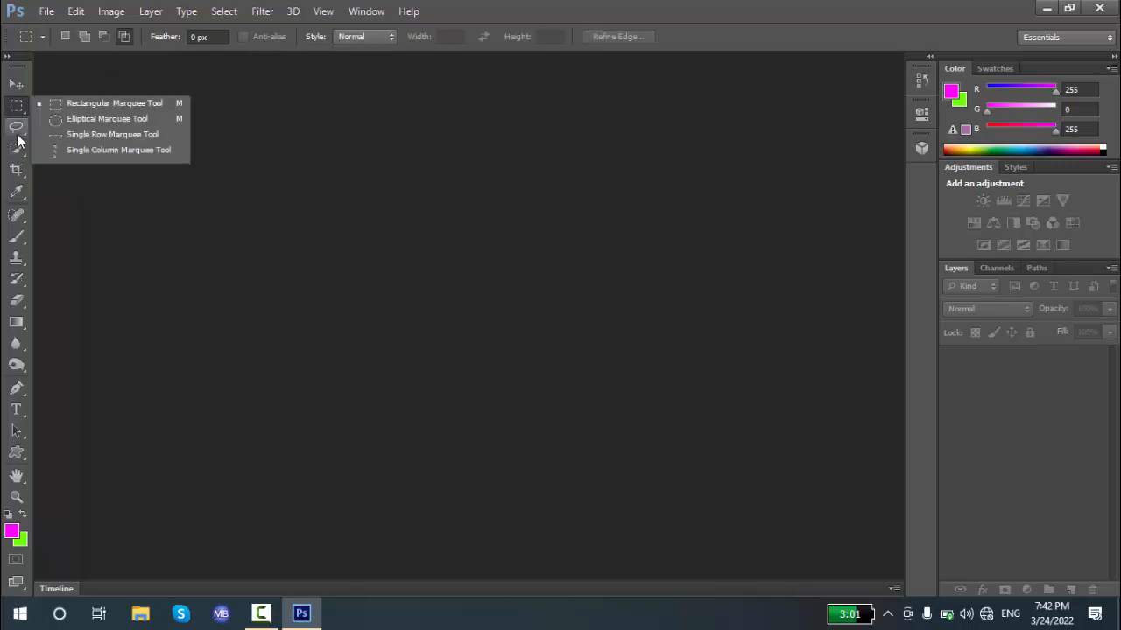
click(17, 131)
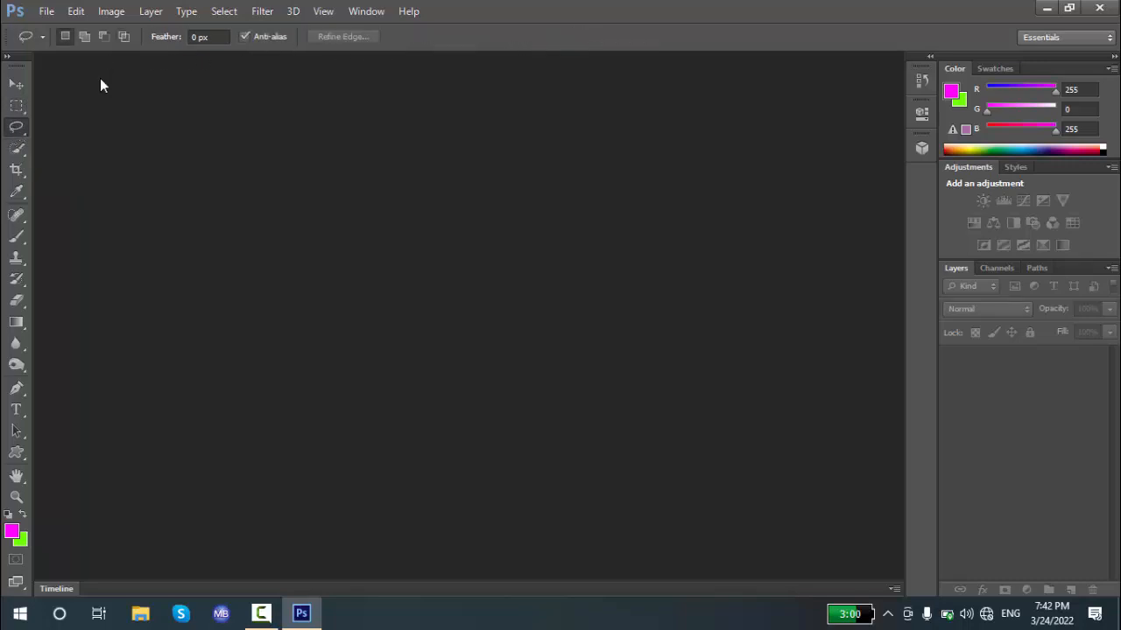
right_click(14, 128)
click(75, 140)
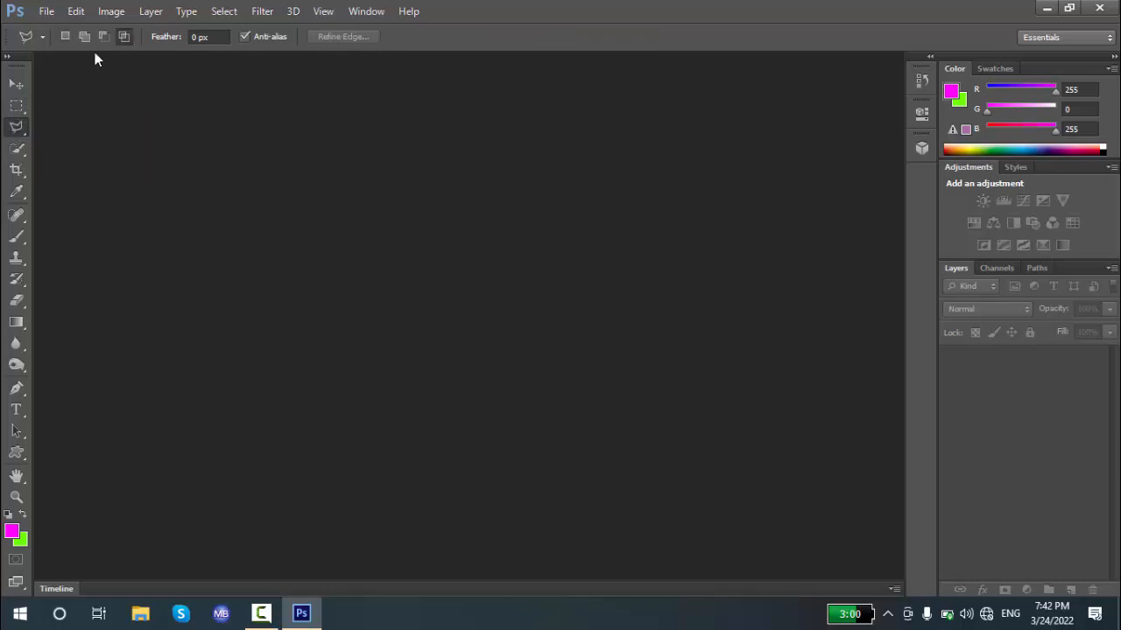
right_click(25, 132)
click(59, 155)
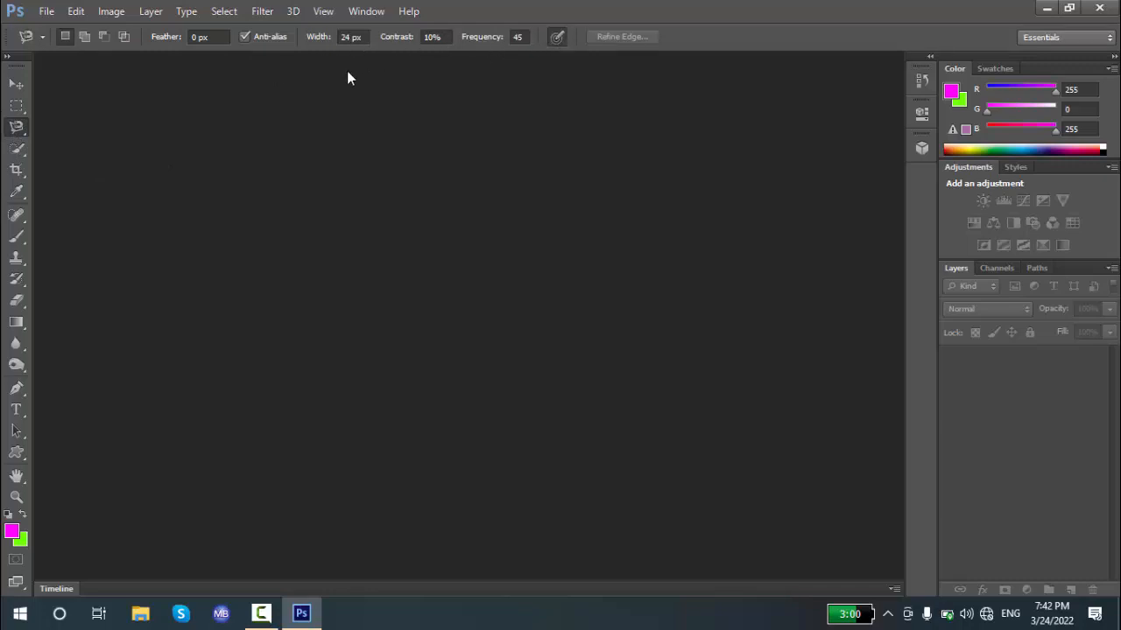
Examine the Quick Selection and Magic Wand tool options, restore Quick Selection as that group's tool, and return to the Rectangular Marquee
click(14, 150)
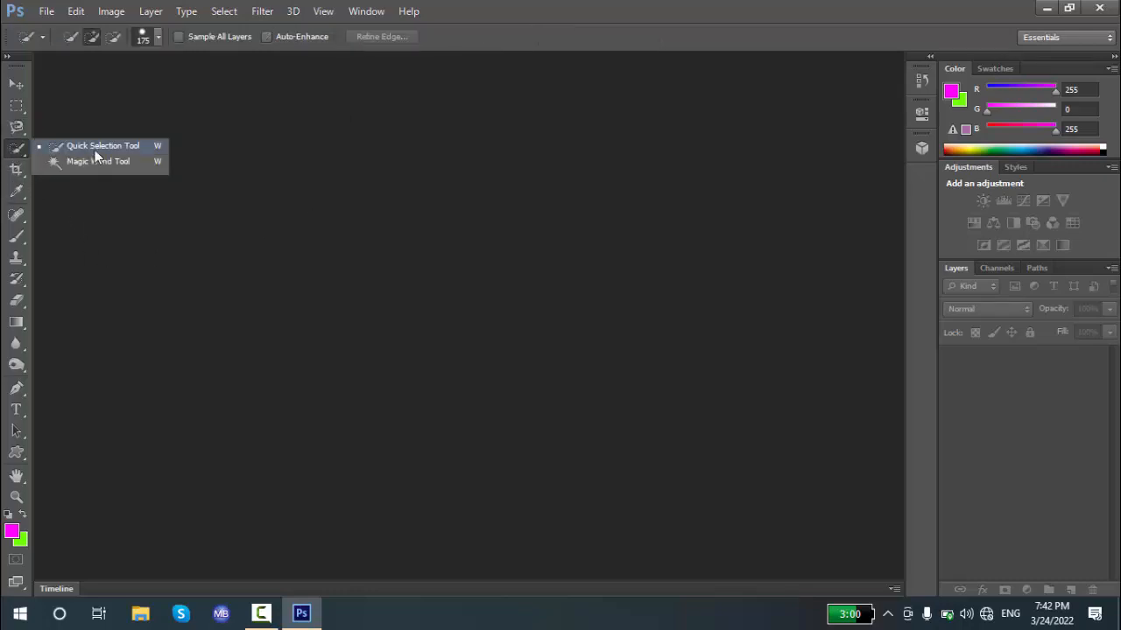
click(94, 150)
click(18, 152)
click(88, 168)
click(14, 152)
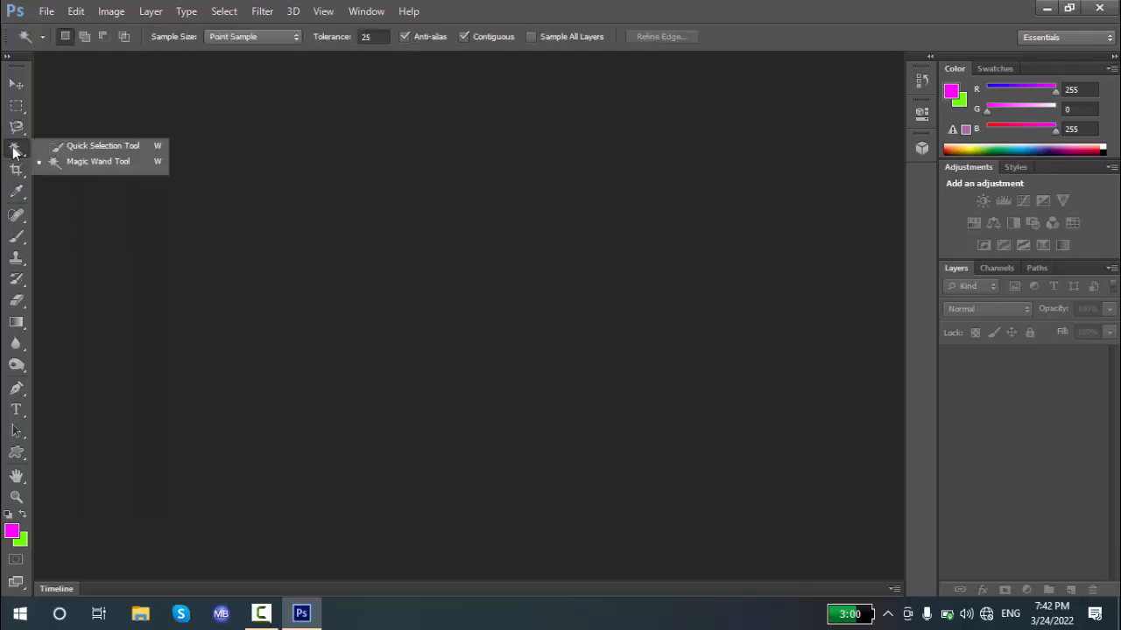
click(54, 147)
click(15, 127)
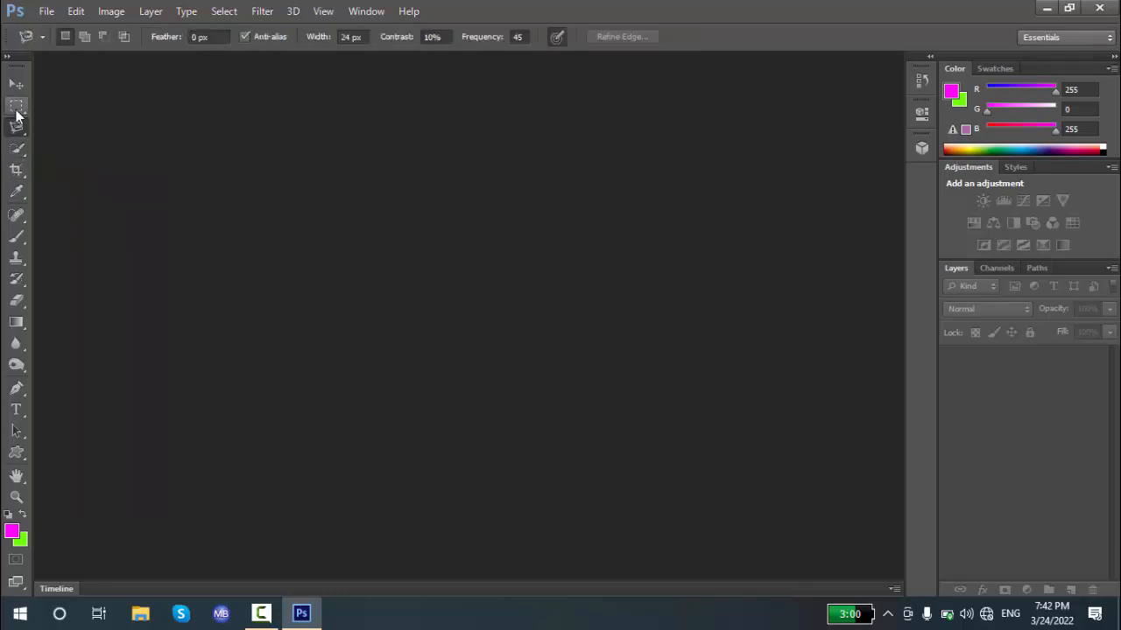
click(16, 106)
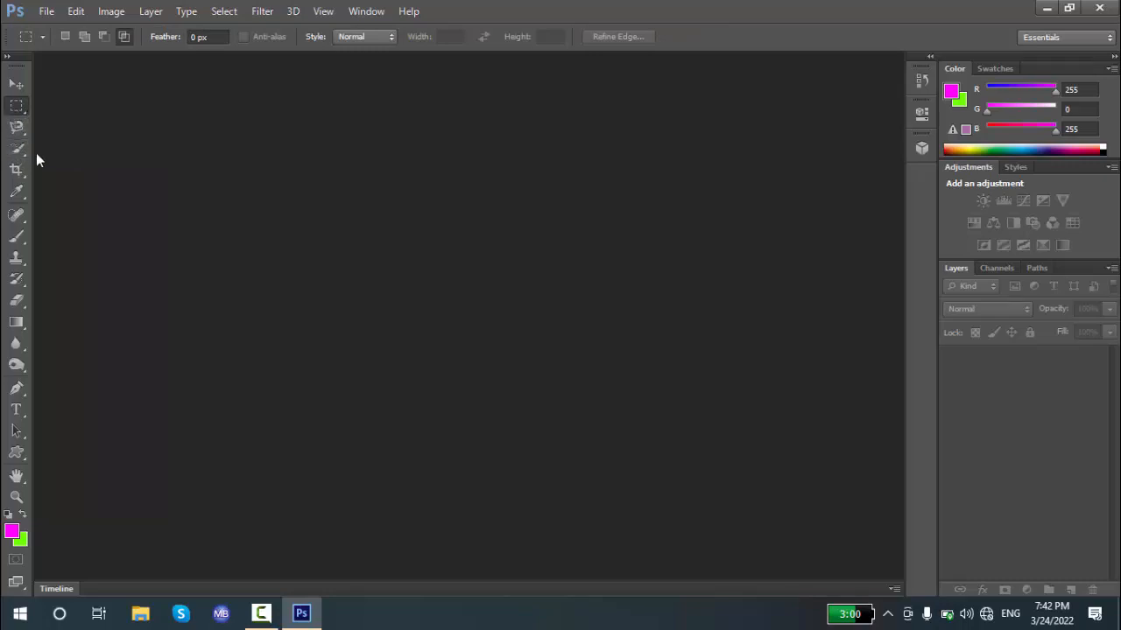
Start opening image files and browse to the Photoshop Pics folder on the Desktop
click(45, 12)
click(49, 45)
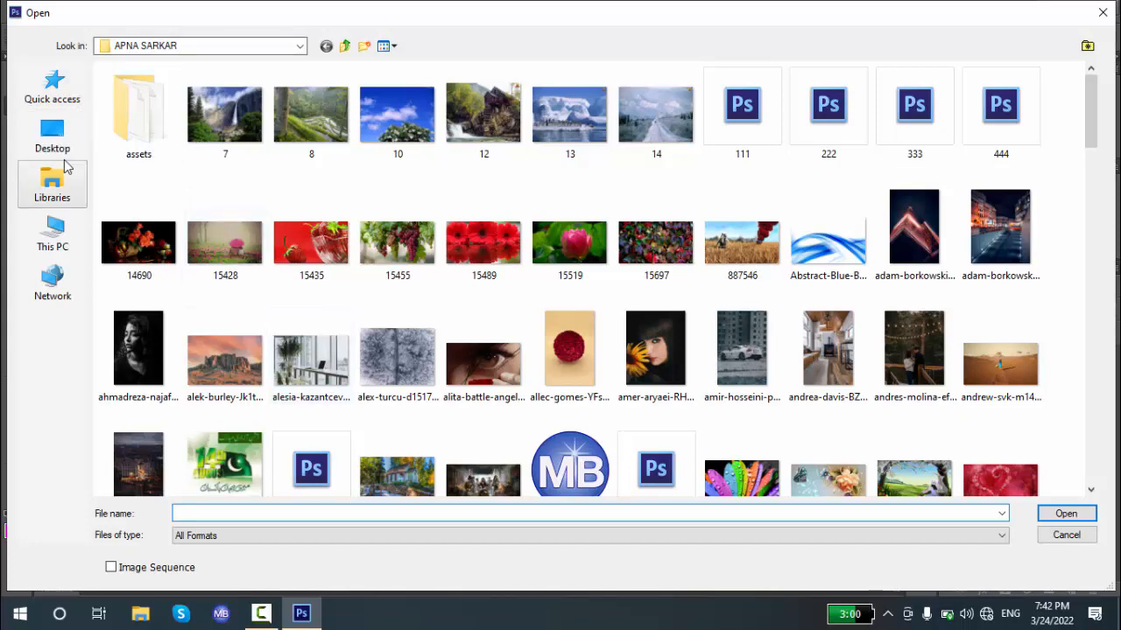
click(55, 135)
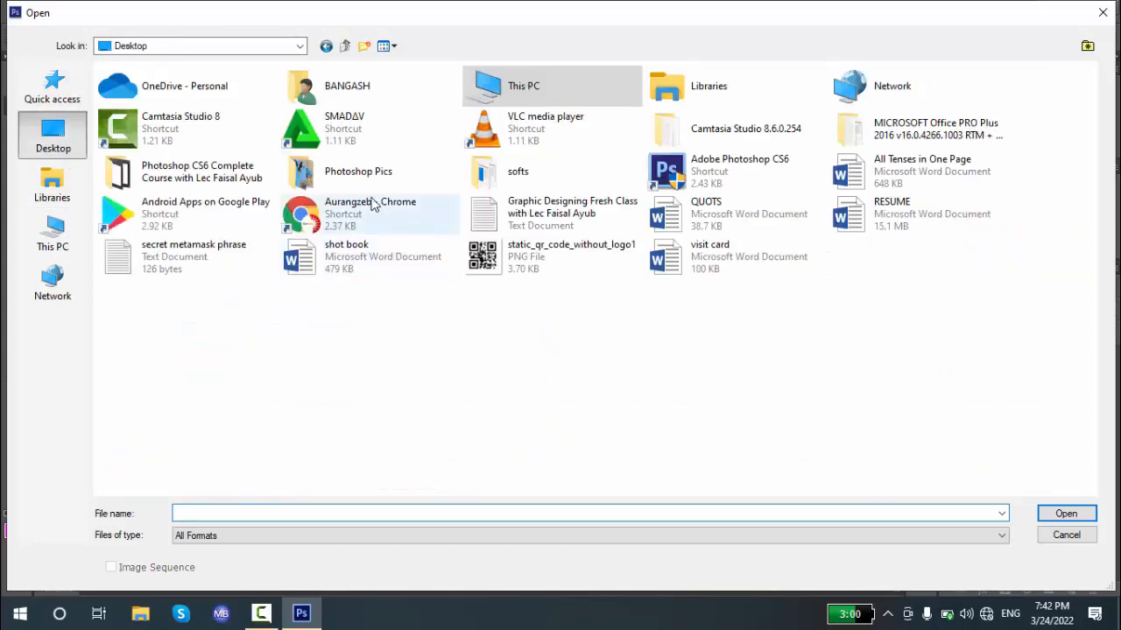
double_click(370, 182)
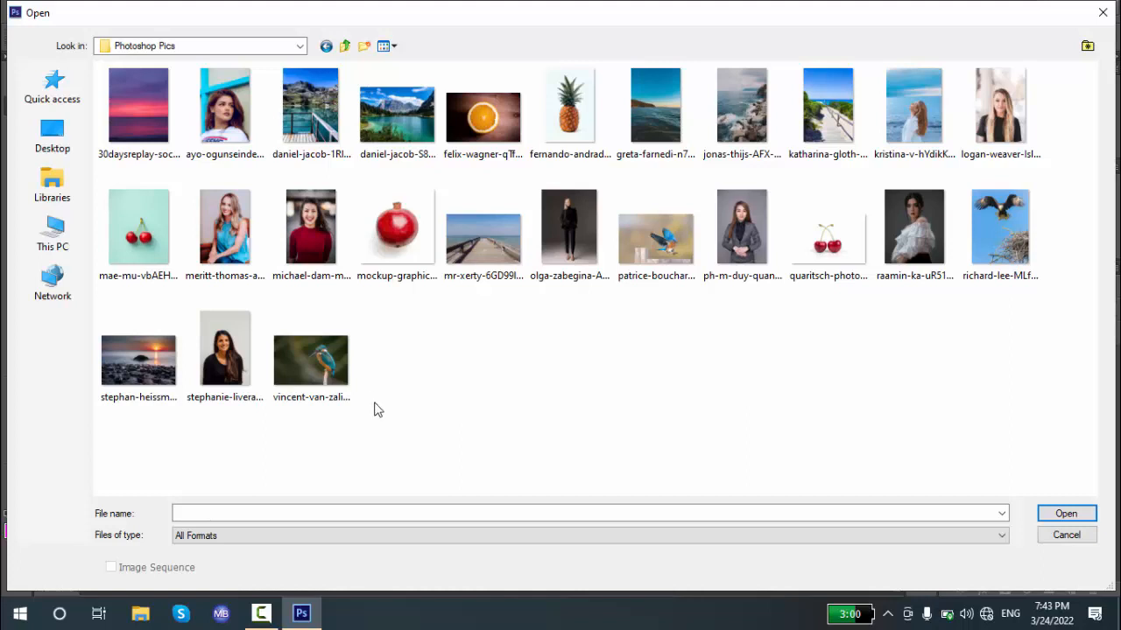
Open six landscape photos together: beach path, wooden pier, rocky coast, sea with headland, and the two mountain lake images
click(811, 132)
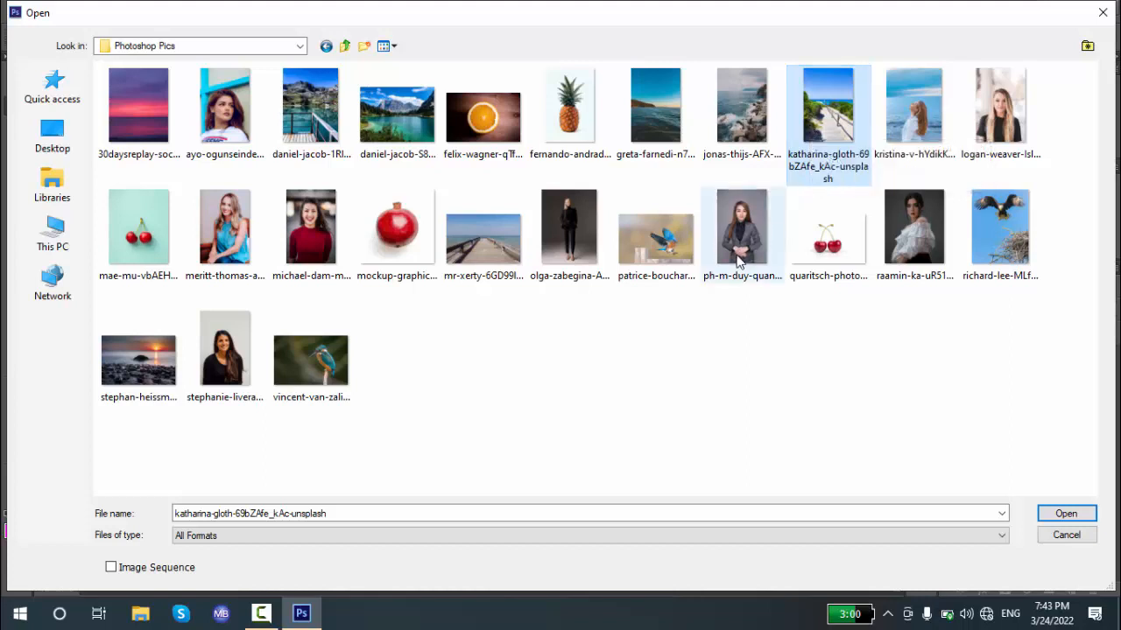
ctrl+click(505, 247)
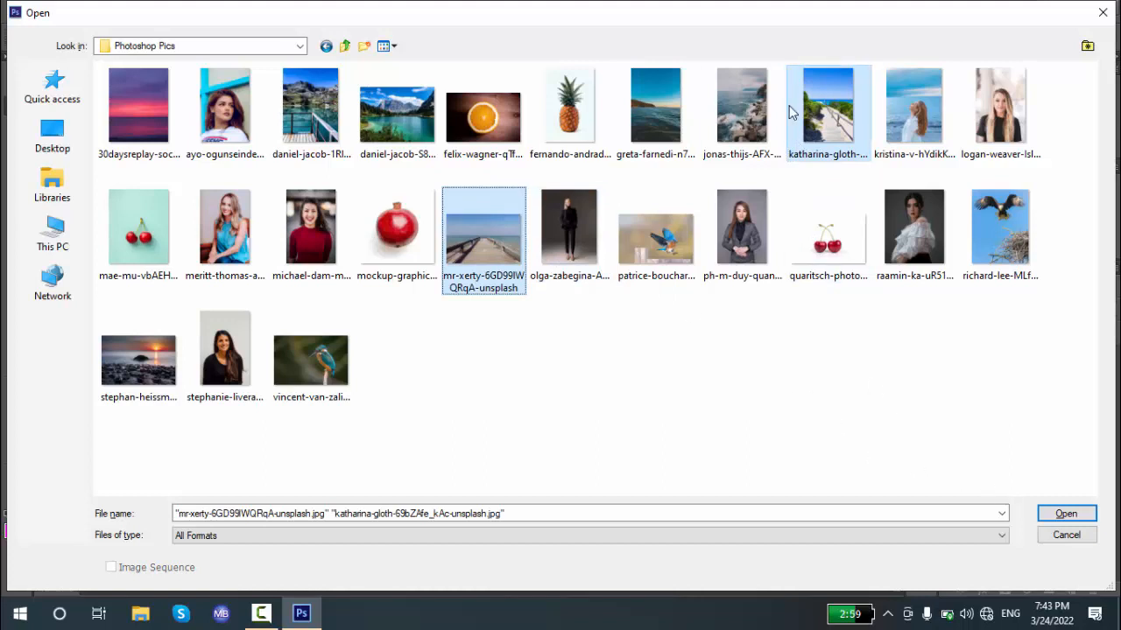
ctrl+click(752, 98)
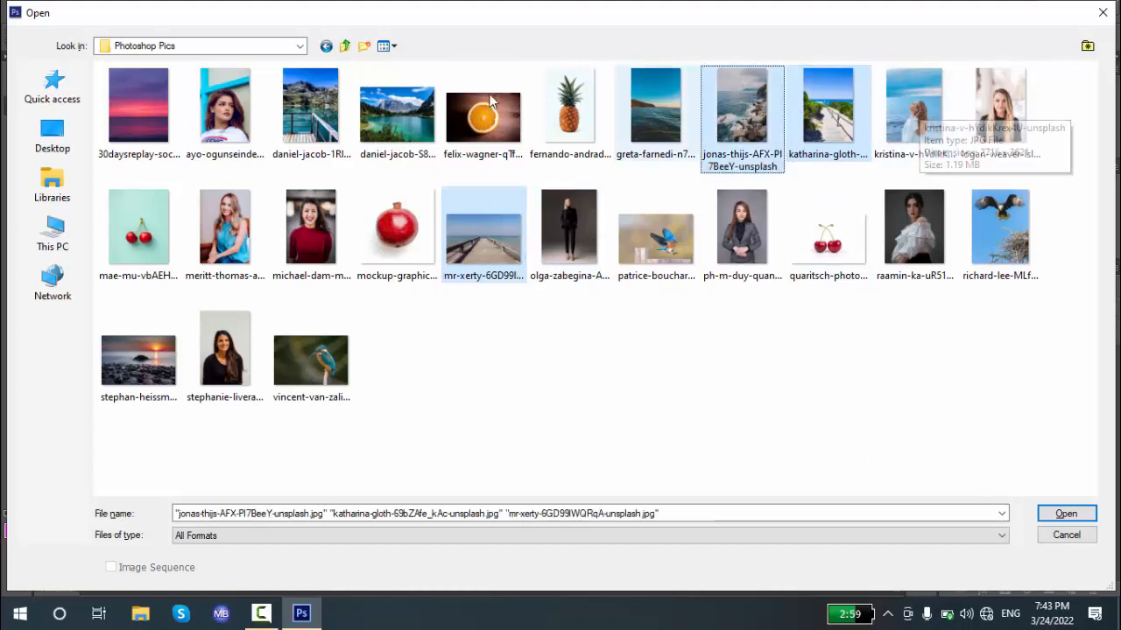
ctrl+click(656, 112)
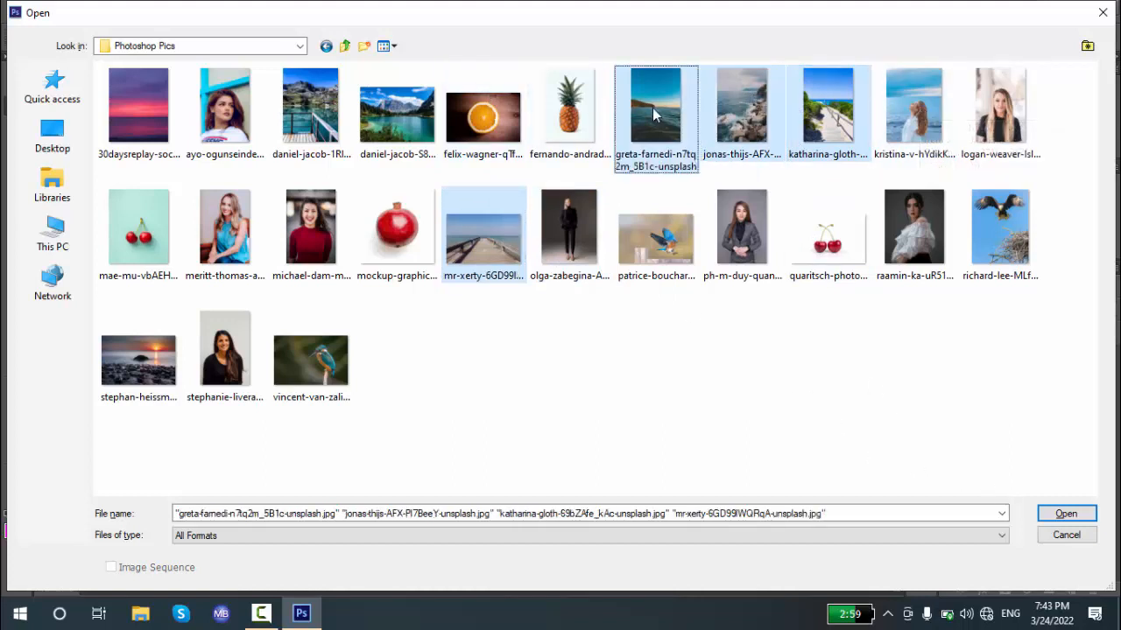
ctrl+click(387, 129)
ctrl+click(299, 103)
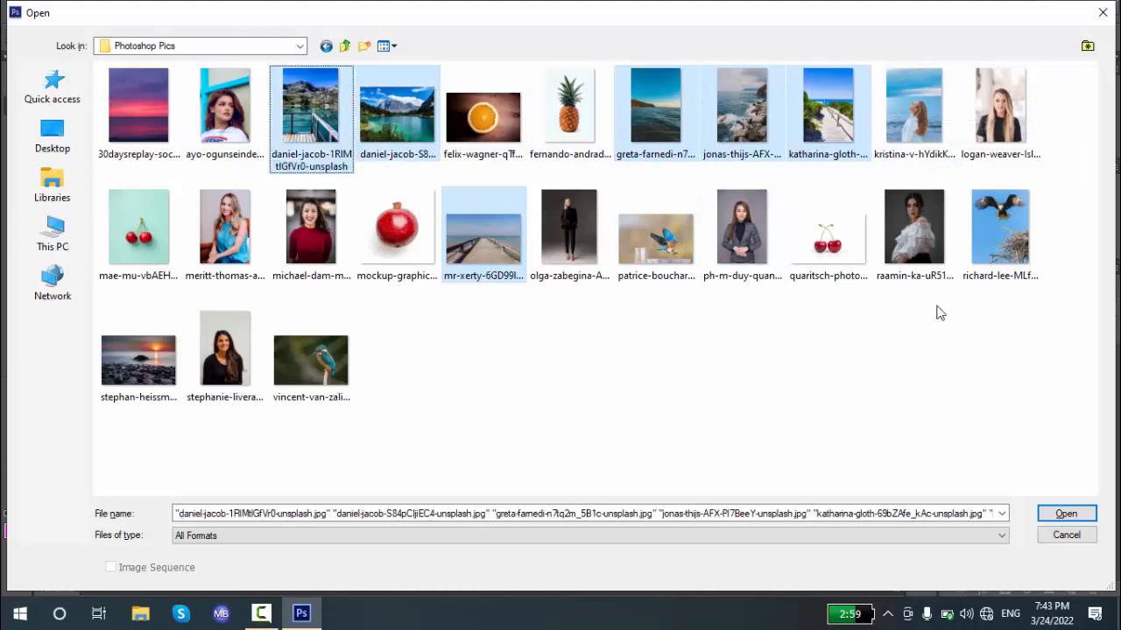
click(1064, 514)
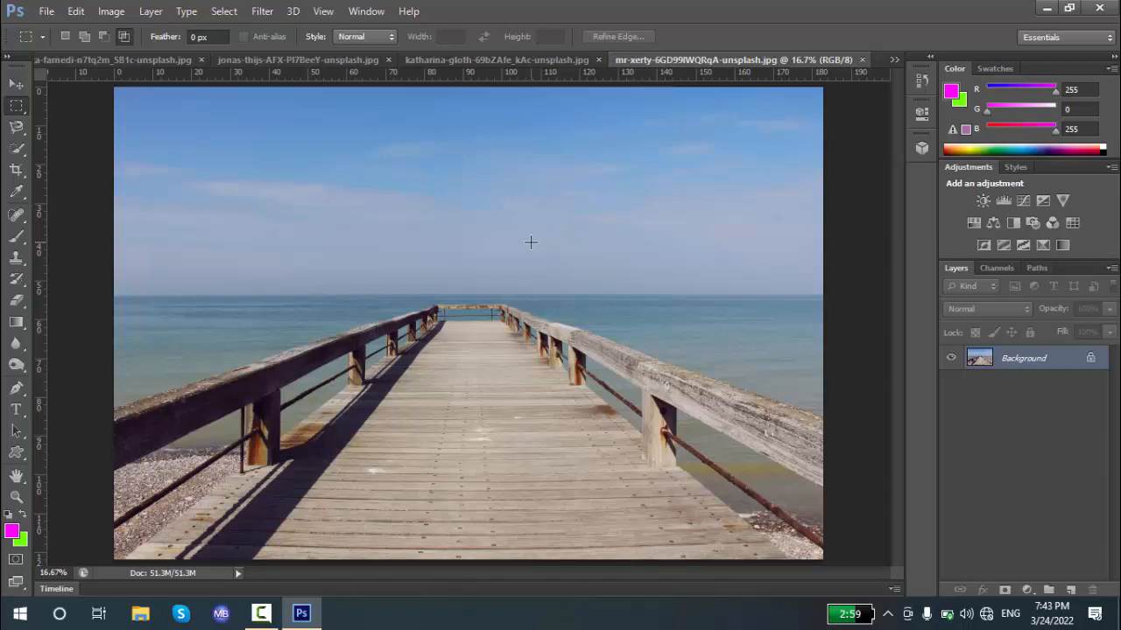
Cycle through the open photos and make the mountain lake photo with the wooden railing the active document
click(96, 60)
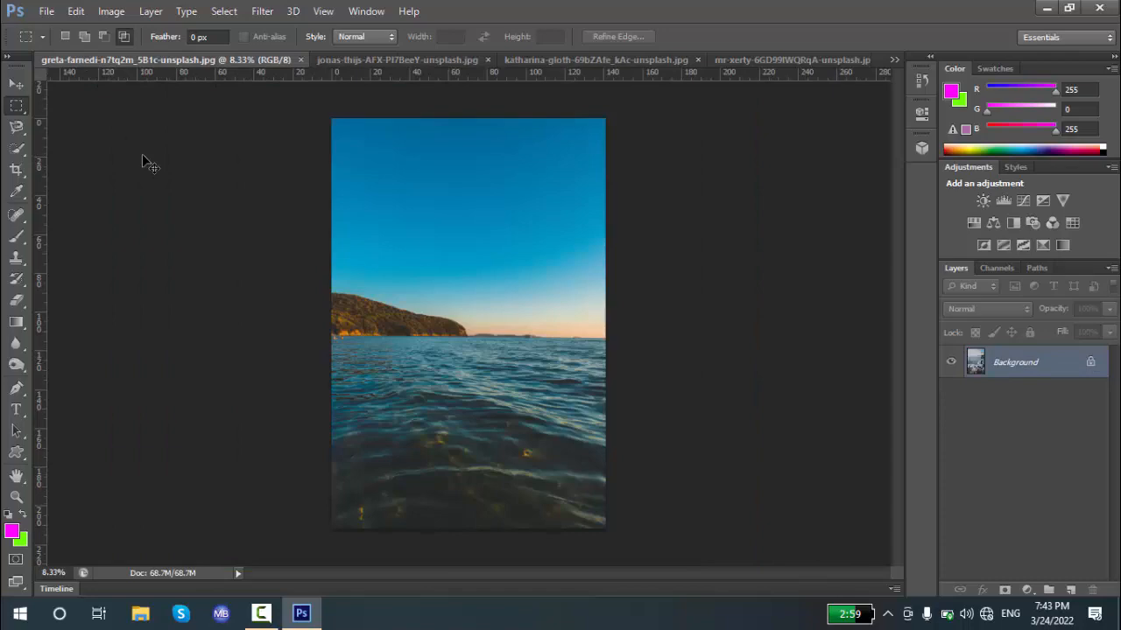
key(ctrl+shift+Tab)
key(ctrl+Tab)
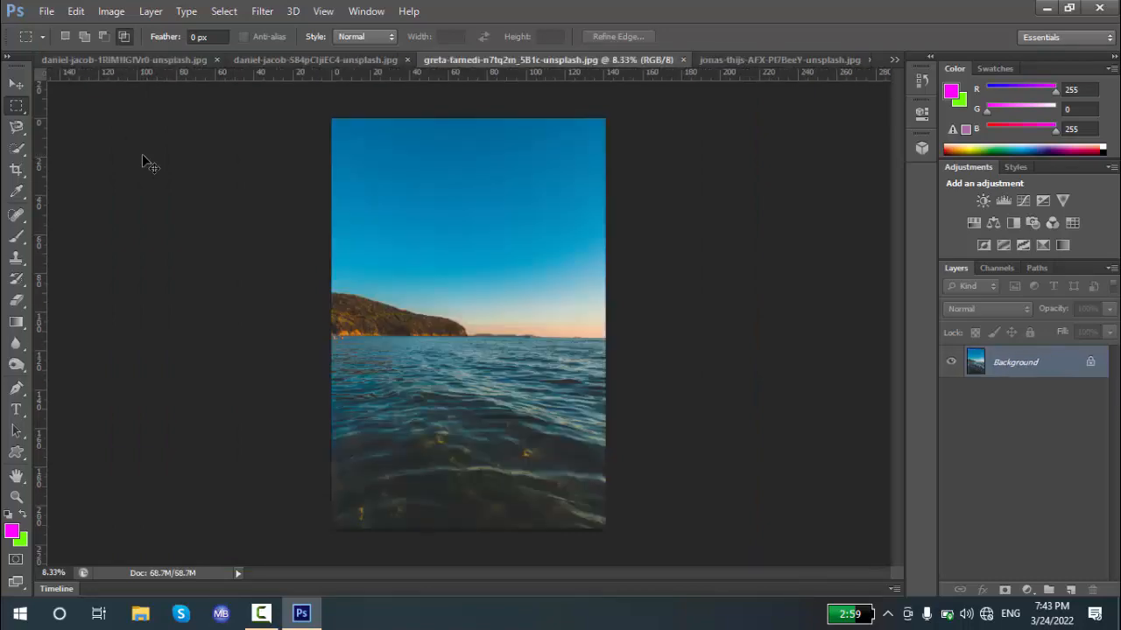
key(ctrl+Tab)
key(ctrl+Tab)
key(ctrl+Tab)
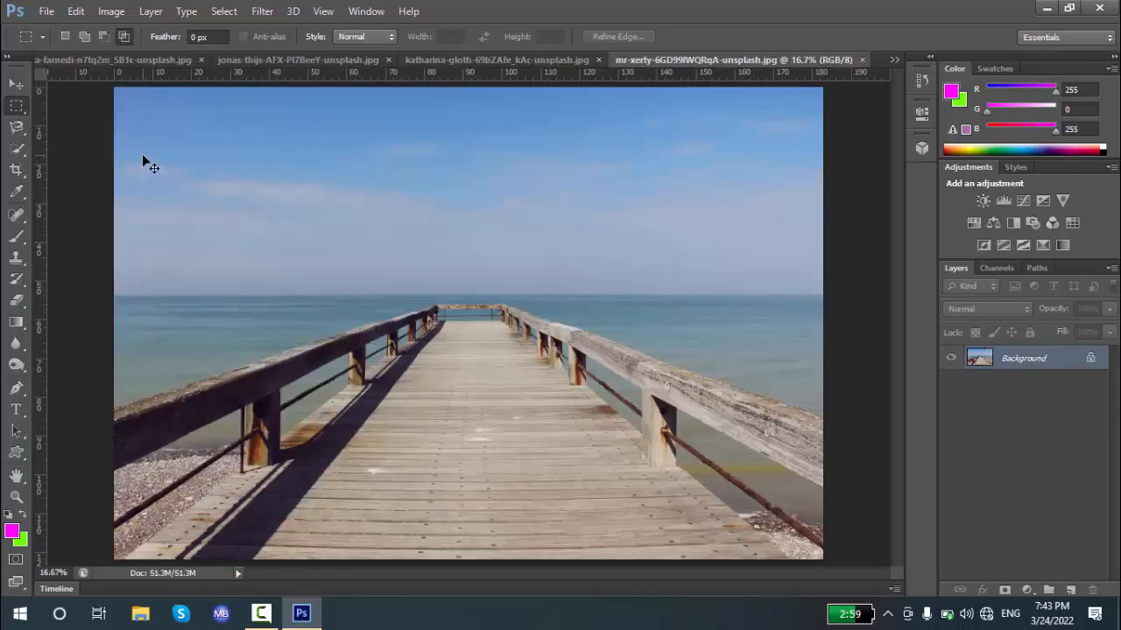
key(ctrl+Tab)
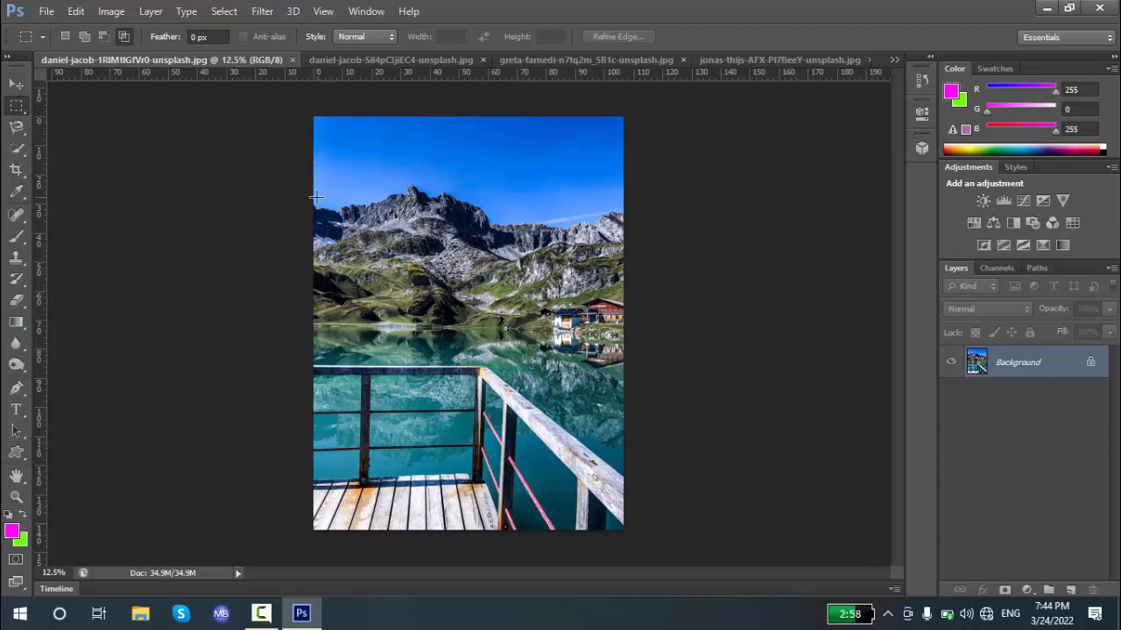
Select the sky with the Magnetic Lasso by tracing the mountain ridge and the photo's upper edges
click(16, 128)
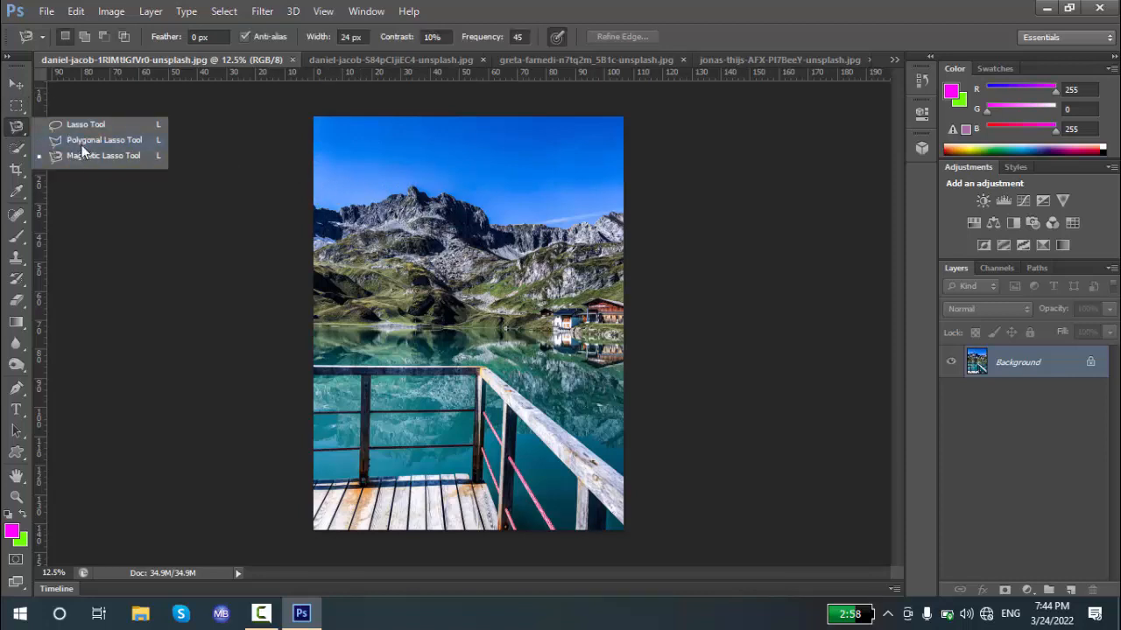
click(82, 157)
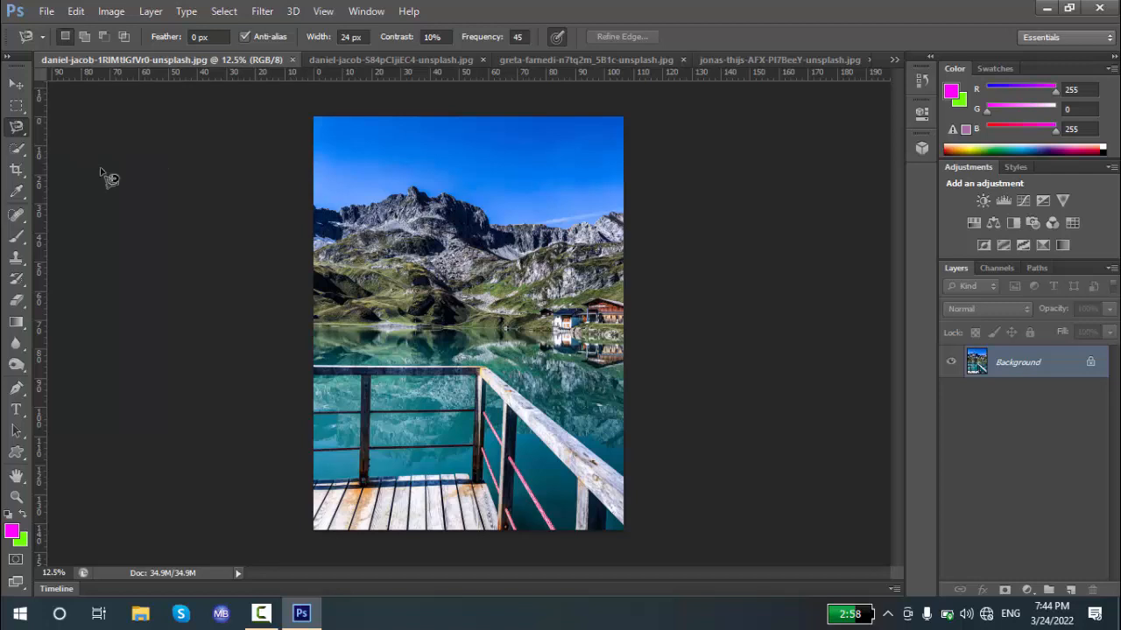
click(314, 206)
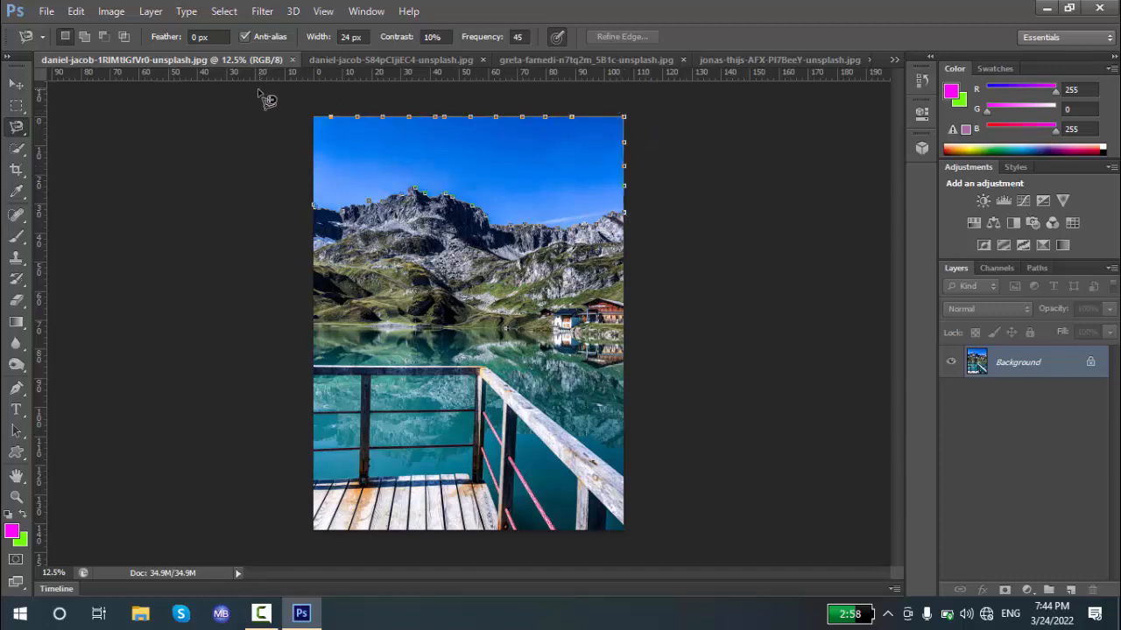
click(310, 205)
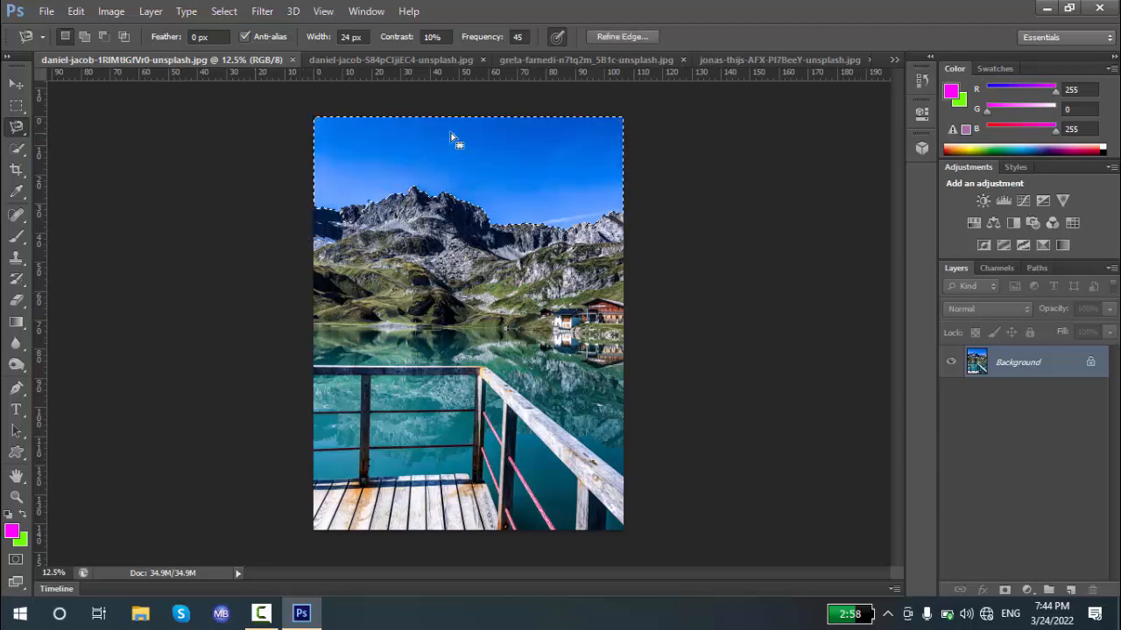
Switch to the freehand Lasso tool for correcting the sky selection along the mountain ridge
key(z)
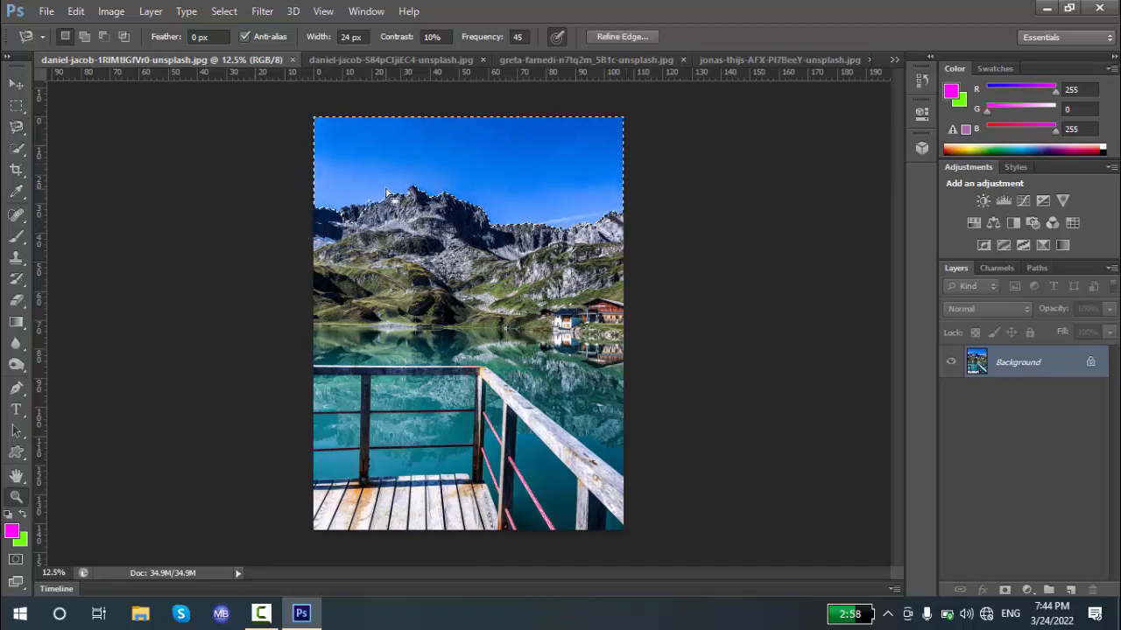
click(430, 146)
click(430, 147)
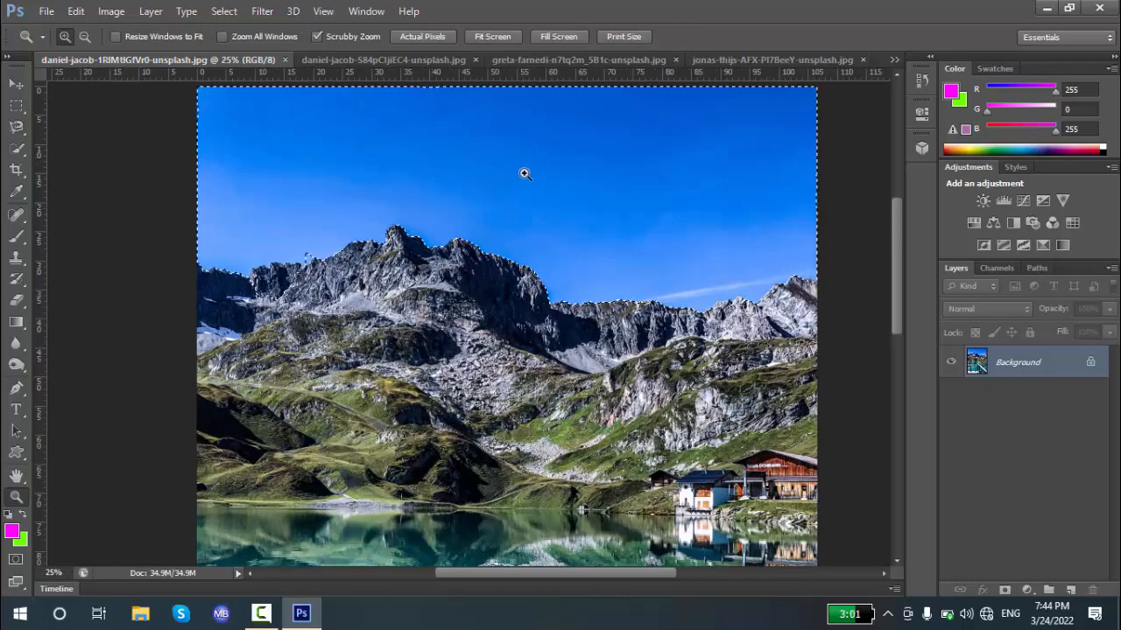
drag(897, 288, 898, 269)
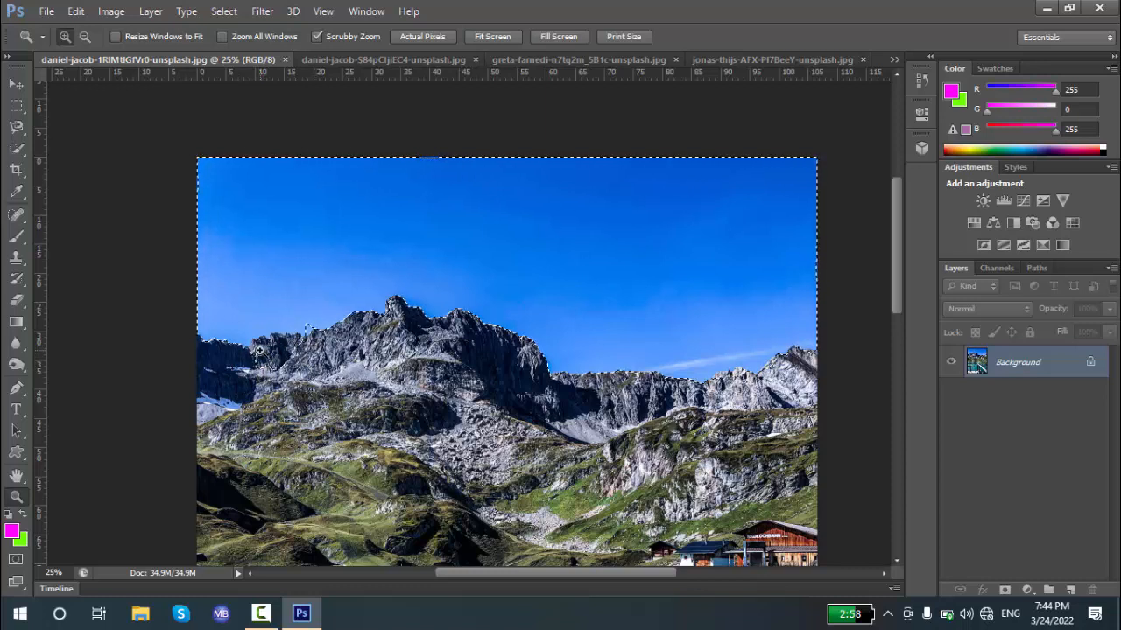
click(16, 128)
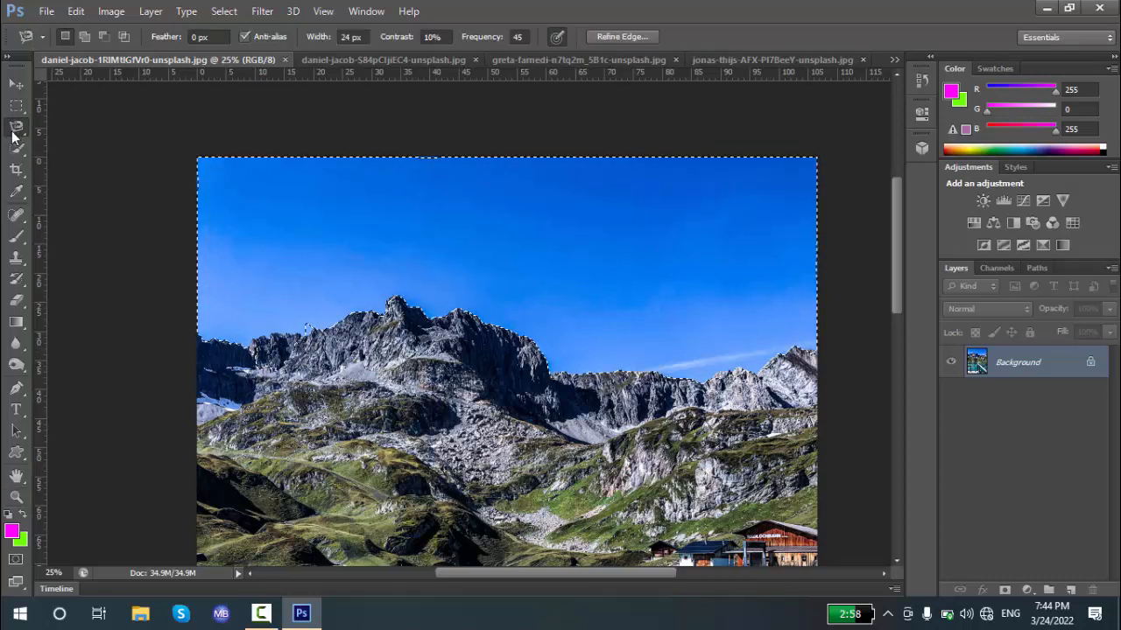
right_click(24, 129)
click(63, 128)
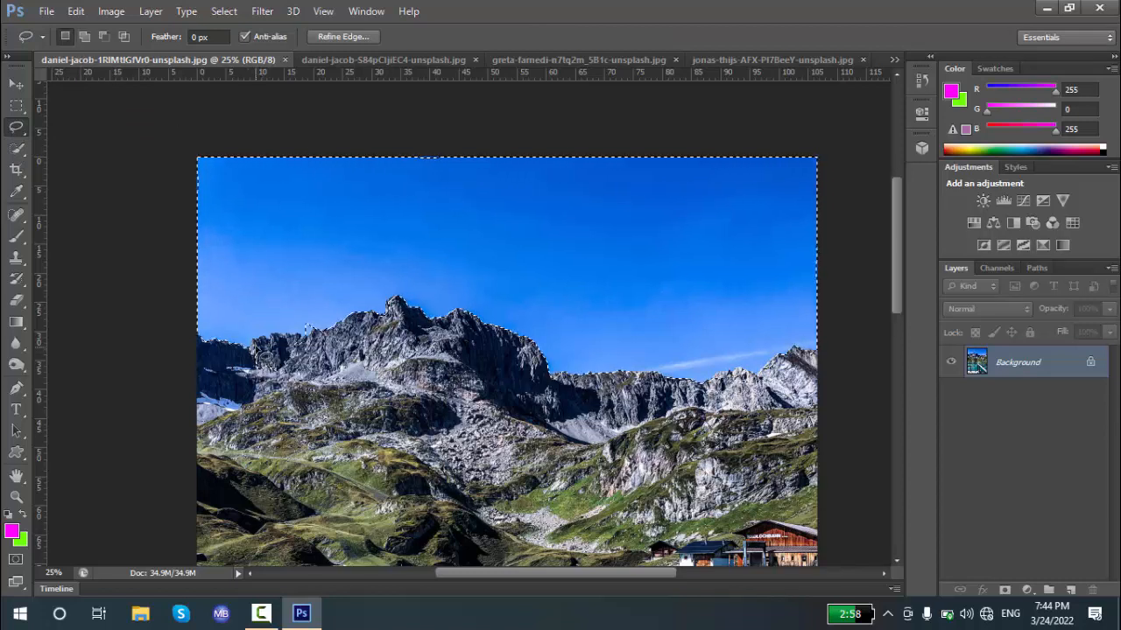
Add the missed notch above the ridge, just before the main peak, to the sky selection with the Lasso in Add to selection mode
drag(296, 350, 297, 352)
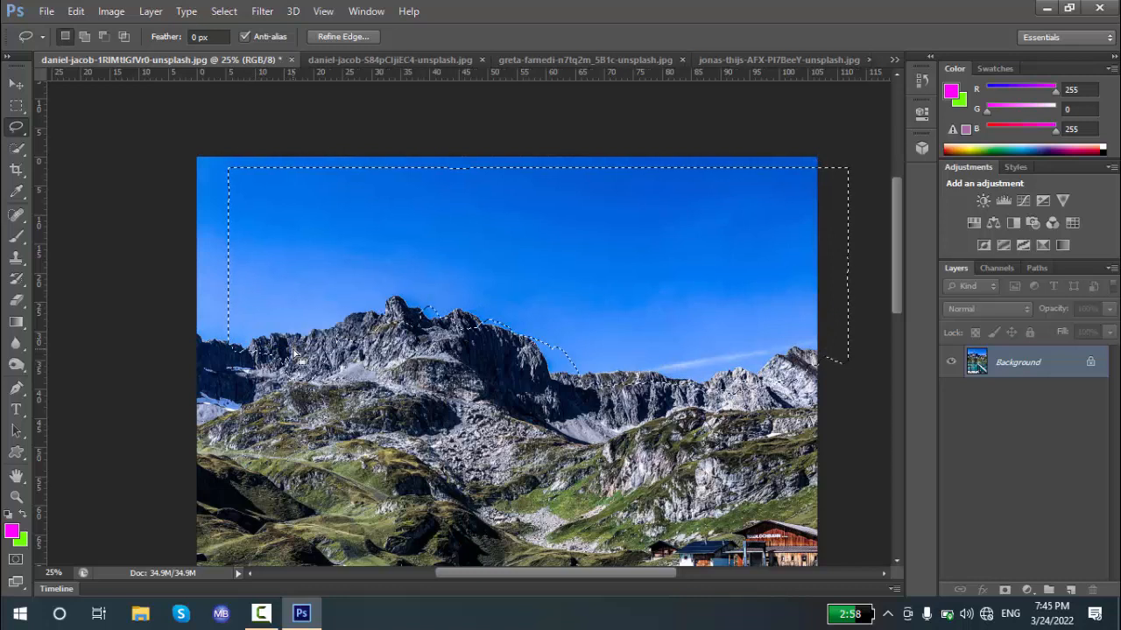
key(ctrl+z)
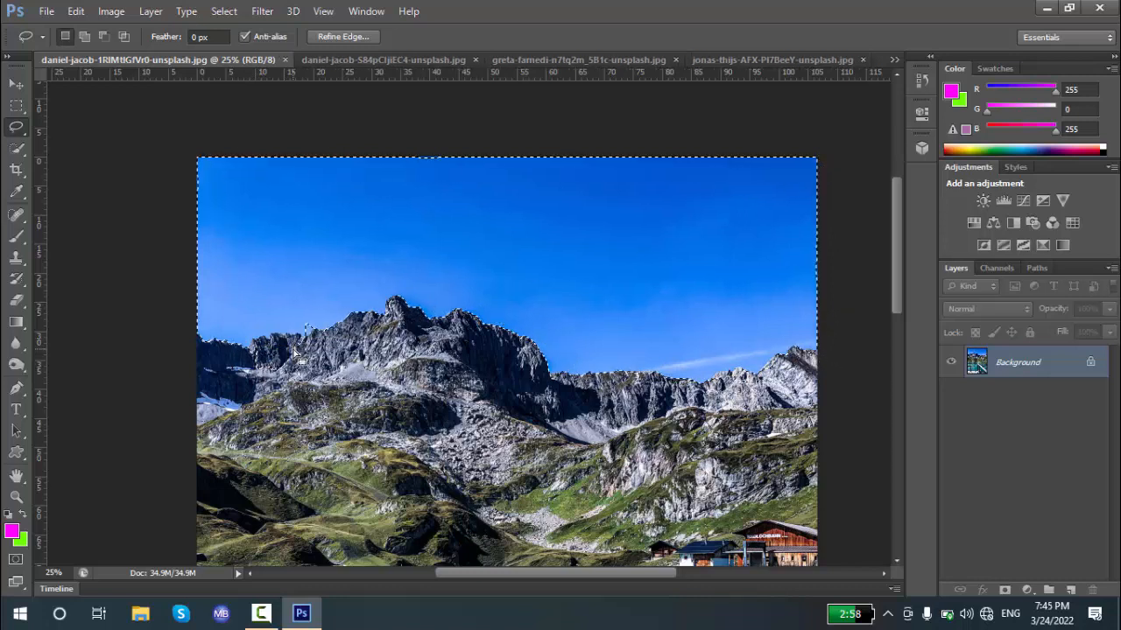
click(102, 35)
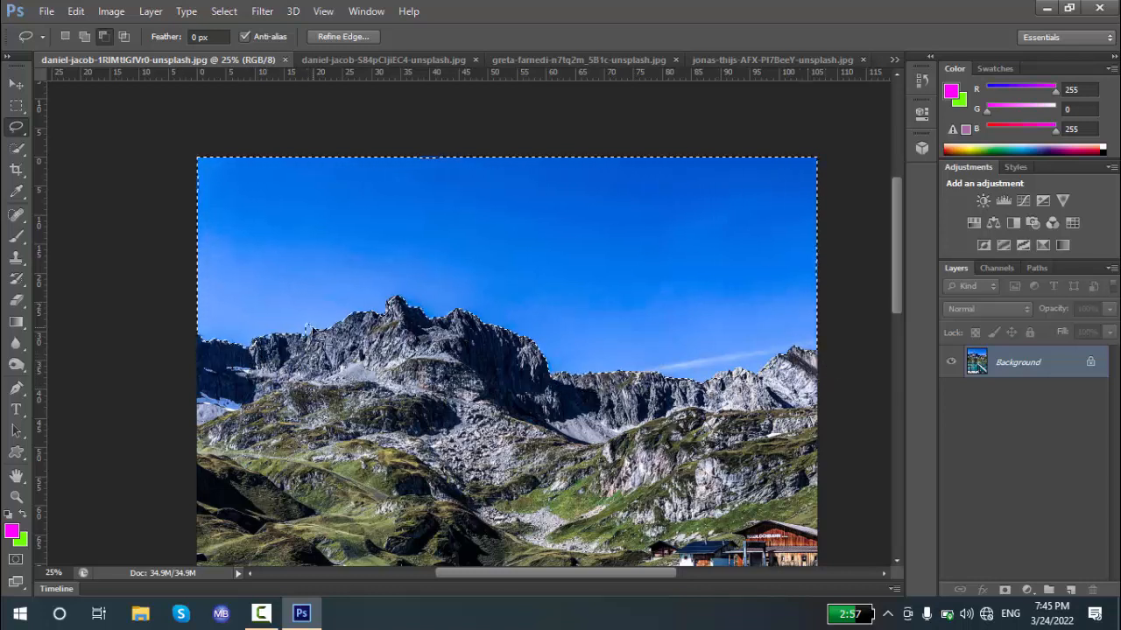
key(z)
click(311, 320)
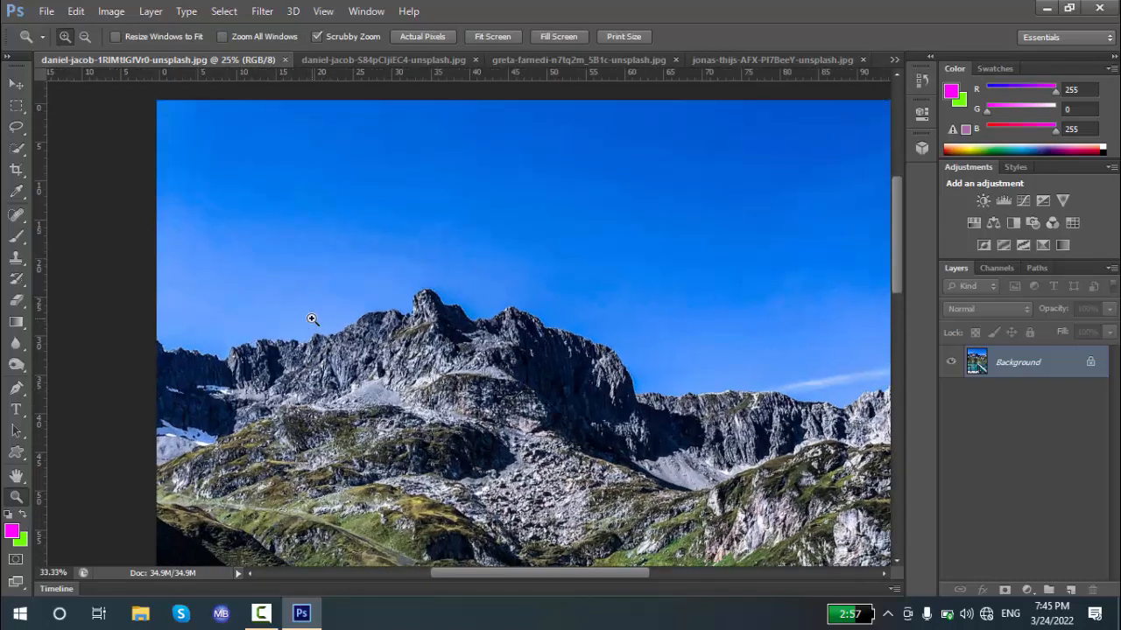
click(311, 320)
click(311, 320)
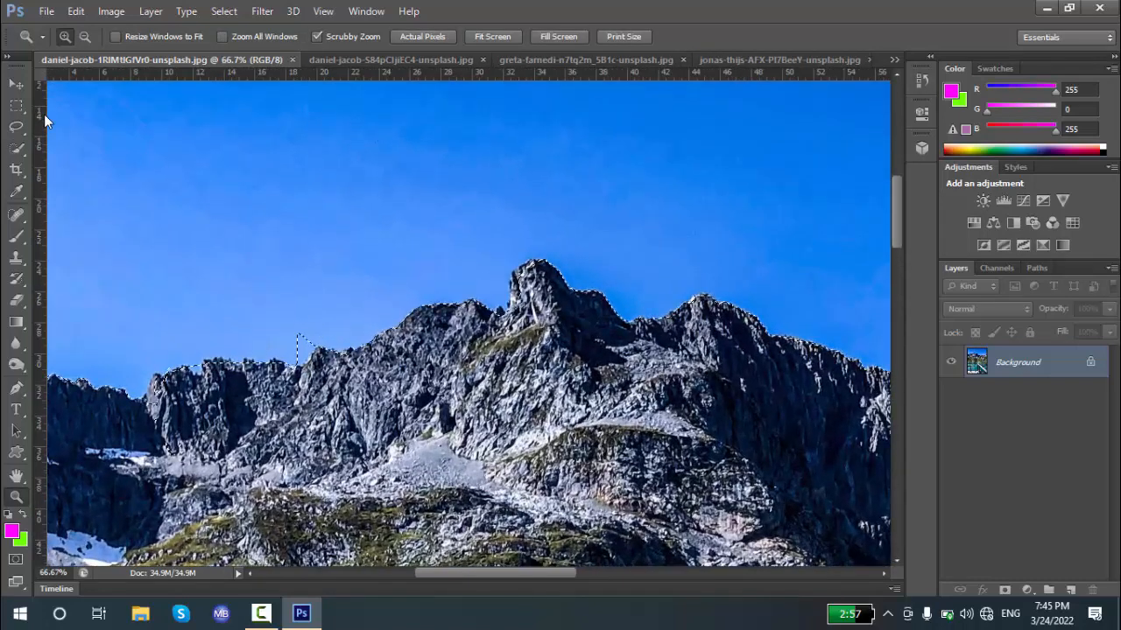
click(16, 126)
click(86, 35)
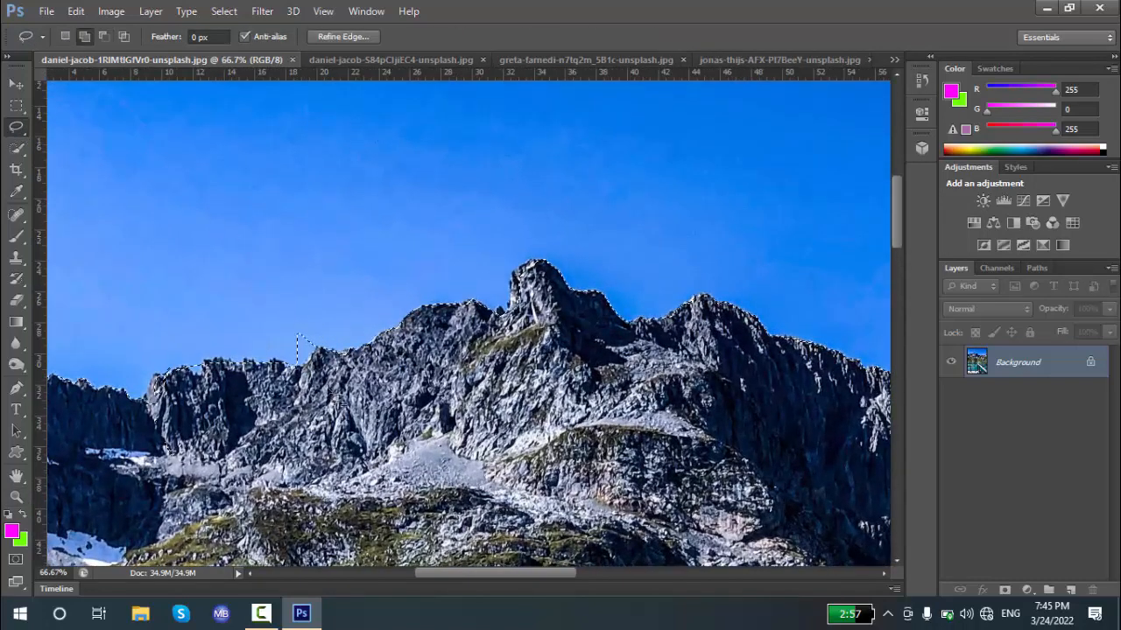
mouse_move(311, 339)
mouse_down()
mouse_move(322, 366)
mouse_move(303, 377)
mouse_move(293, 352)
mouse_move(300, 320)
mouse_up()
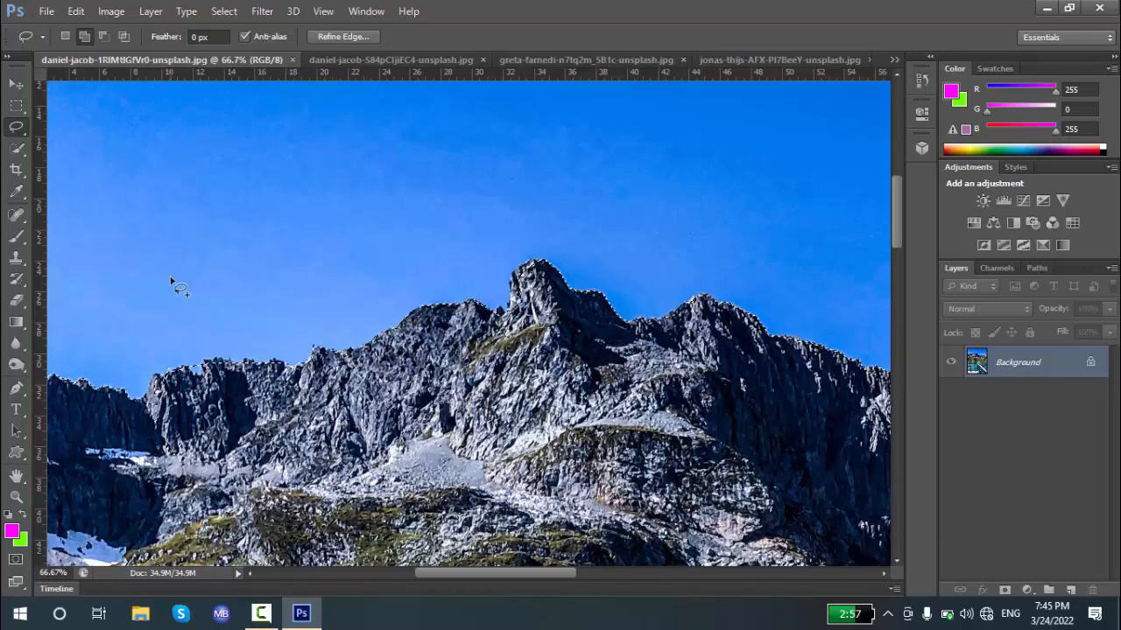
Copy the selected sky to a new layer, toggle the layers' visibility to check the cutout, and undo the copy
key(z)
right_click(250, 335)
click(257, 341)
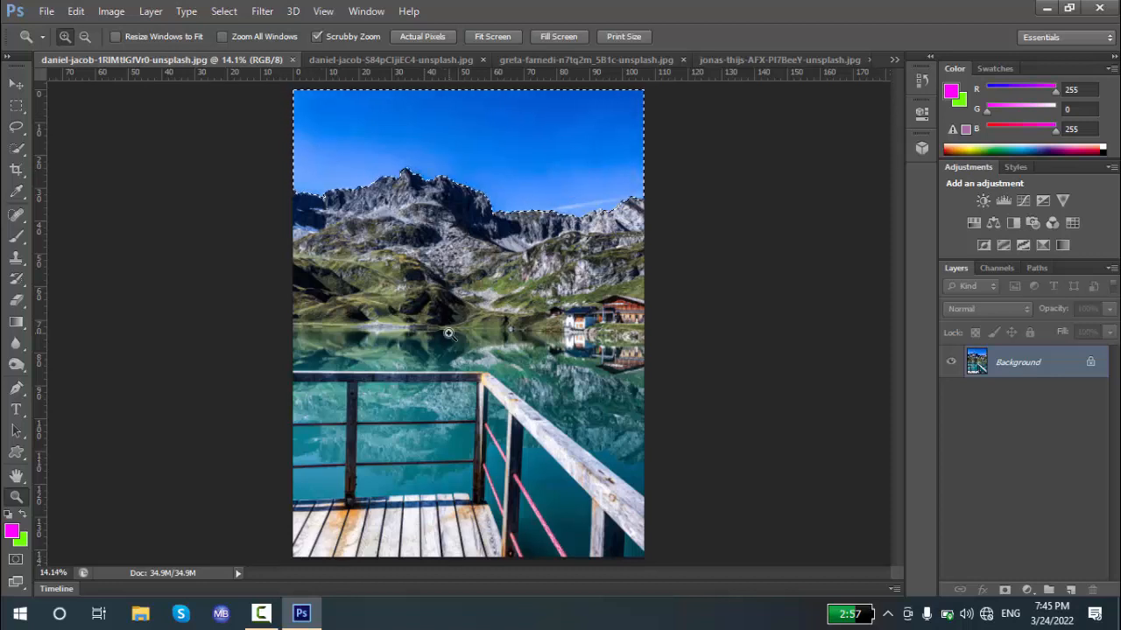
key(ctrl+j)
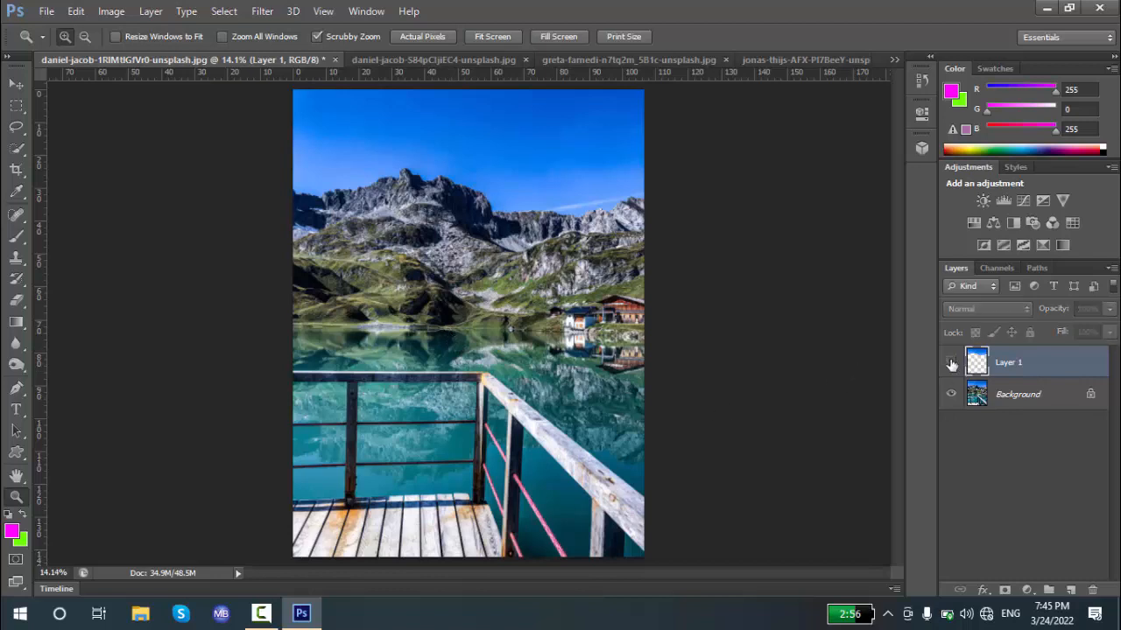
click(954, 394)
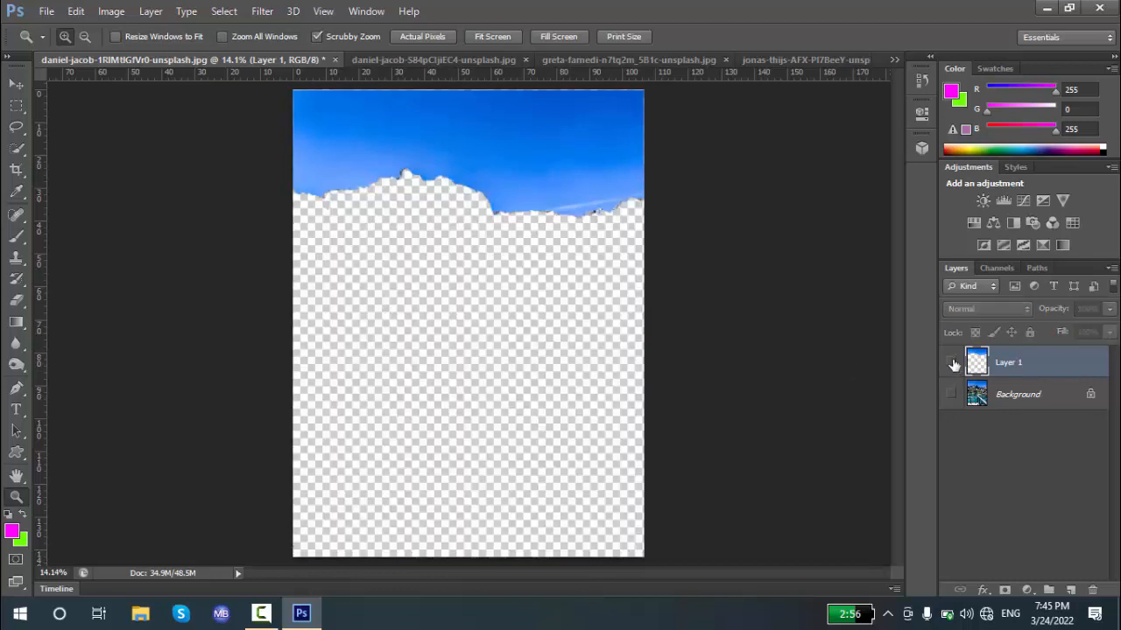
click(953, 362)
click(953, 362)
click(953, 394)
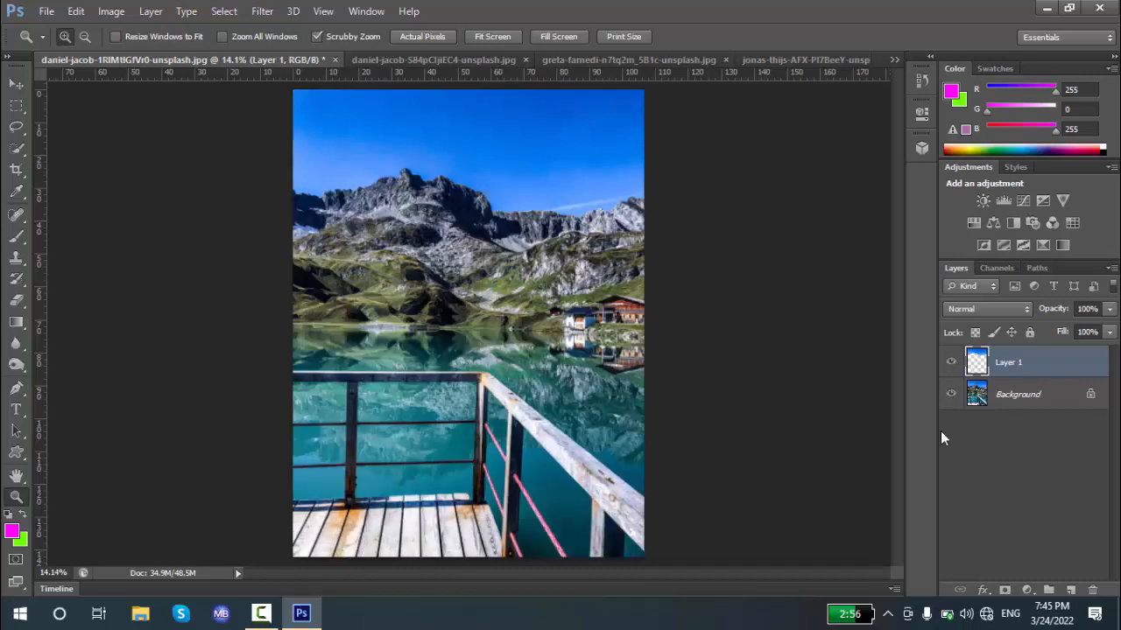
key(ctrl+z)
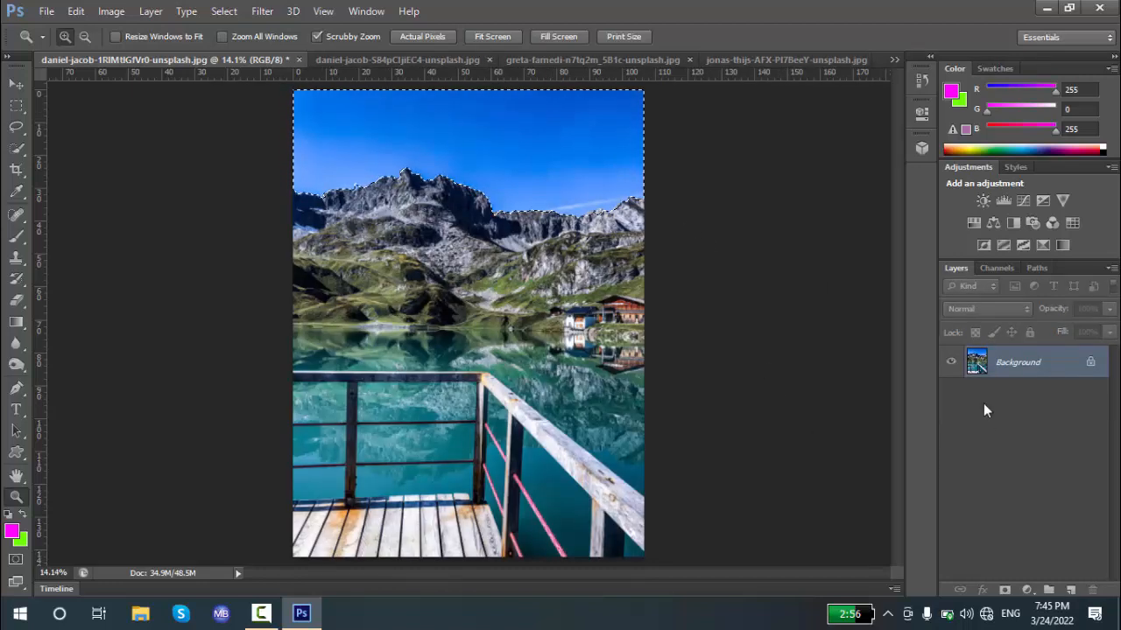
Convert the locked Background into a regular layer and delete the selected sky from it
key(shift+F5)
click(655, 192)
double_click(1026, 363)
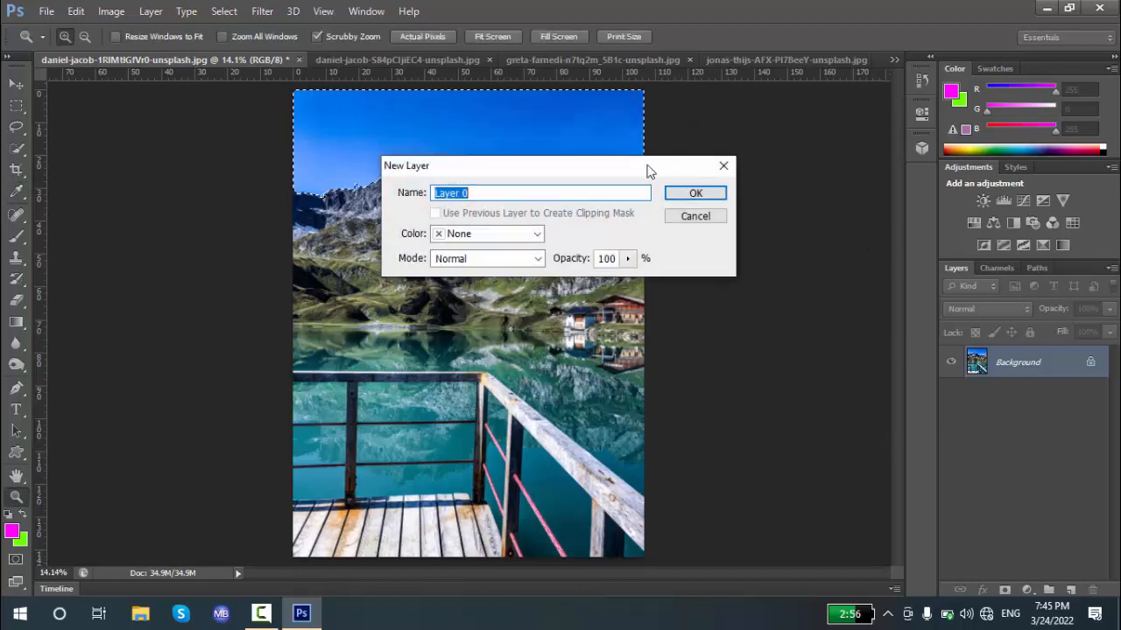
click(682, 201)
key(Delete)
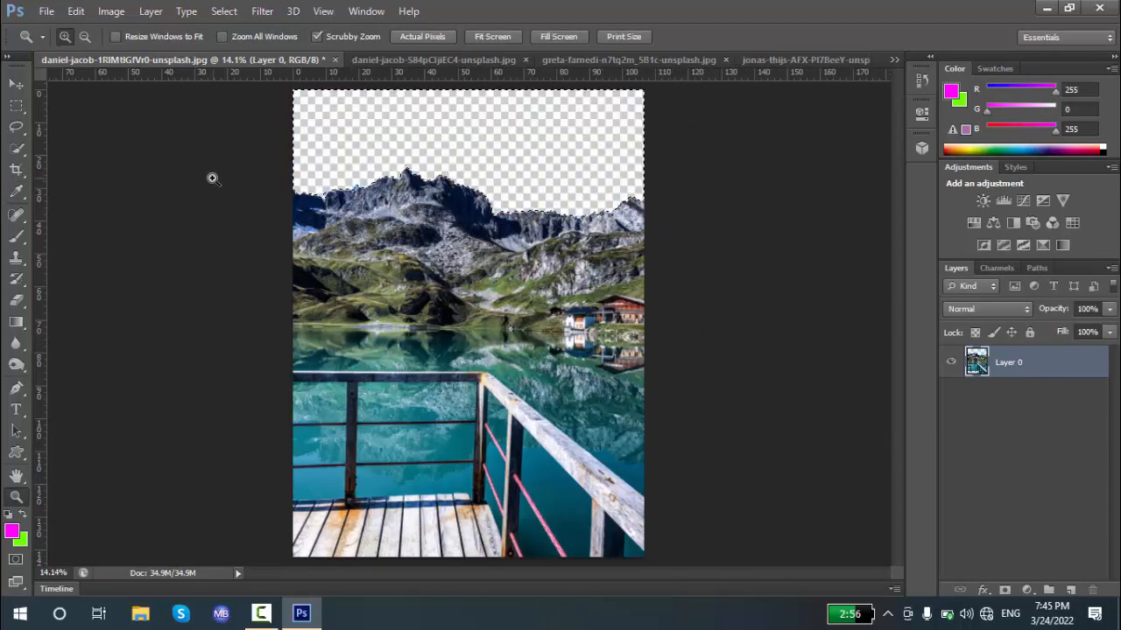
Select the sky in the sea and headland photo with the Magnetic Lasso, tracing the headland, the horizon and the photo's upper edges
click(380, 58)
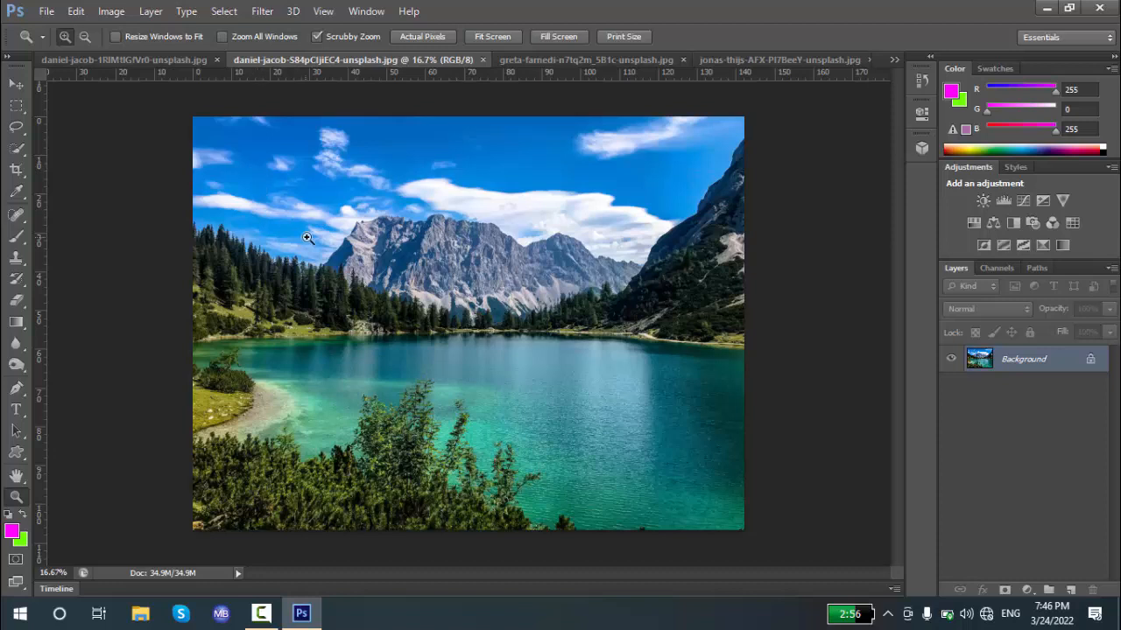
click(555, 57)
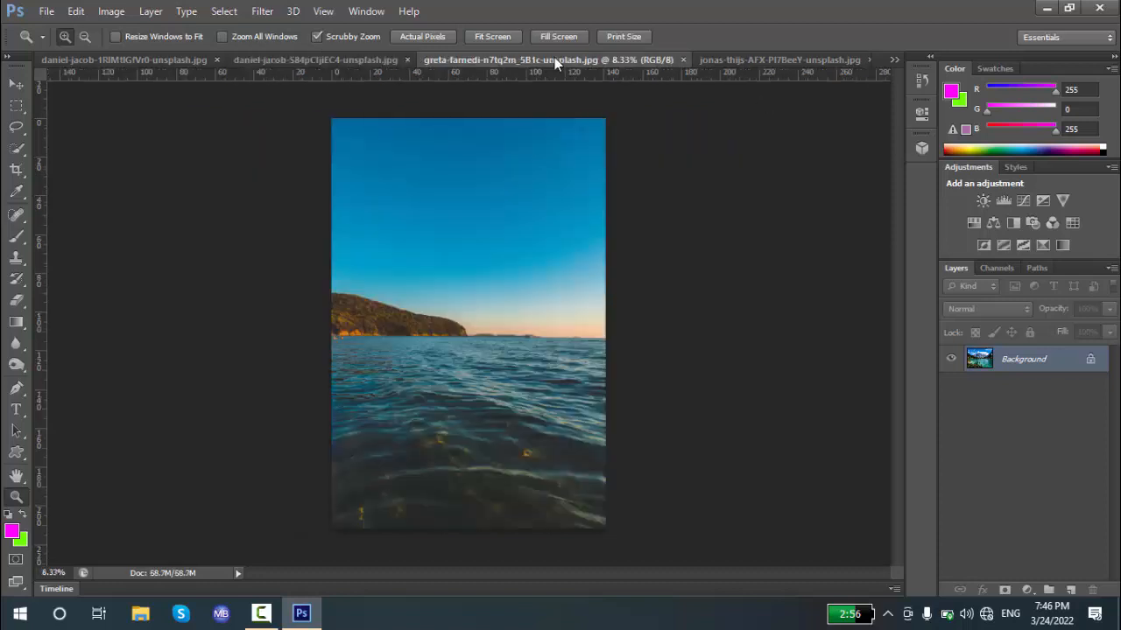
click(21, 127)
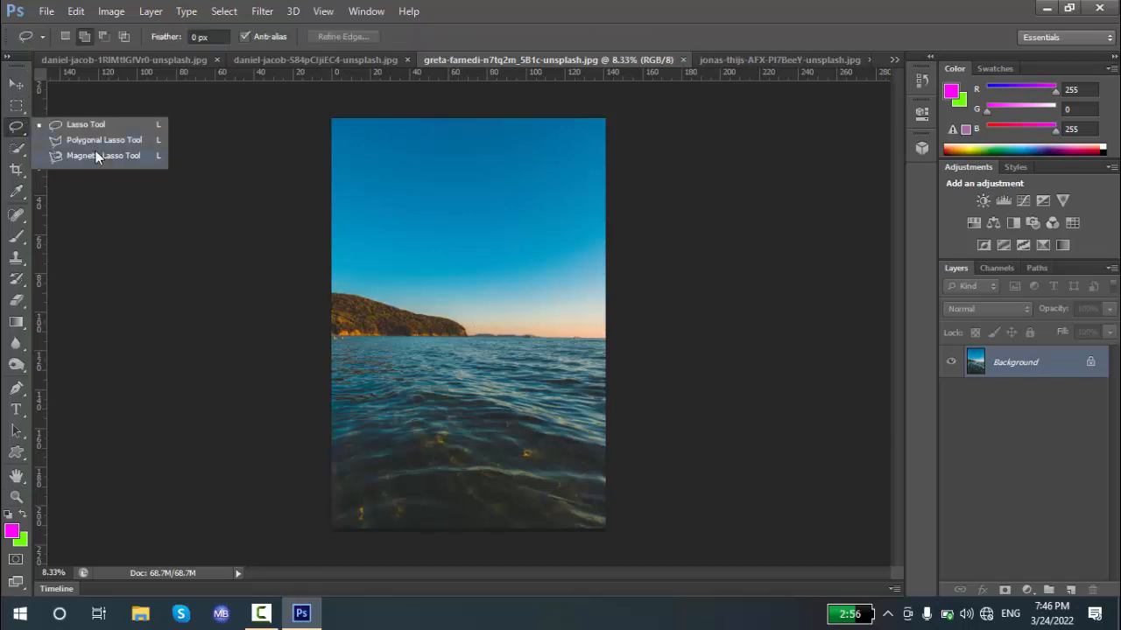
click(95, 155)
click(331, 293)
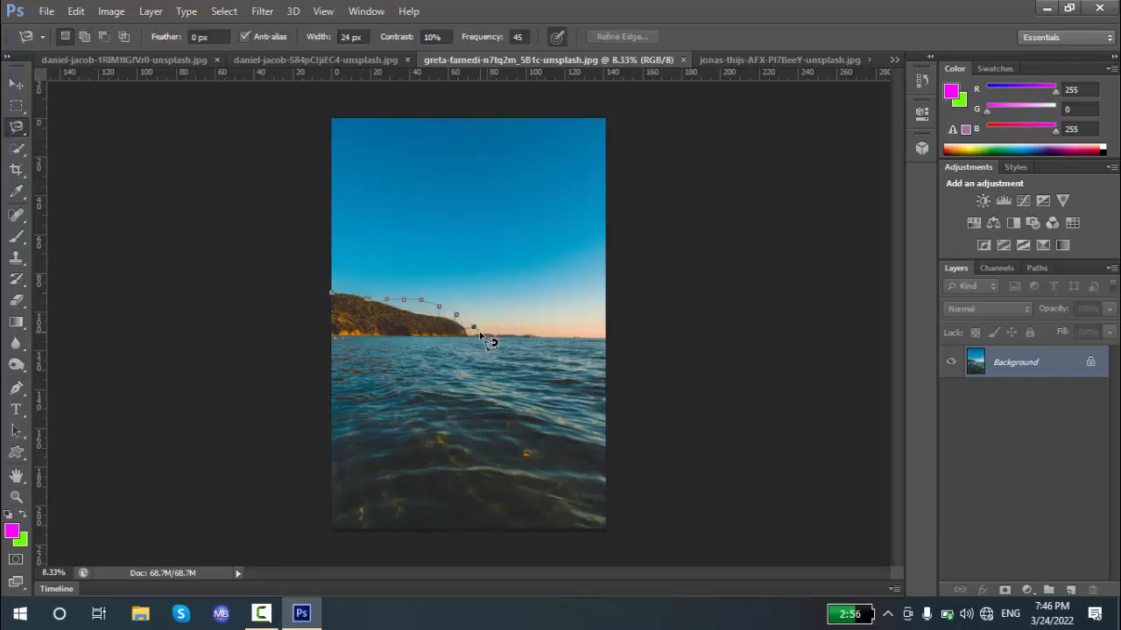
key(BackSpace)
key(BackSpace)
key(BackSpace)
key(BackSpace)
key(BackSpace)
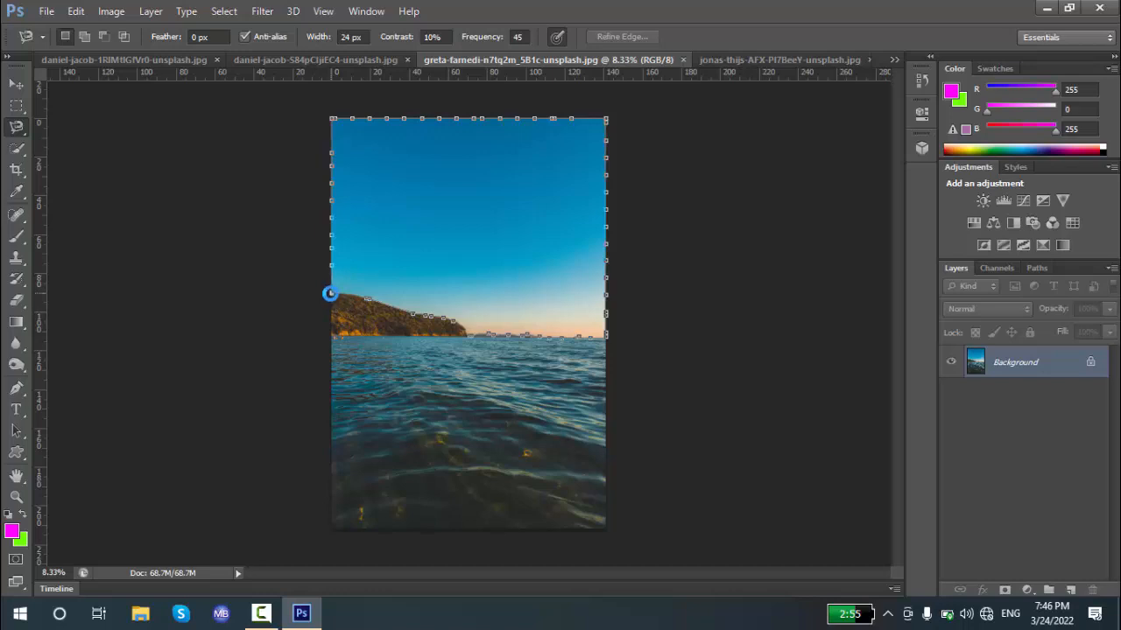
click(332, 293)
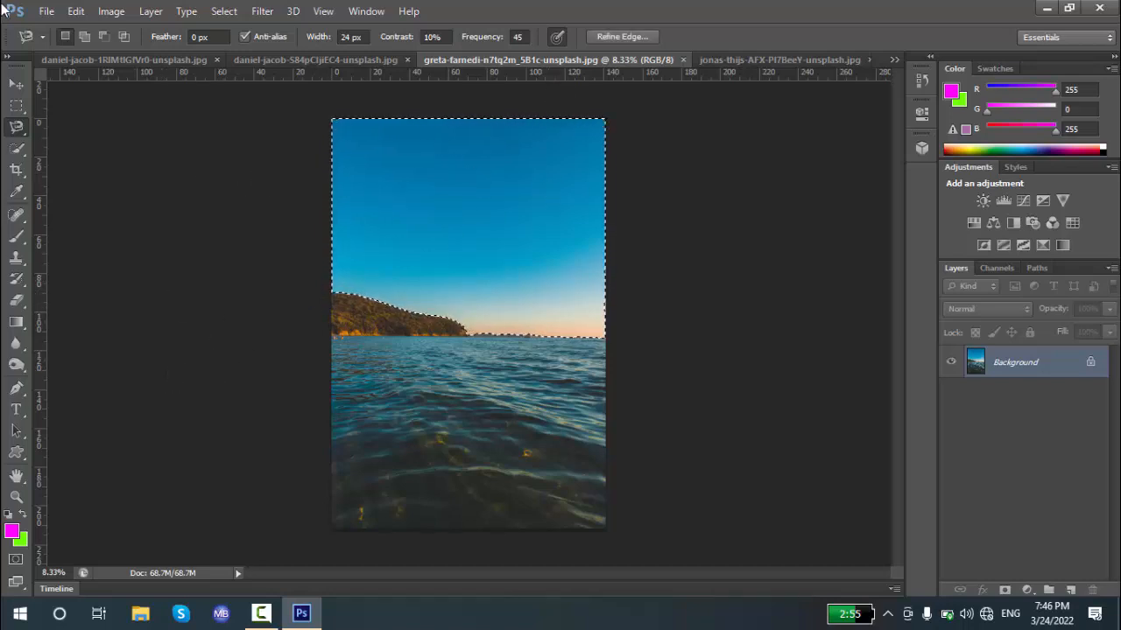
Move the selected sky from the sea photo into the mountain lake document, covering the upper part of the image
click(16, 83)
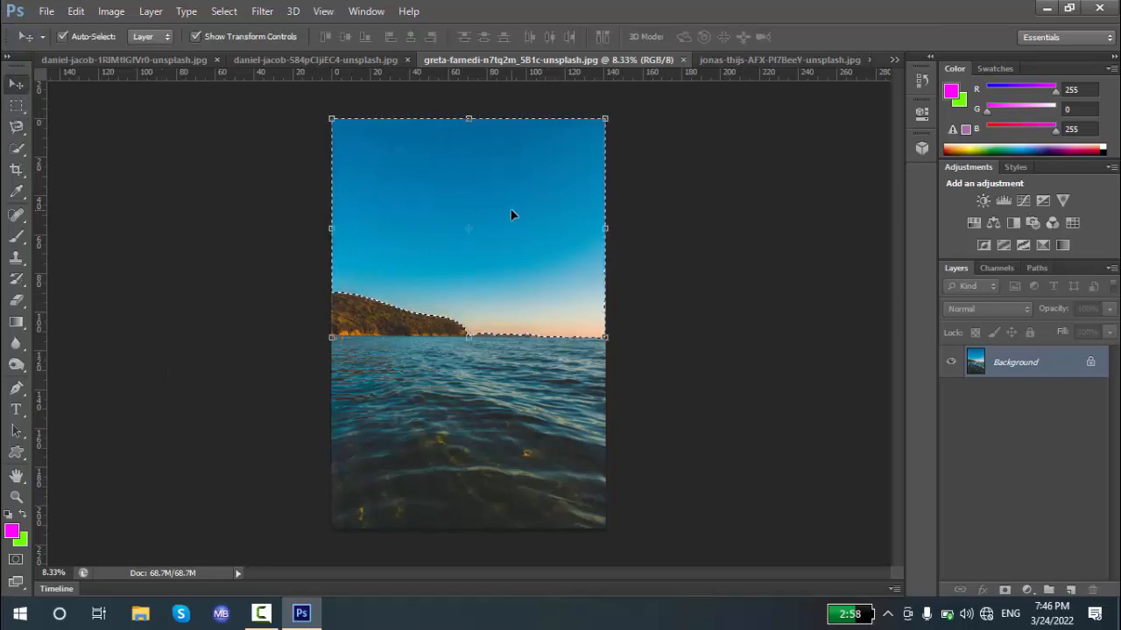
drag(501, 214, 541, 248)
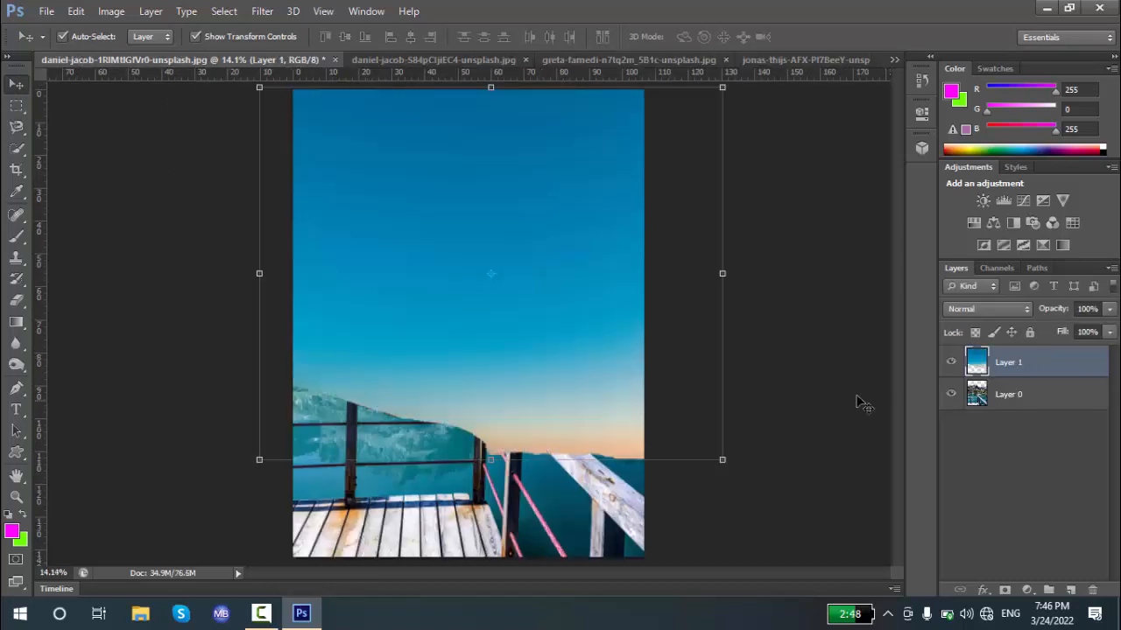
drag(409, 359, 416, 269)
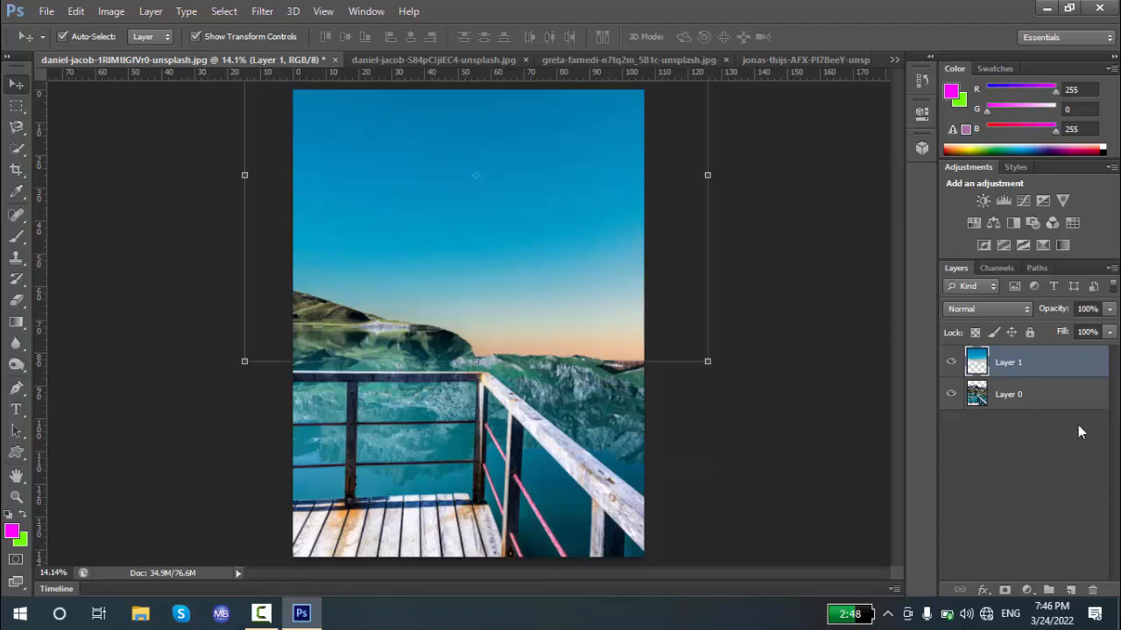
Place the new sky layer beneath the mountain layer and raise it so its pale horizon sits just behind the ridge
drag(1012, 362, 1013, 404)
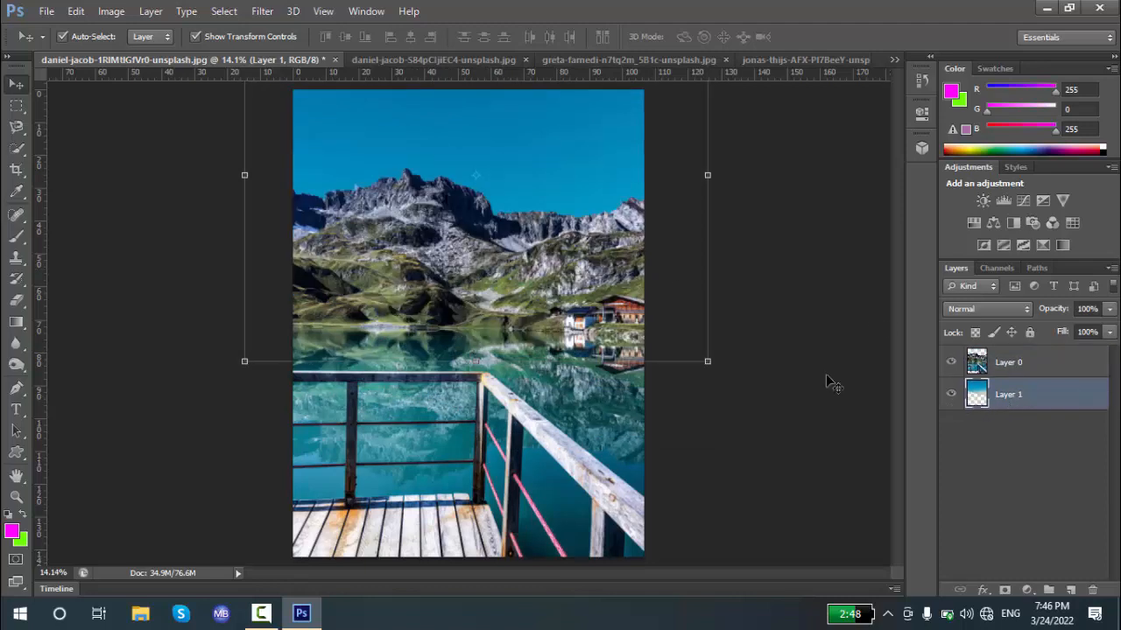
drag(514, 171, 529, 77)
drag(538, 164, 508, 163)
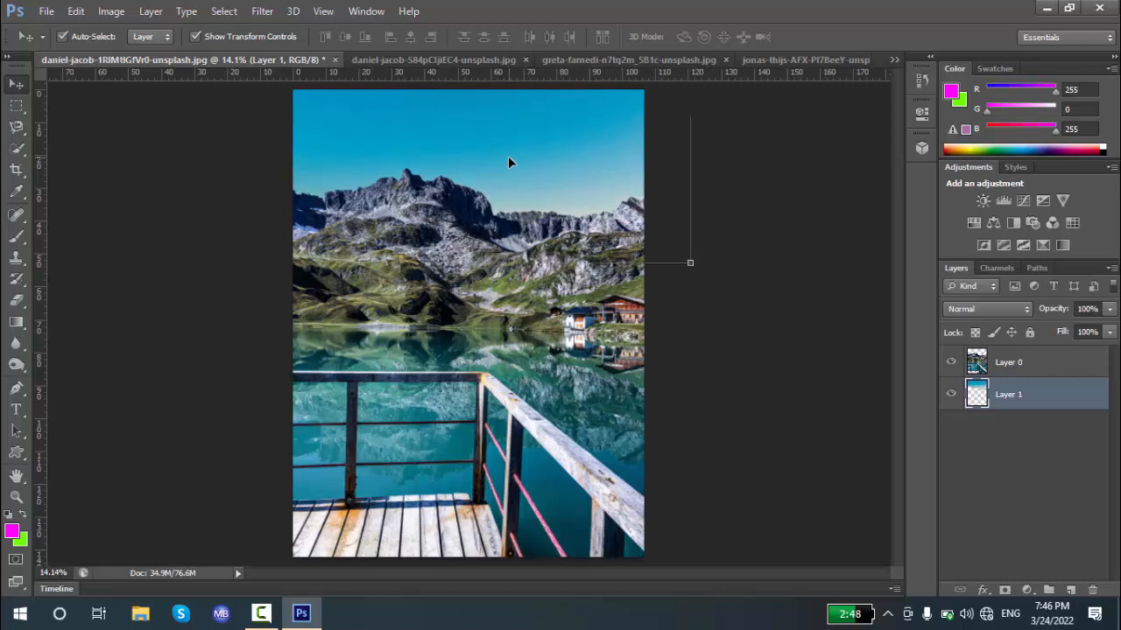
click(756, 210)
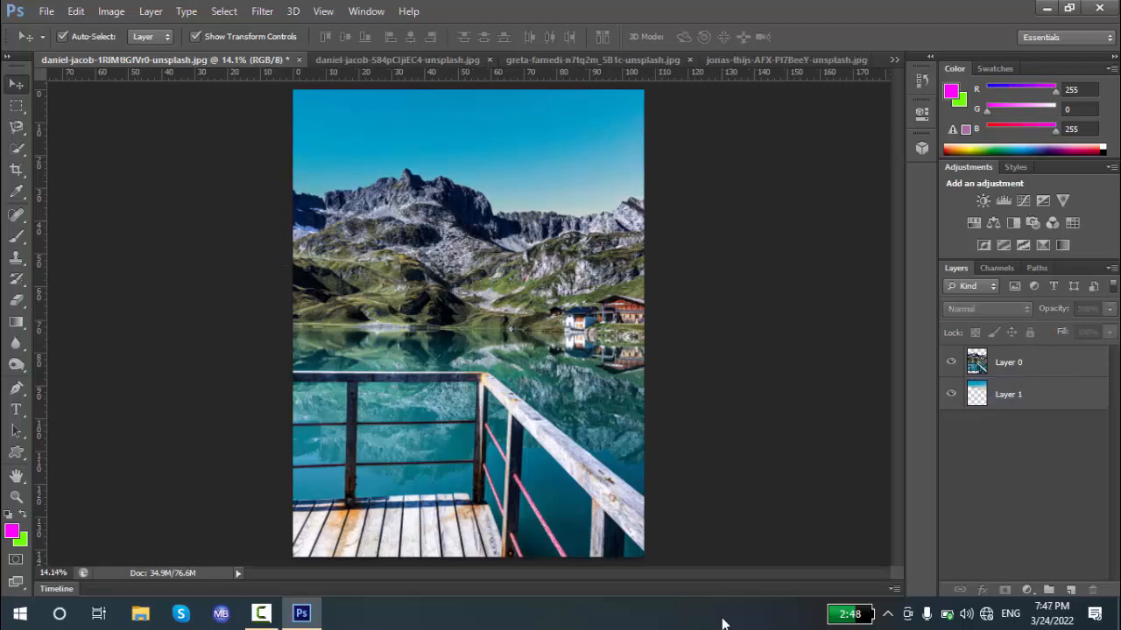
Shift the mountain layer slightly down and reposition the sky layer so its pale horizon glow meets the ridge
drag(517, 95, 521, 190)
drag(540, 114, 555, 144)
click(583, 163)
drag(552, 343, 552, 316)
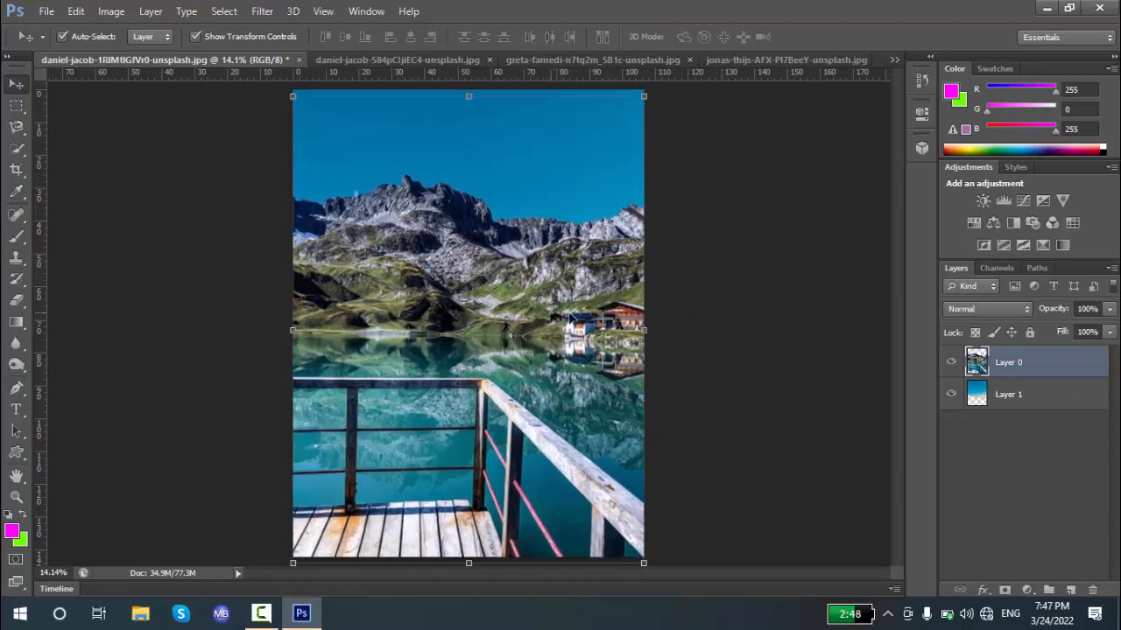
click(749, 438)
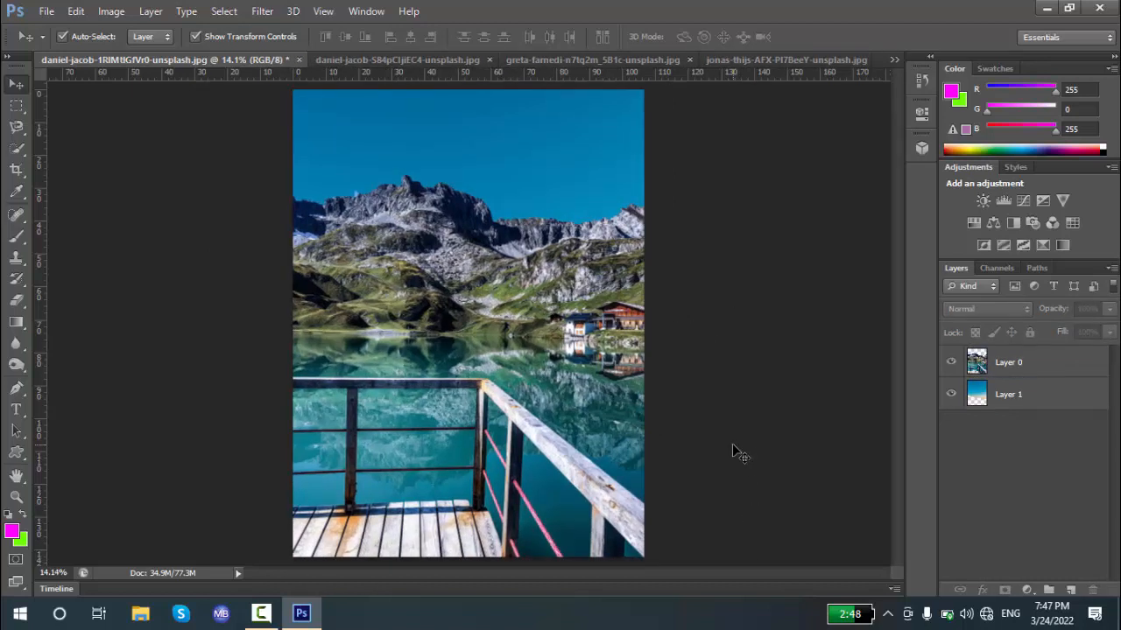
drag(575, 165, 537, 154)
click(715, 493)
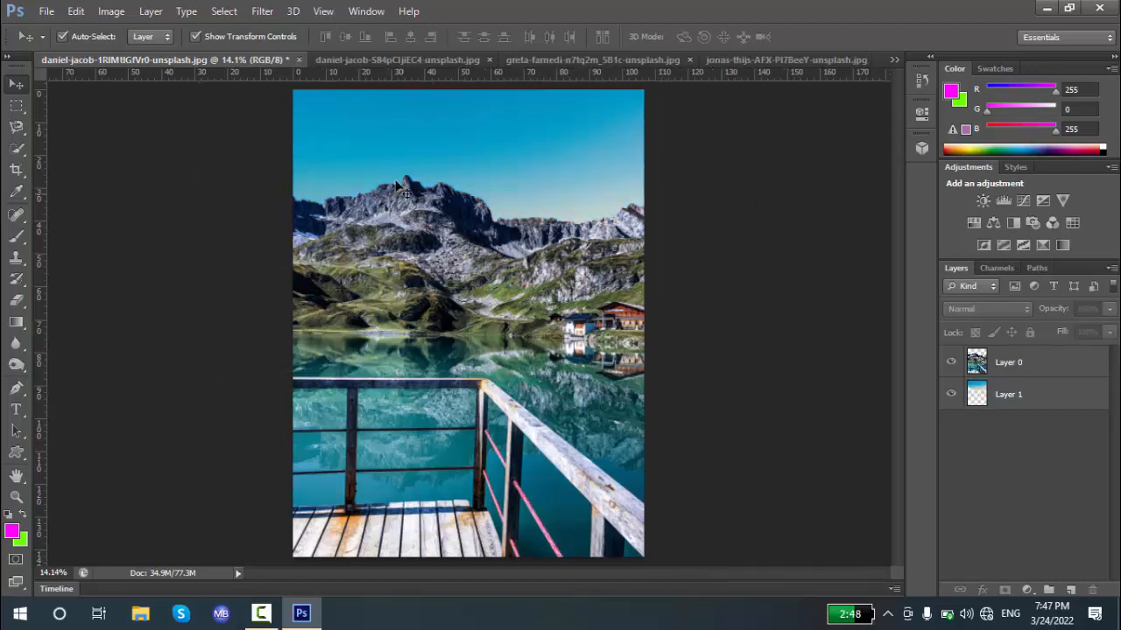
Close the mountain lake composite without saving it
click(297, 60)
click(563, 243)
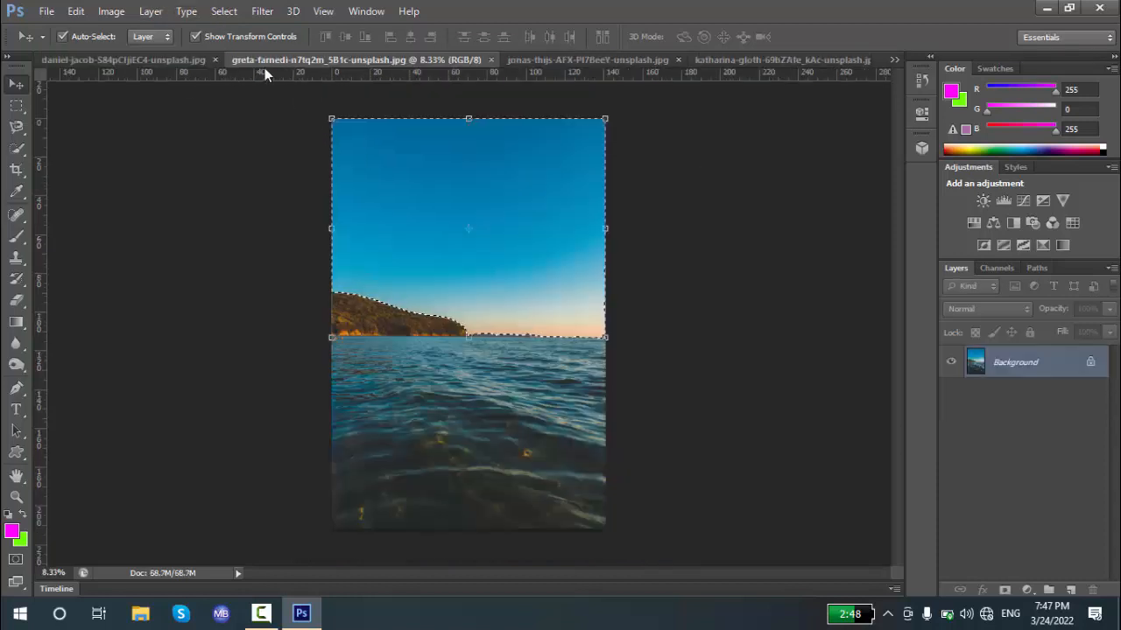
Close the sea and mountain lake photos, then activate the Quick Selection tool on the wooden pier photo
click(490, 59)
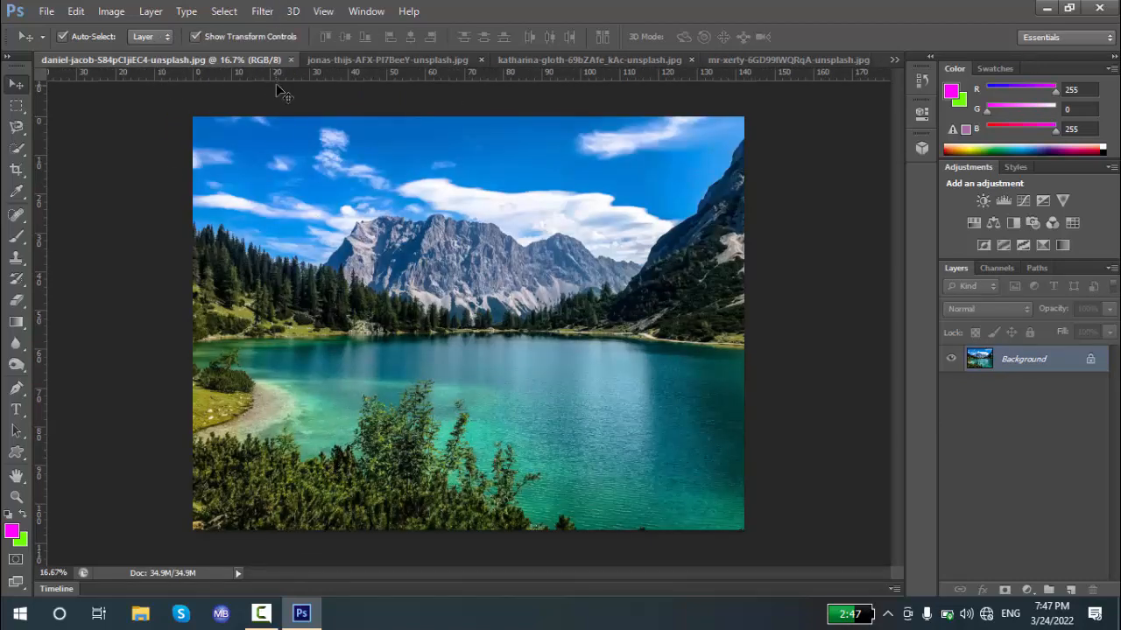
click(291, 60)
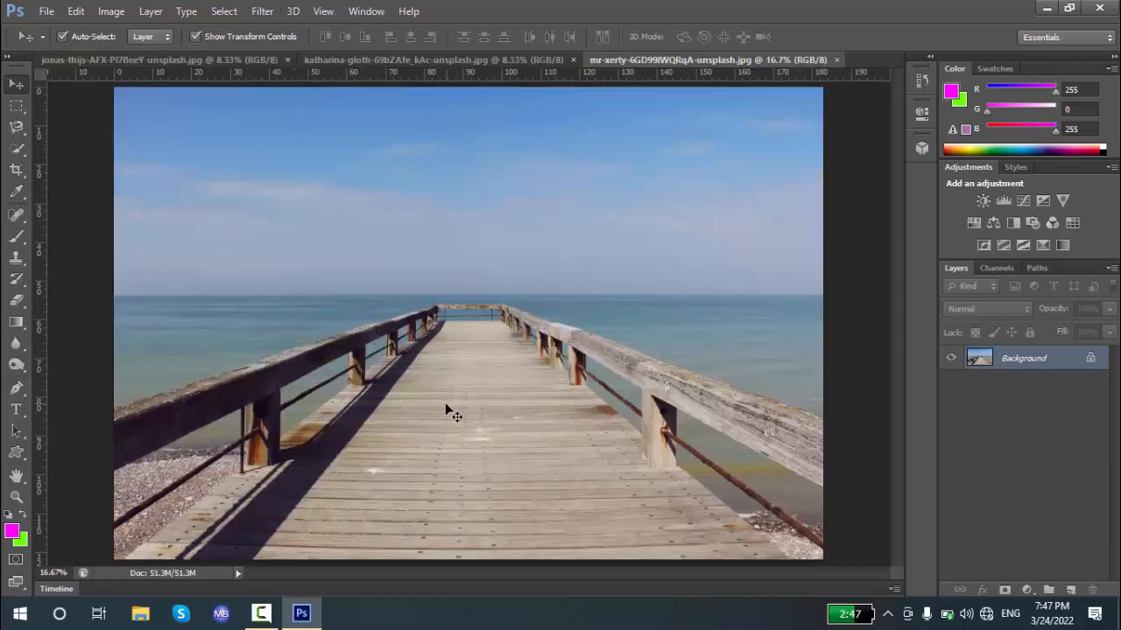
click(11, 152)
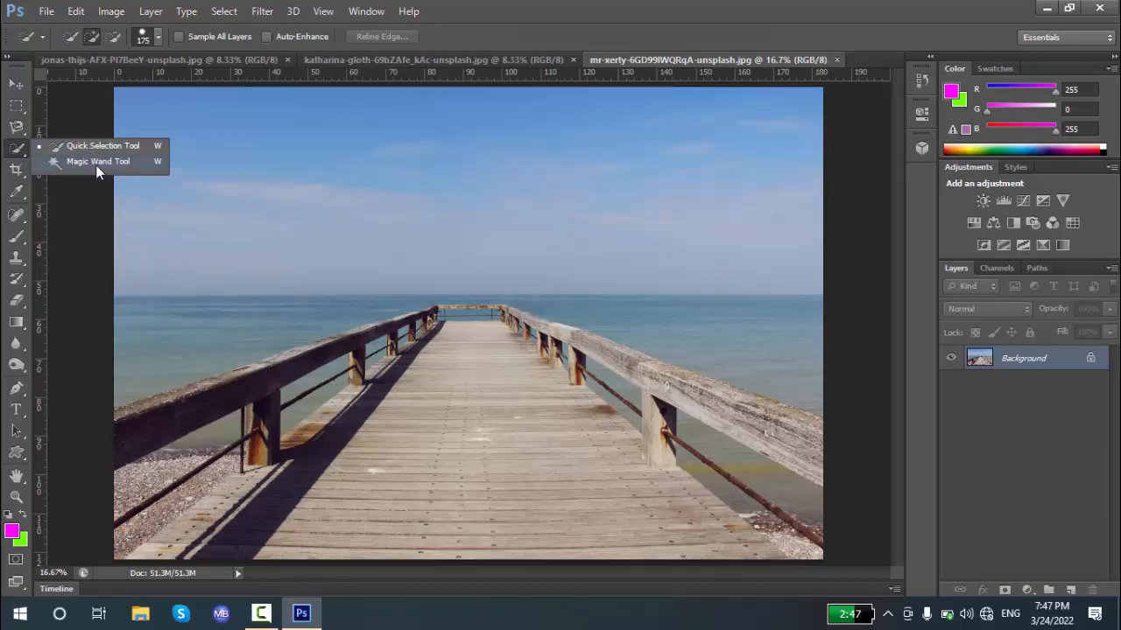
Switch to the desktop, open the Graphic Designing class notes in Notepad and go to the end of the tool list
click(301, 613)
double_click(92, 447)
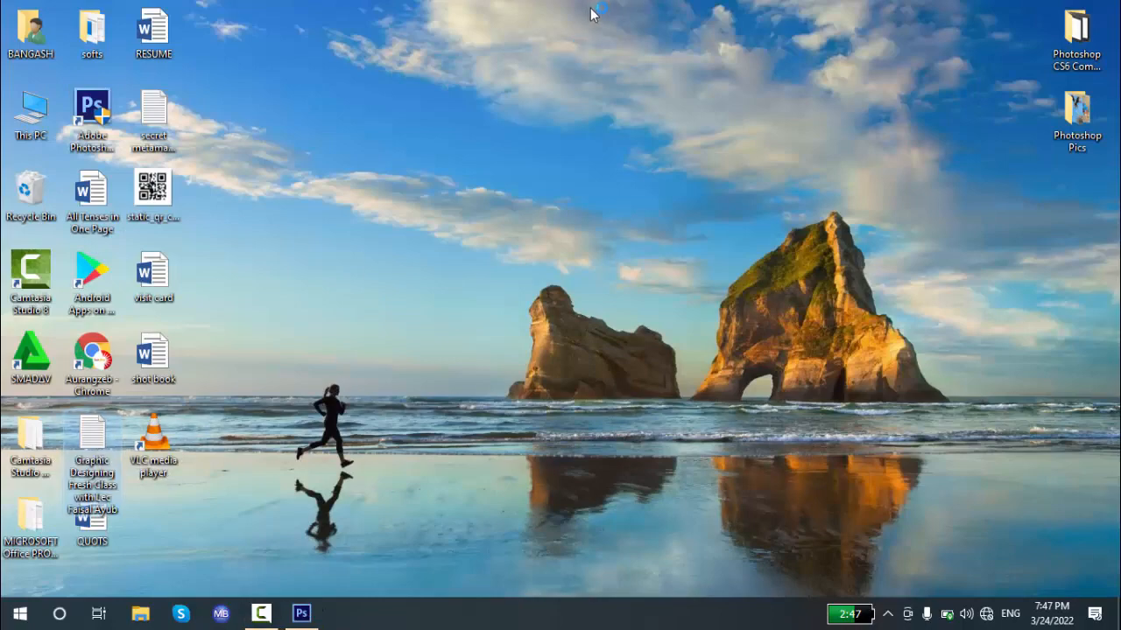
click(431, 166)
scroll(681, 388, down, 8)
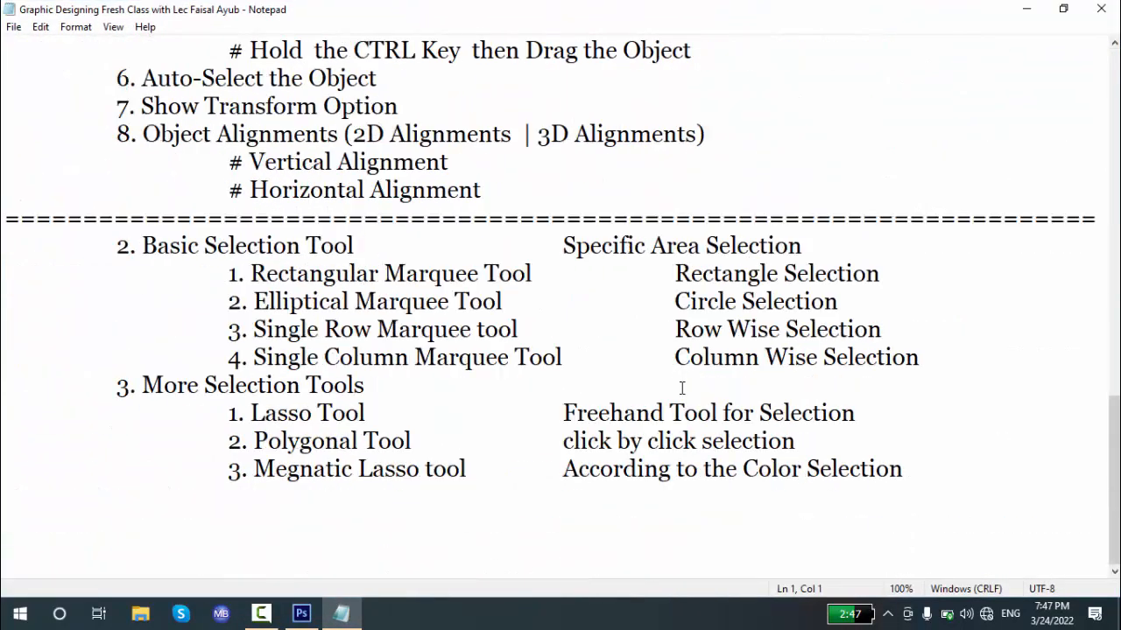
Add the entry "4. Quick Selection Tool" on a new line below the Megnatic Lasso tool entry
click(905, 471)
key(Return)
key(Tab)
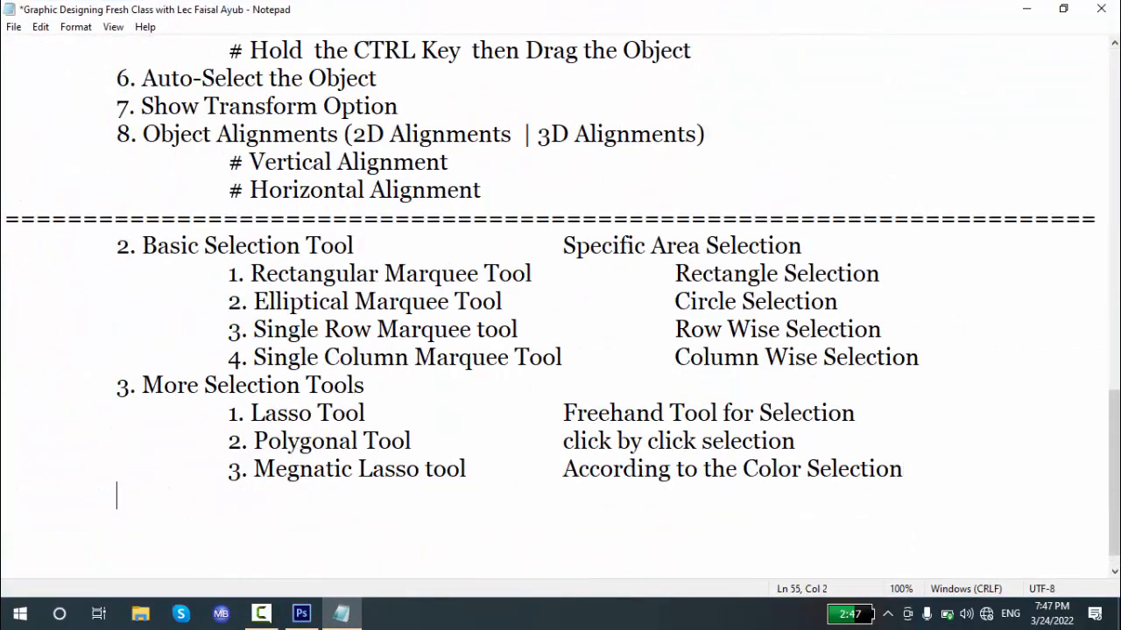
text(4. Quick A)
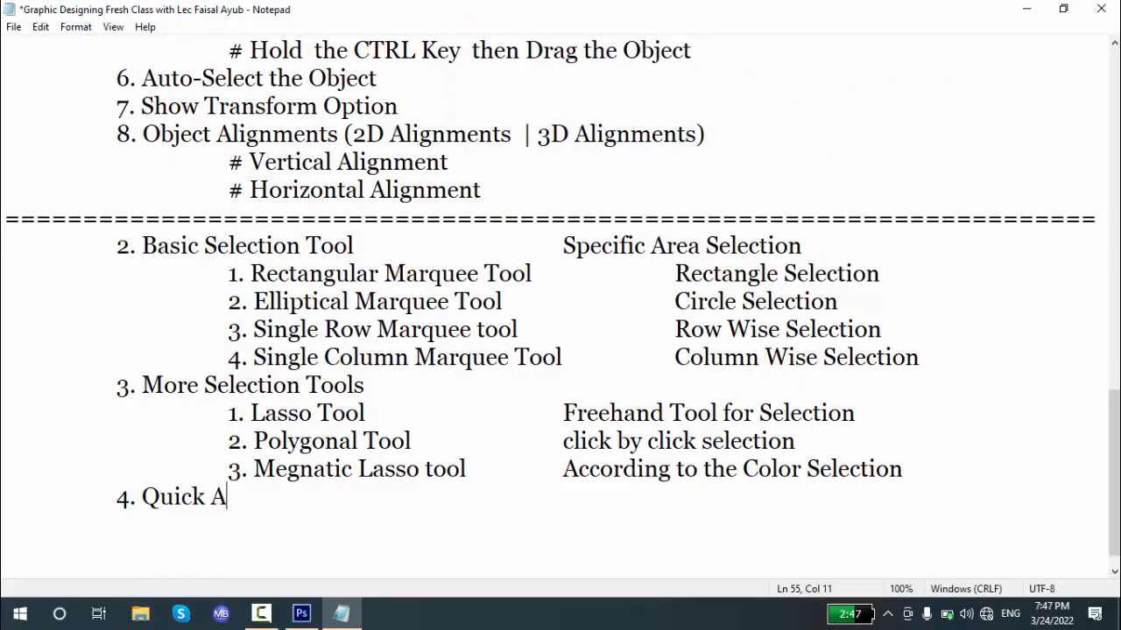
text(Selection Tool)
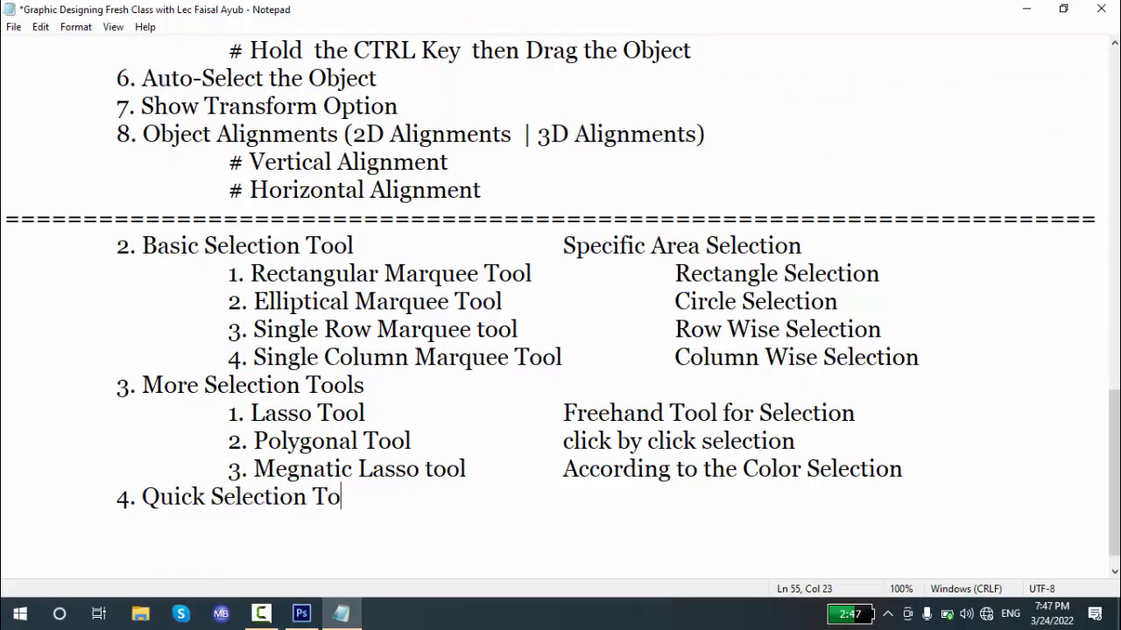
Add the entry "5. Magic Wand Tool" on the line below the Quick Selection Tool entry
key(Return)
key(Return)
key(BackSpace)
key(BackSpace)
text(5. Mag)
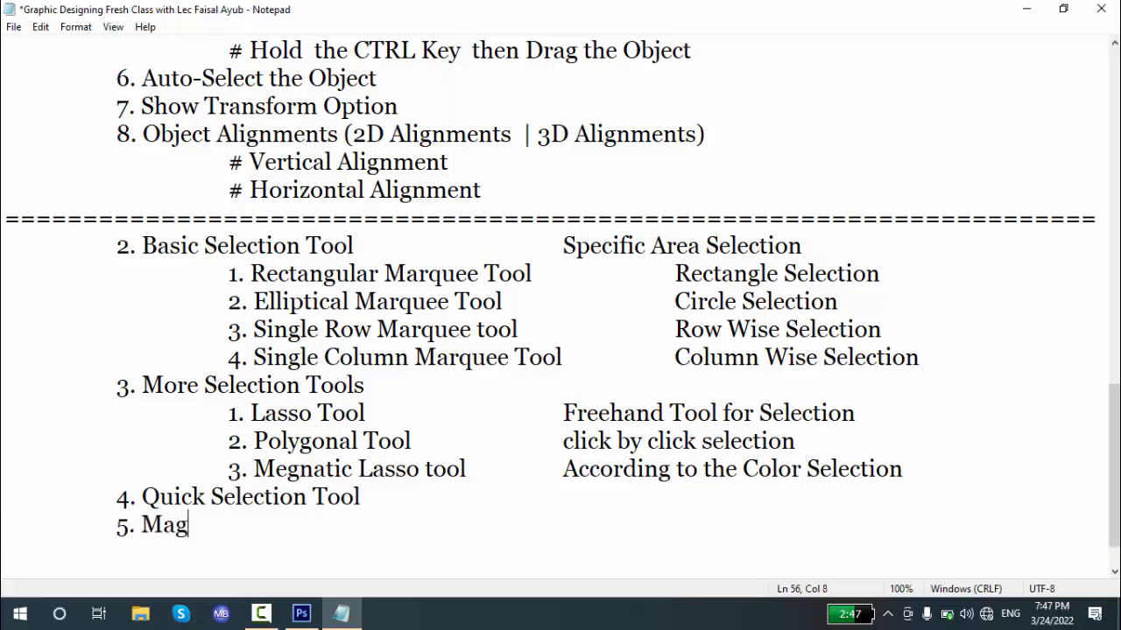
text(ic Wand Too)
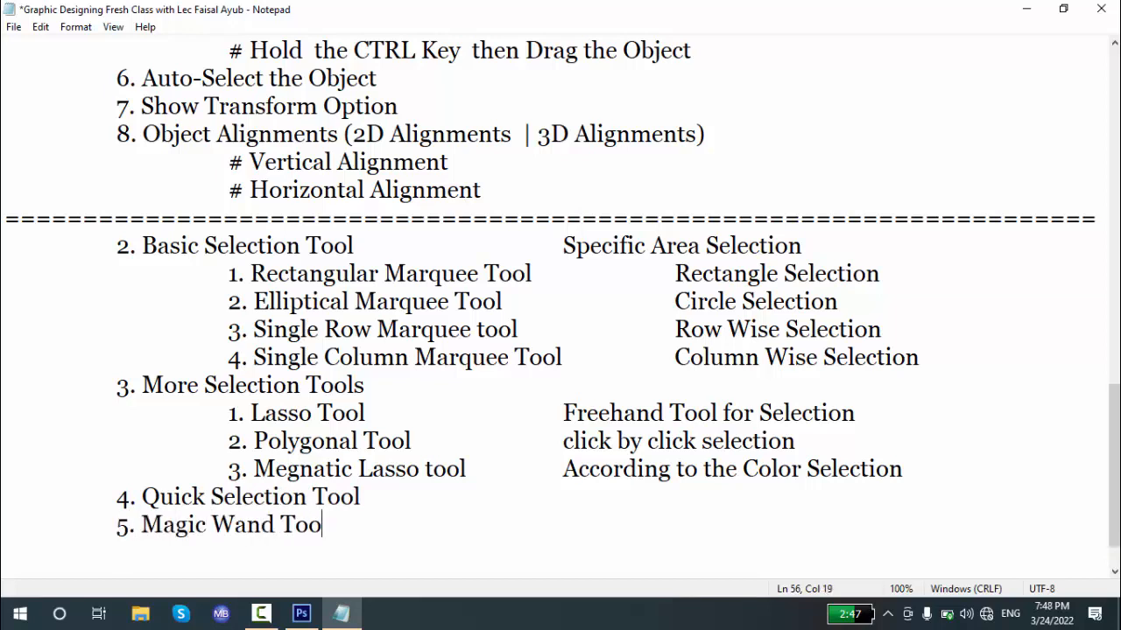
text(l)
Describe entry 4 as "Quick selection of the area" and entry 5 as "Similar Color selection", and save the notes
text(uick )
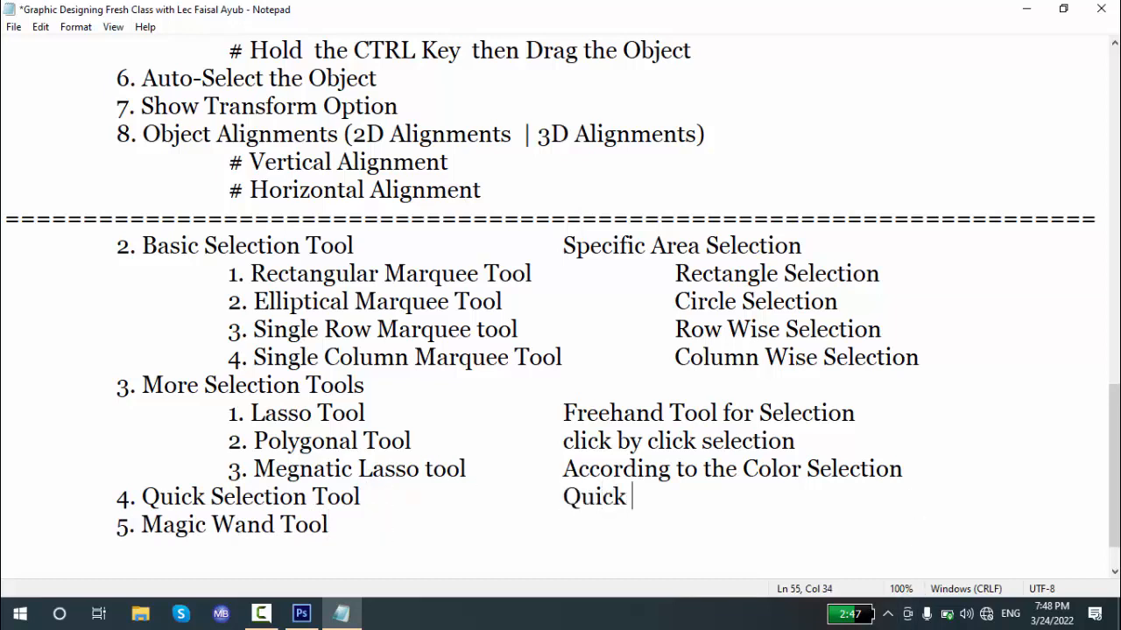
text(selection of the )
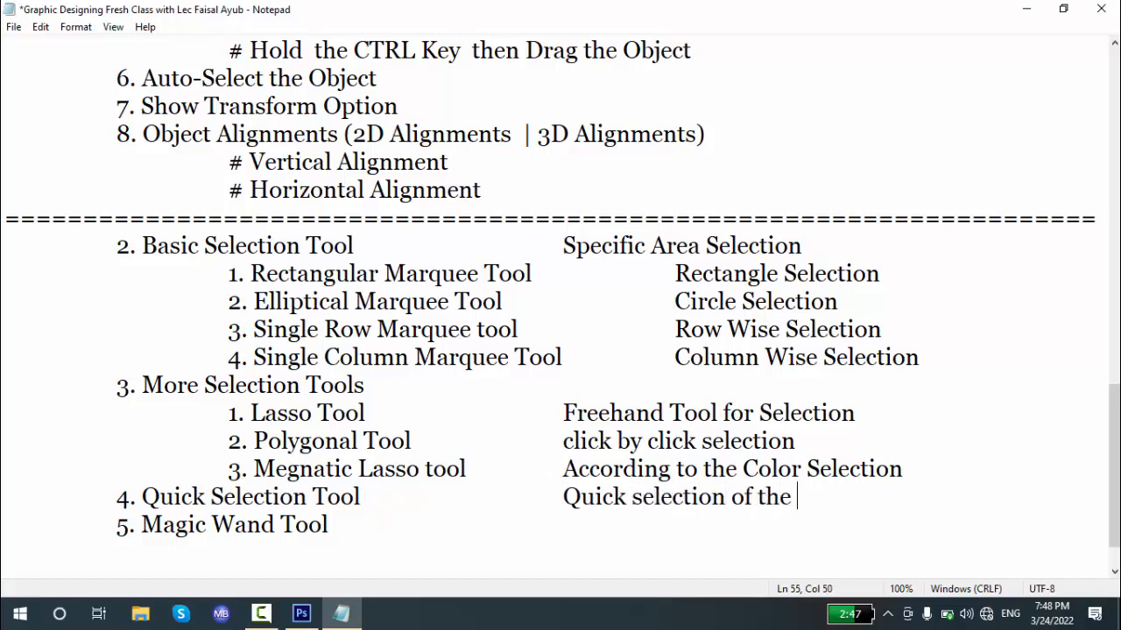
text(areaSim)
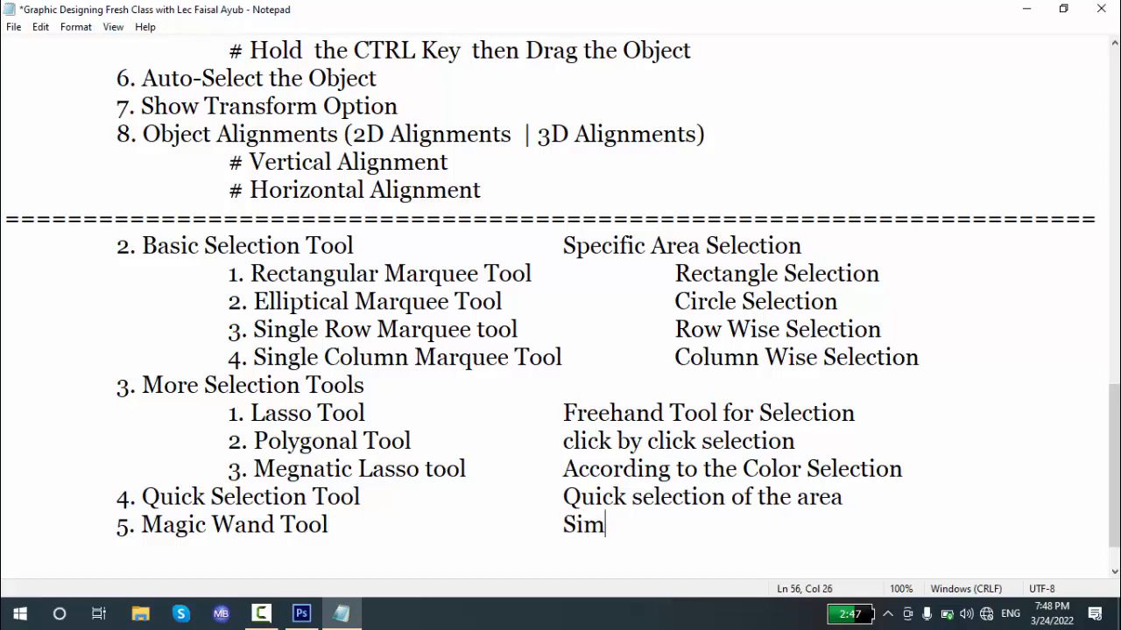
text(ilar Color se)
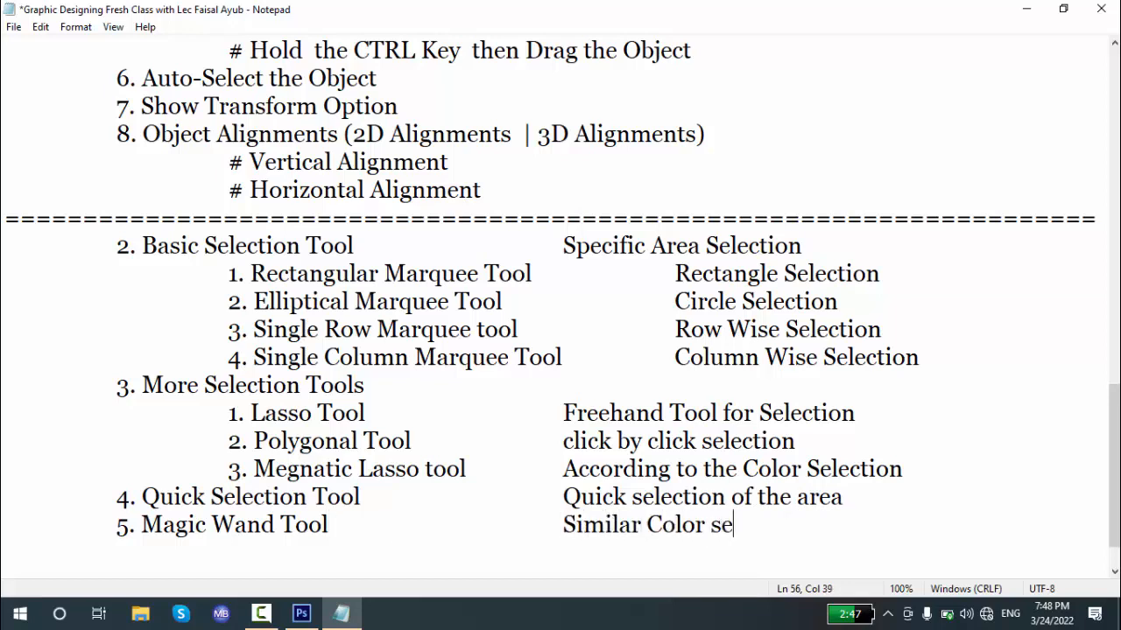
text(lection)
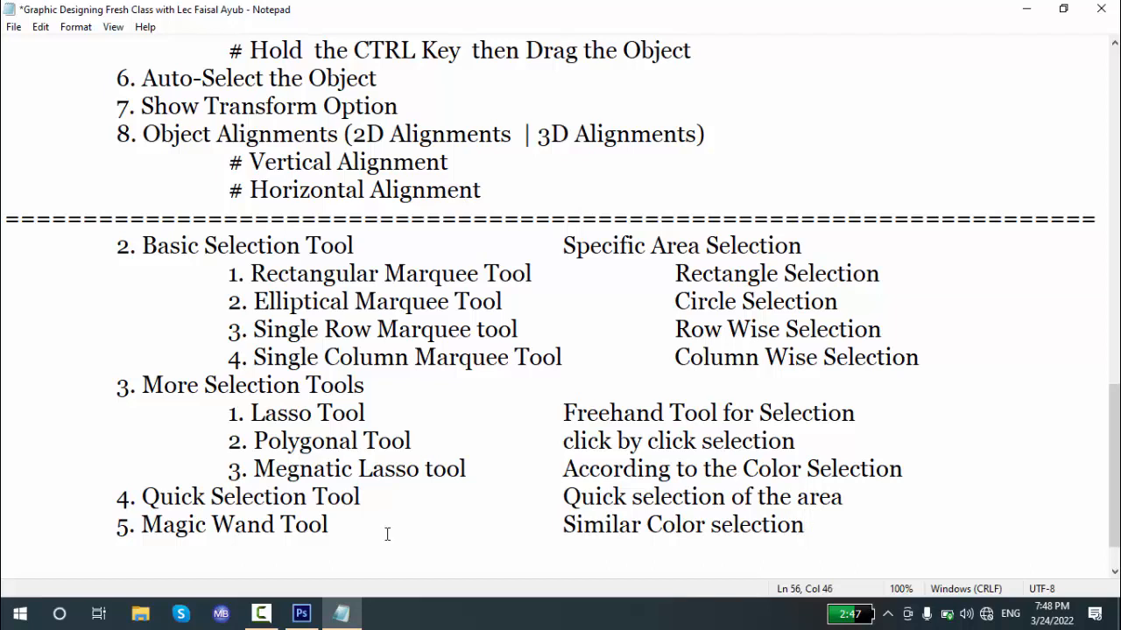
key(ctrl+s)
drag(175, 525, 309, 541)
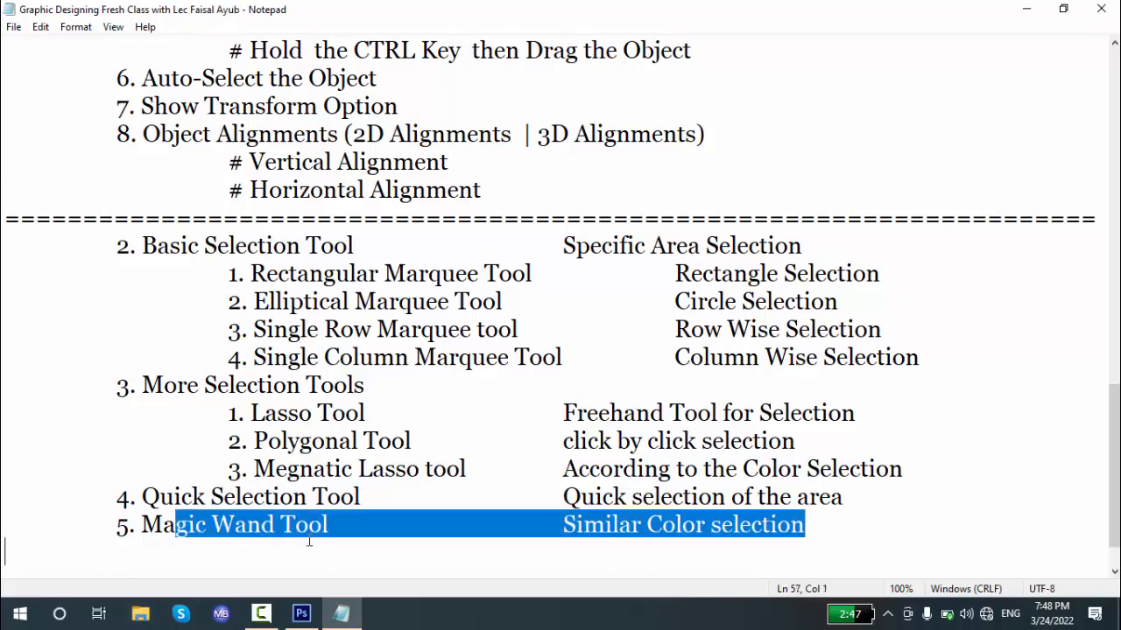
click(309, 541)
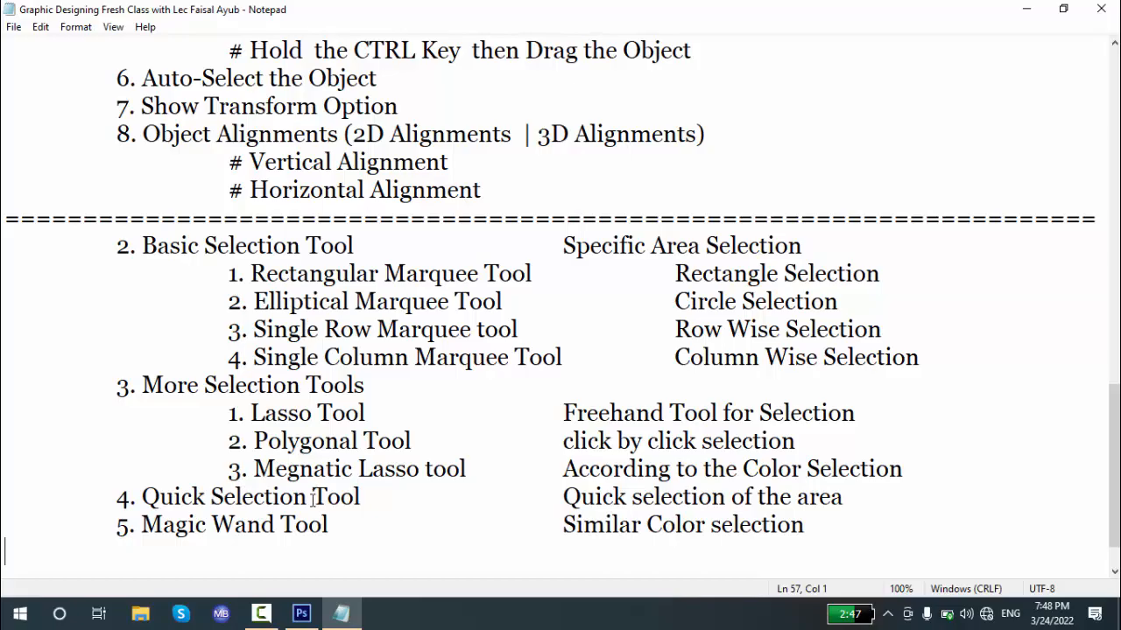
Switch back to Photoshop and choose the Quick Selection tool for the pier photo
click(301, 614)
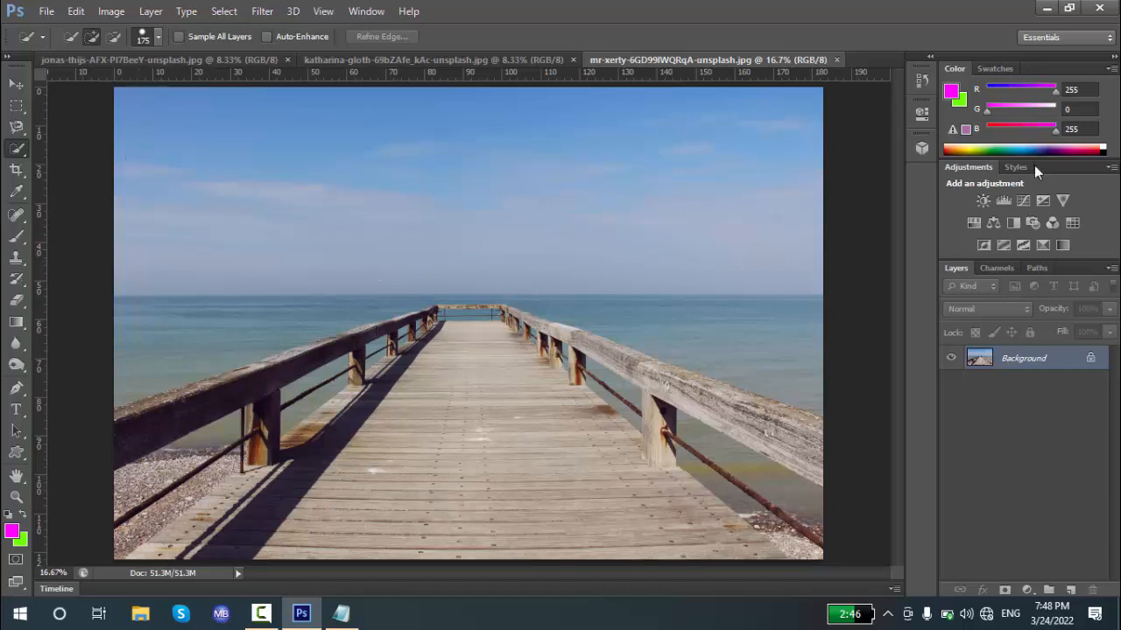
right_click(15, 155)
click(58, 150)
right_click(16, 148)
click(58, 149)
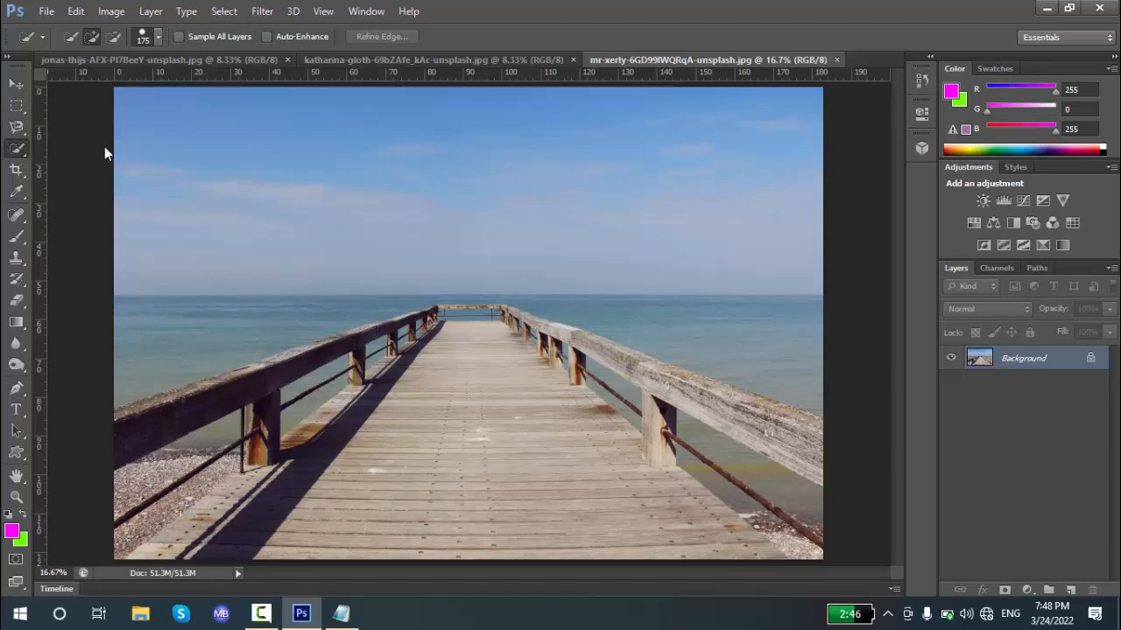
Enlarge the Quick Selection brush to 600 and brush across the whole sky of the pier photo to select it
key(bracketright)
key(bracketright)
key(bracketright)
key(bracketright)
key(bracketright)
key(bracketright)
click(175, 140)
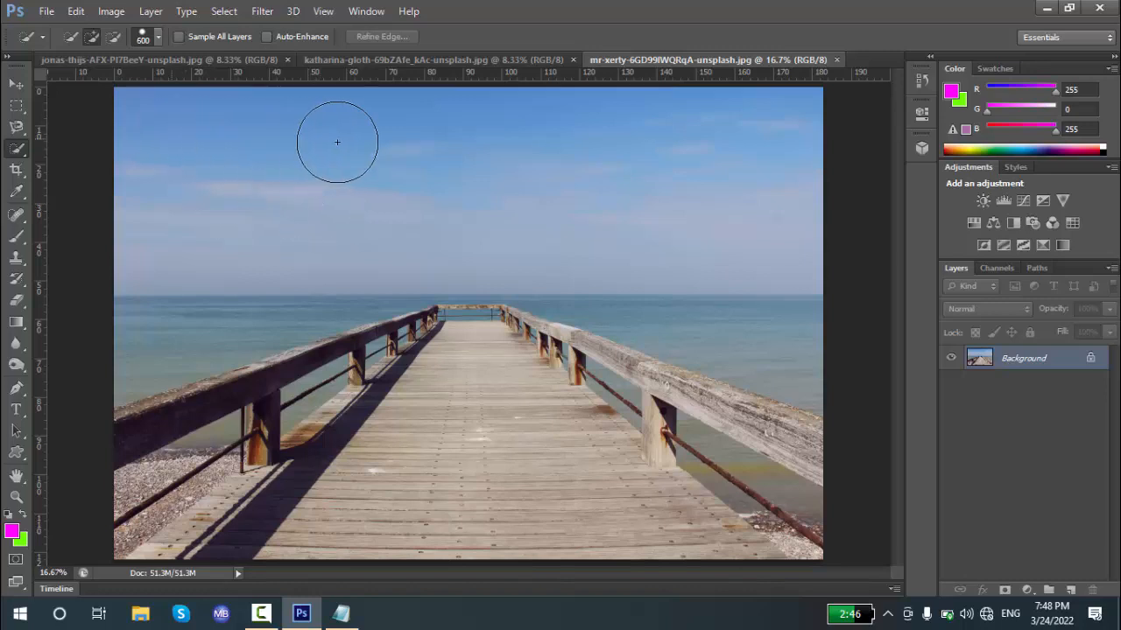
click(542, 144)
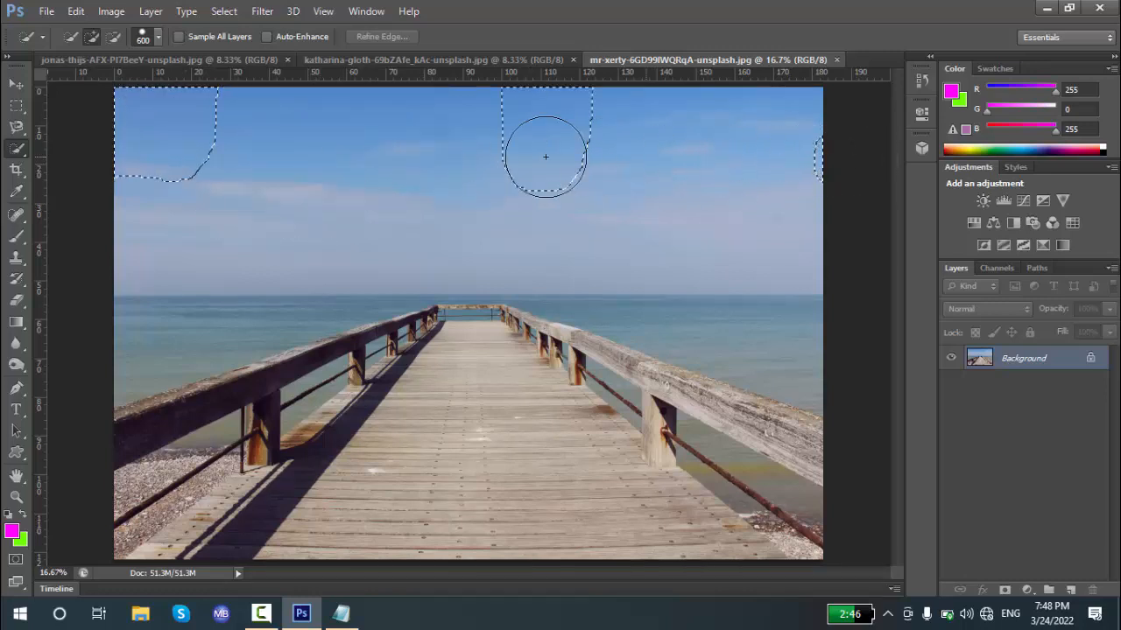
drag(546, 155, 275, 143)
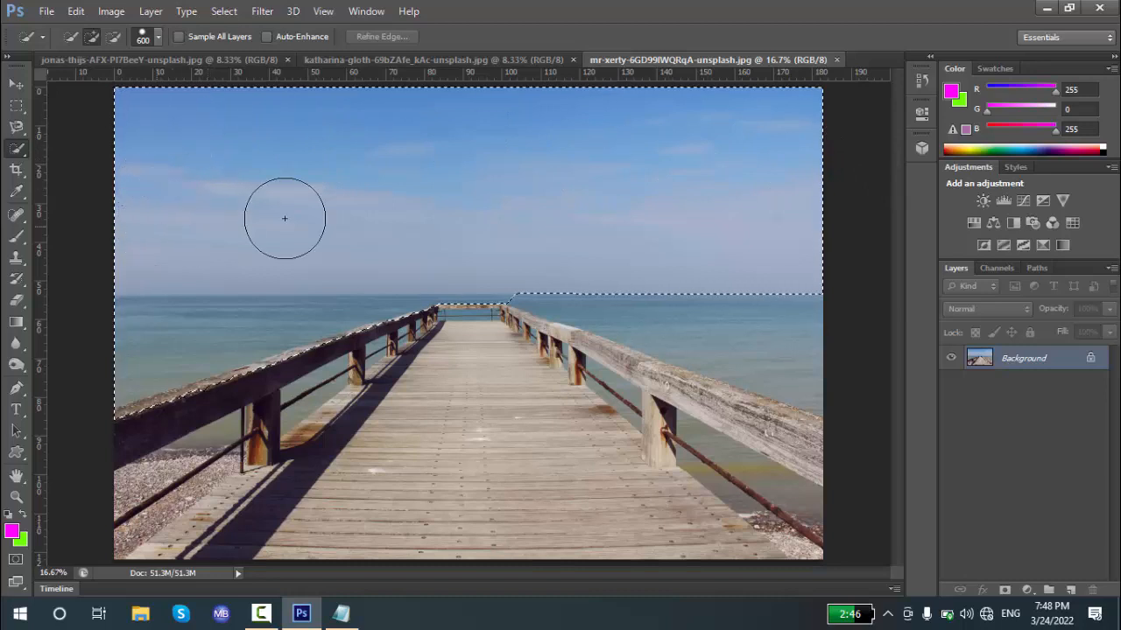
drag(779, 253, 713, 244)
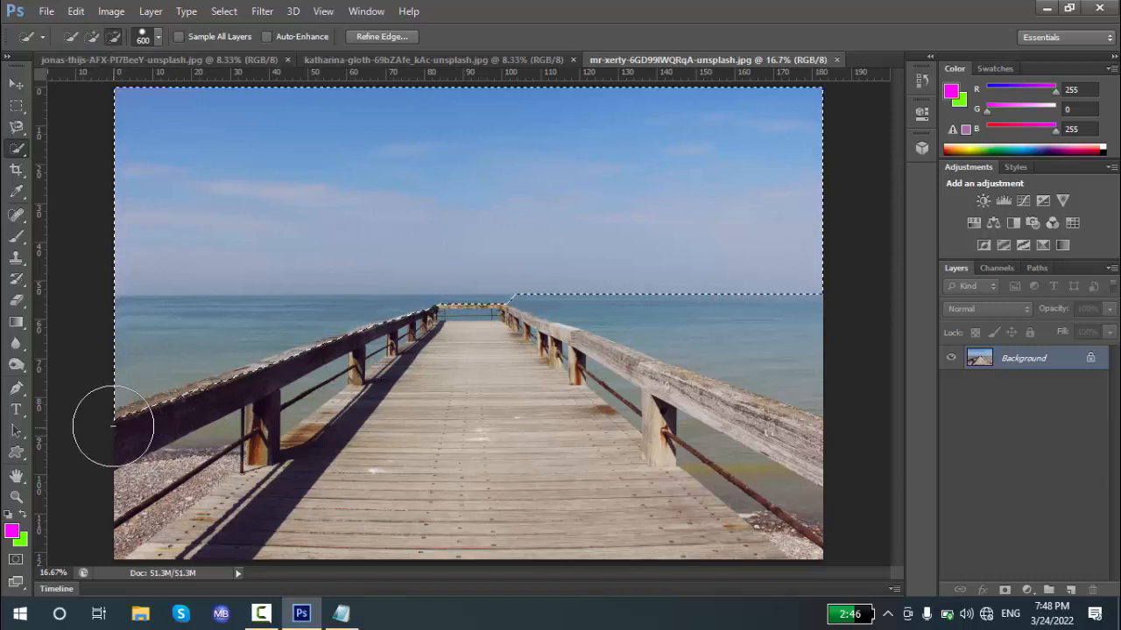
Subtract the sea beside the pier's left railing and the area around its far end from the sky selection
mouse_move(113, 427)
mouse_down()
mouse_move(254, 334)
mouse_move(452, 317)
mouse_move(237, 318)
mouse_up()
mouse_move(103, 330)
mouse_down()
mouse_move(320, 325)
mouse_move(235, 331)
mouse_up()
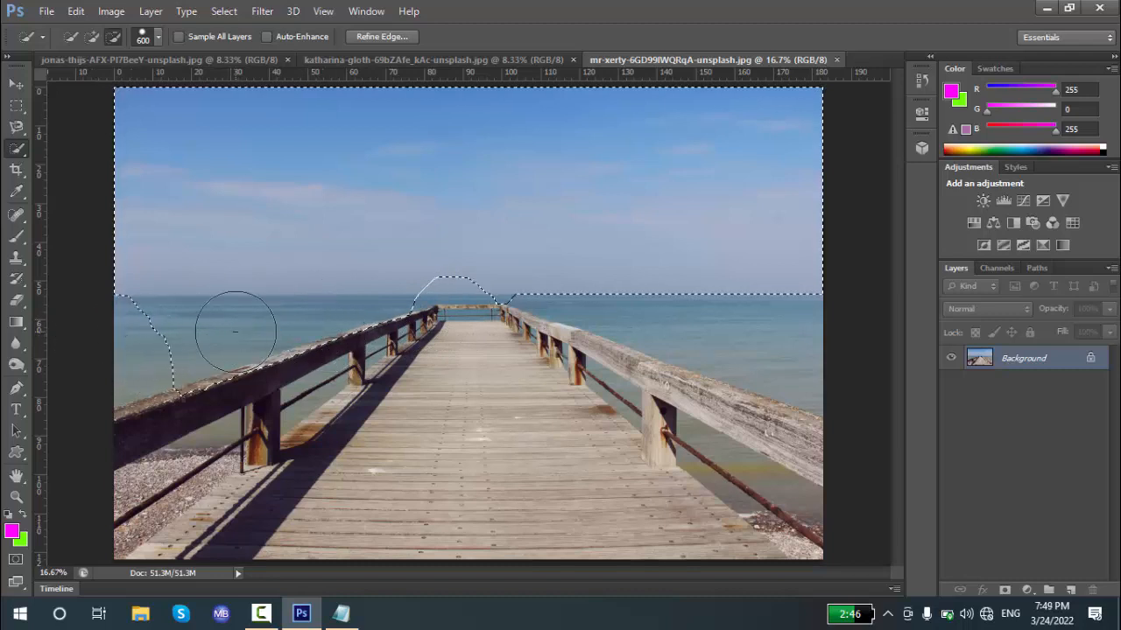
click(157, 333)
click(228, 320)
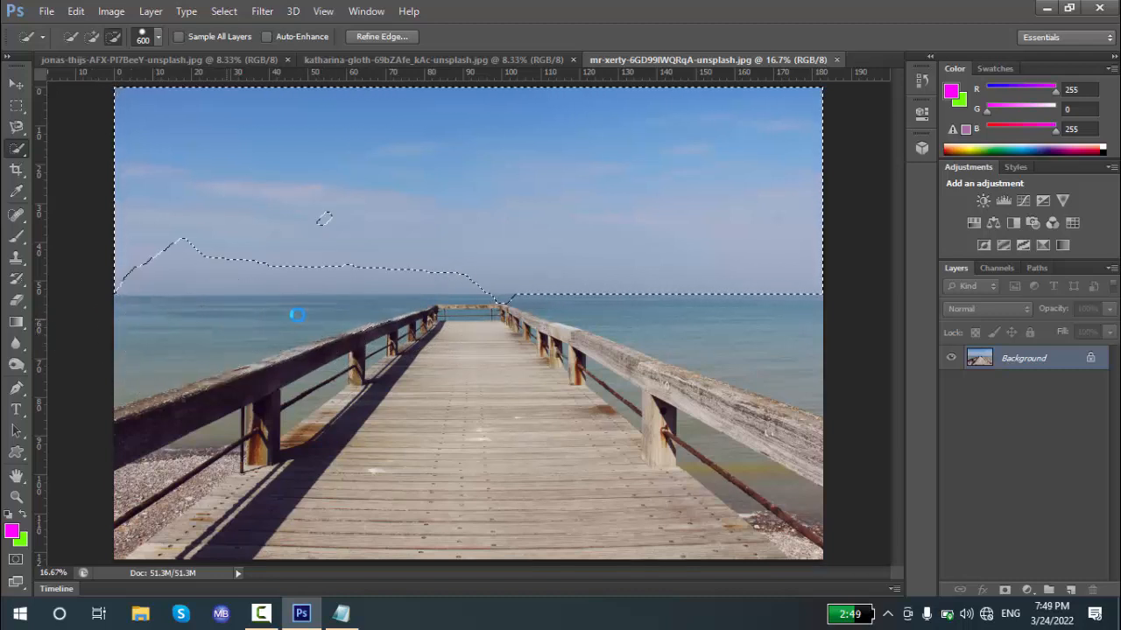
click(218, 242)
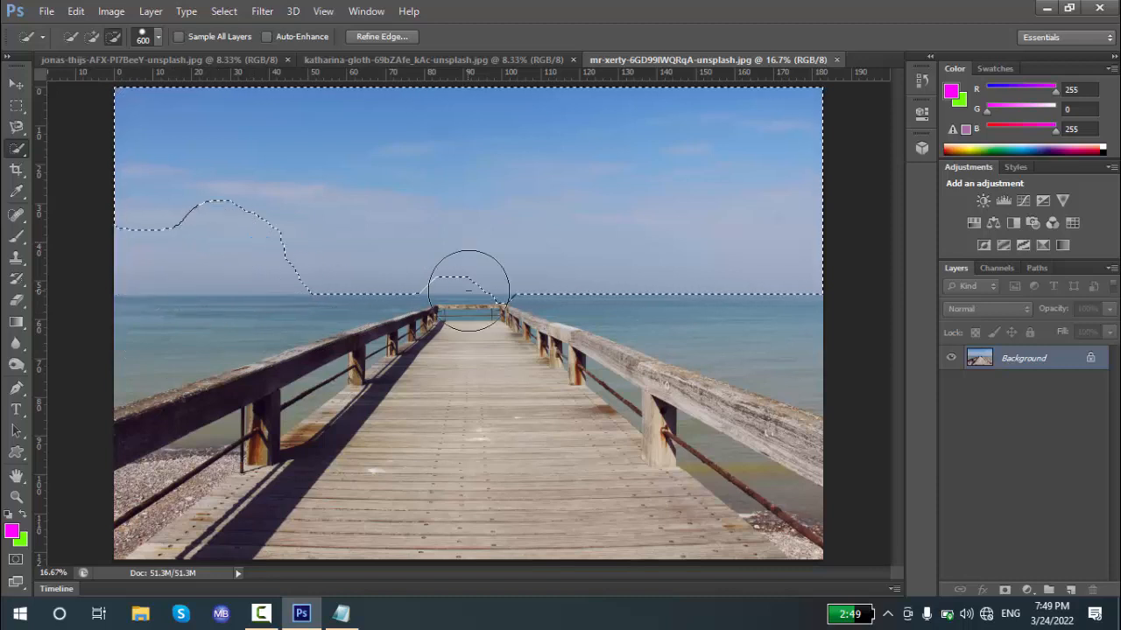
mouse_move(469, 290)
mouse_down()
mouse_move(468, 245)
mouse_move(328, 273)
mouse_up()
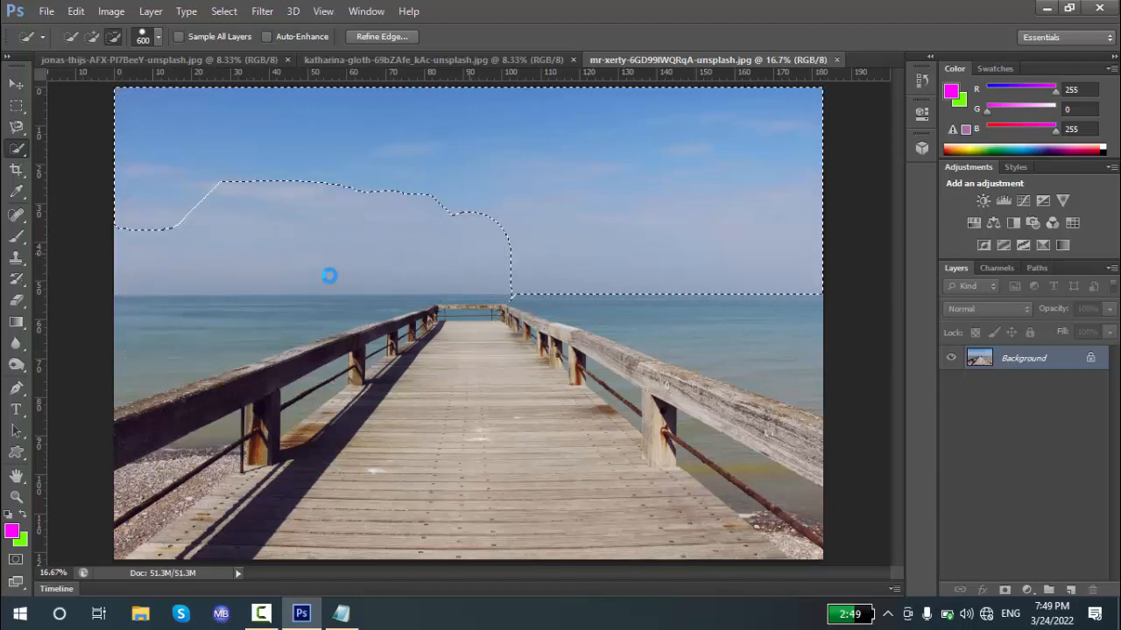
Add the missed sky back down to the horizon, using brush size 200 for small gaps, and subtract the spill at the pier's far end
click(92, 36)
mouse_move(245, 218)
mouse_down()
mouse_move(232, 205)
mouse_move(196, 222)
mouse_move(207, 256)
mouse_up()
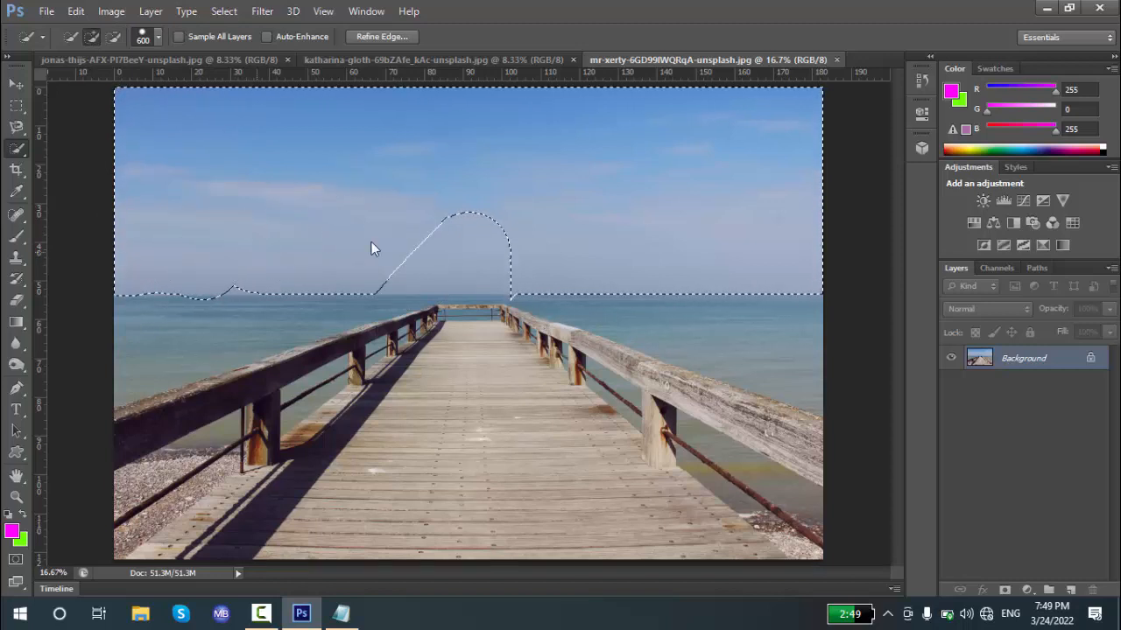
drag(372, 248, 462, 241)
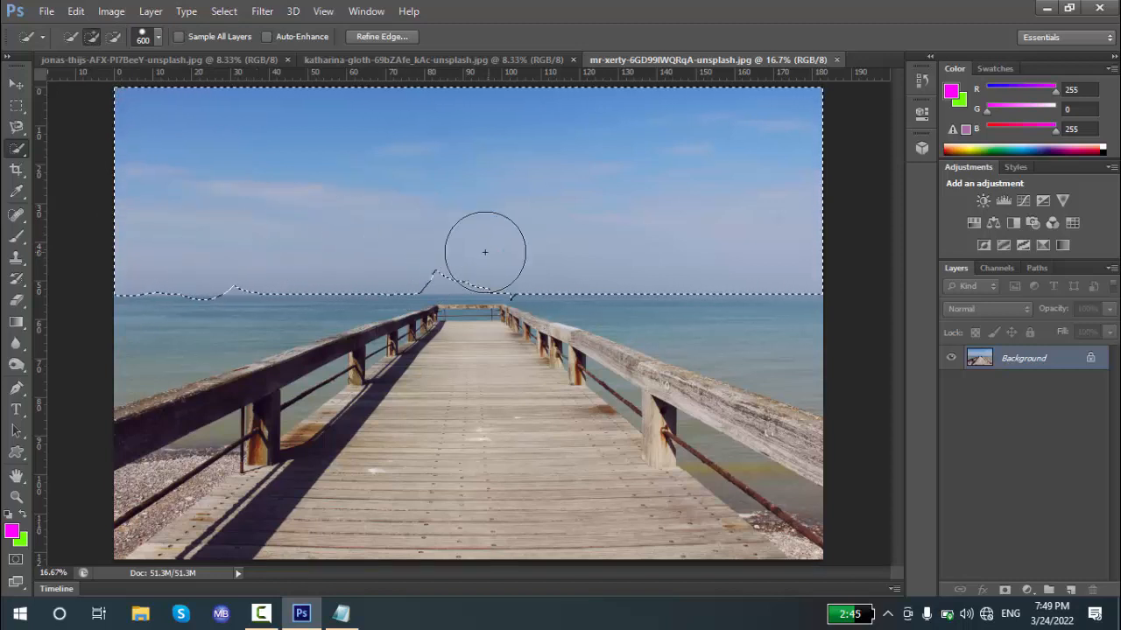
click(427, 280)
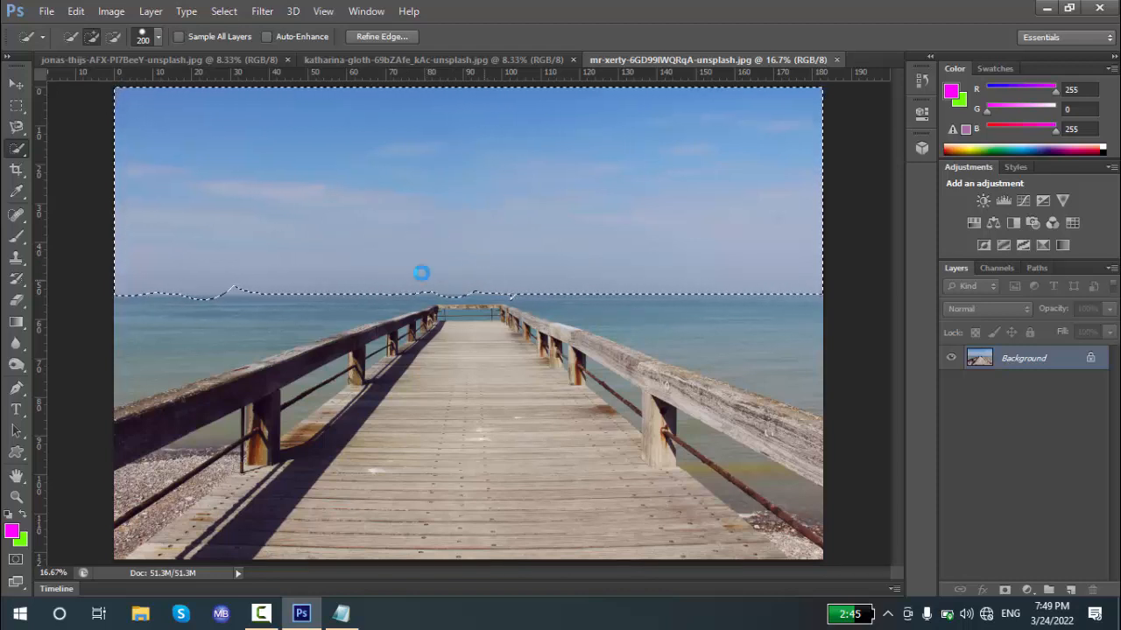
click(227, 280)
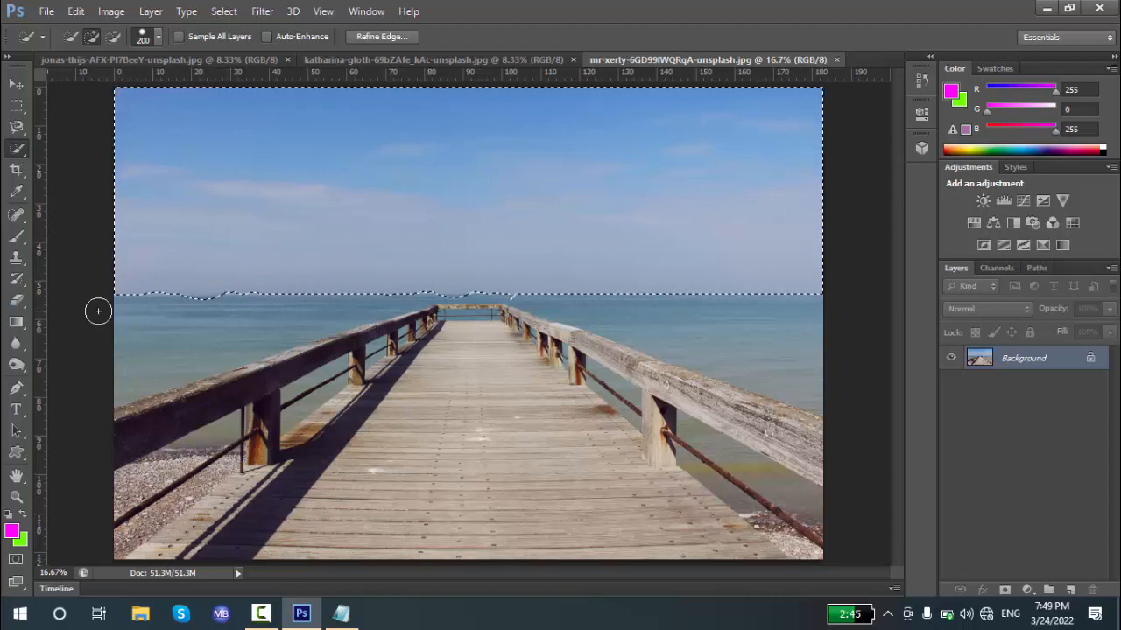
click(113, 35)
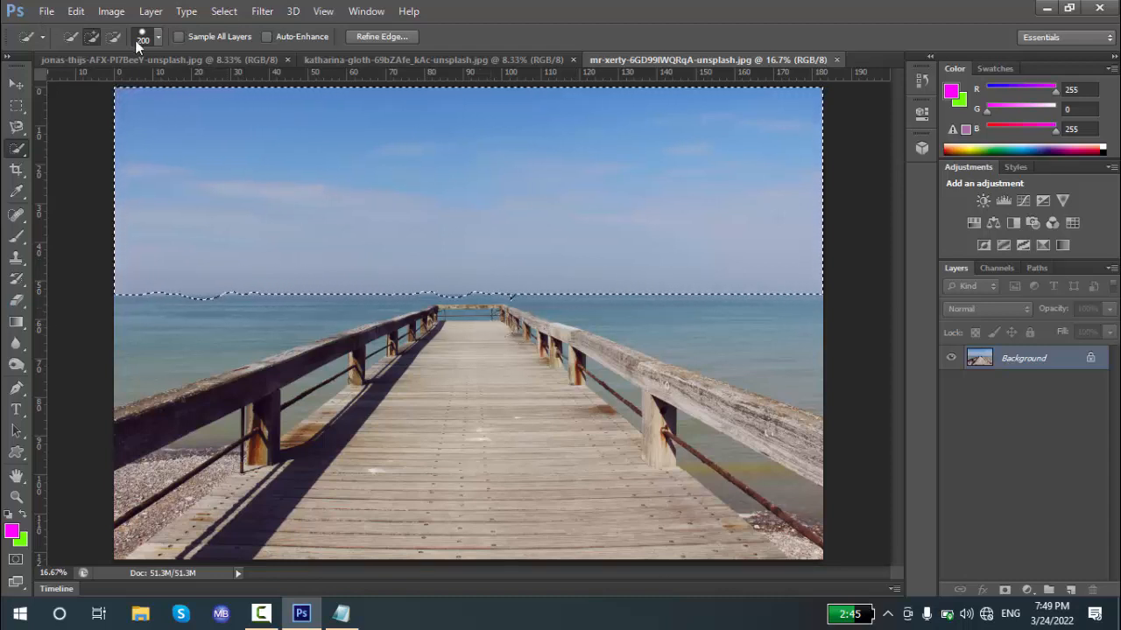
click(511, 341)
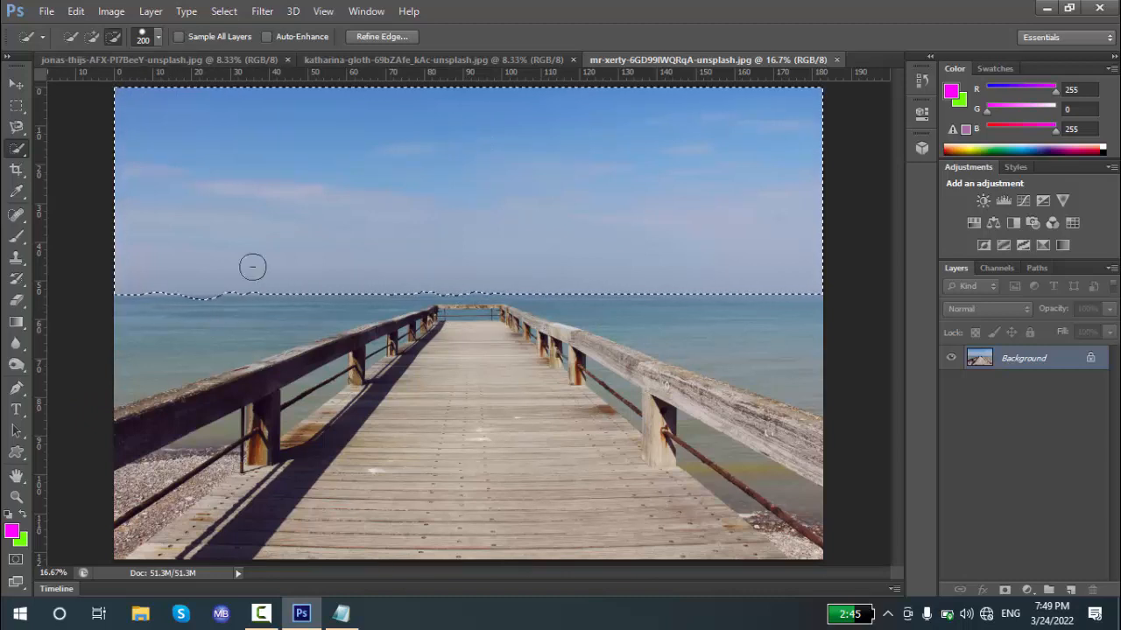
Convert the Background into the editable layer Layer 0 and delete the selected sky
double_click(1050, 361)
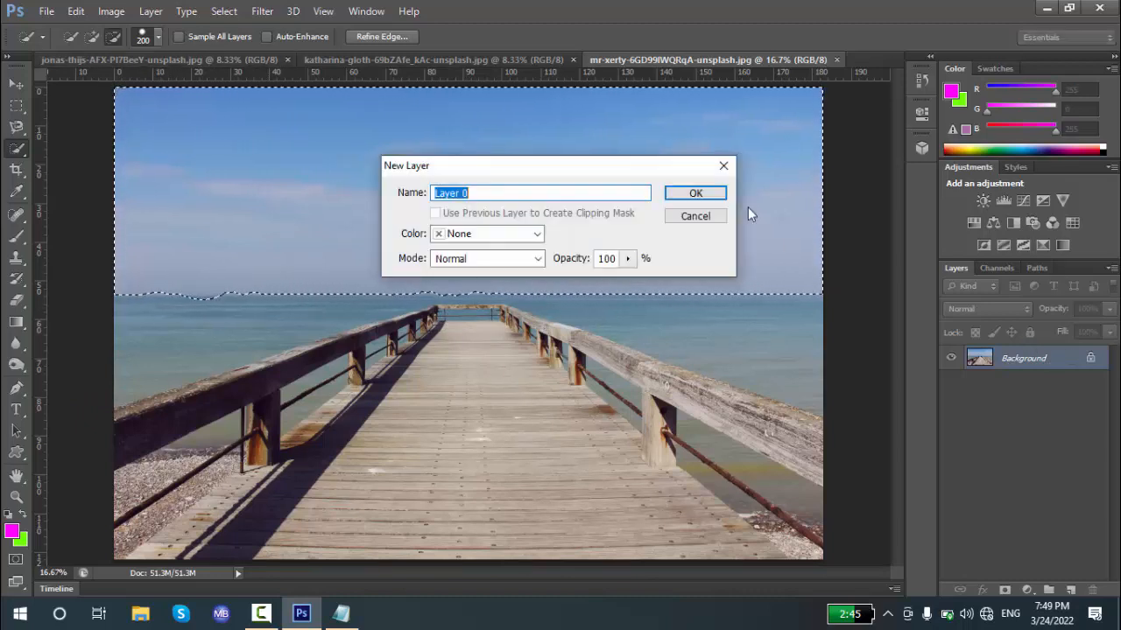
click(688, 193)
key(Delete)
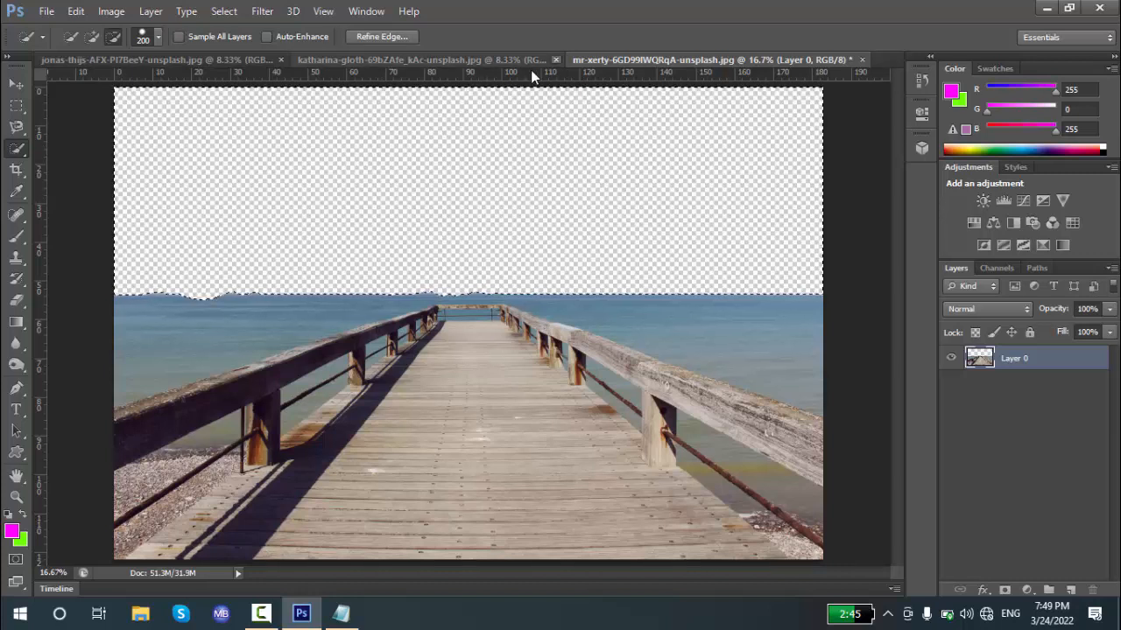
Close the unused rocky coast and beach boardwalk photos
click(463, 58)
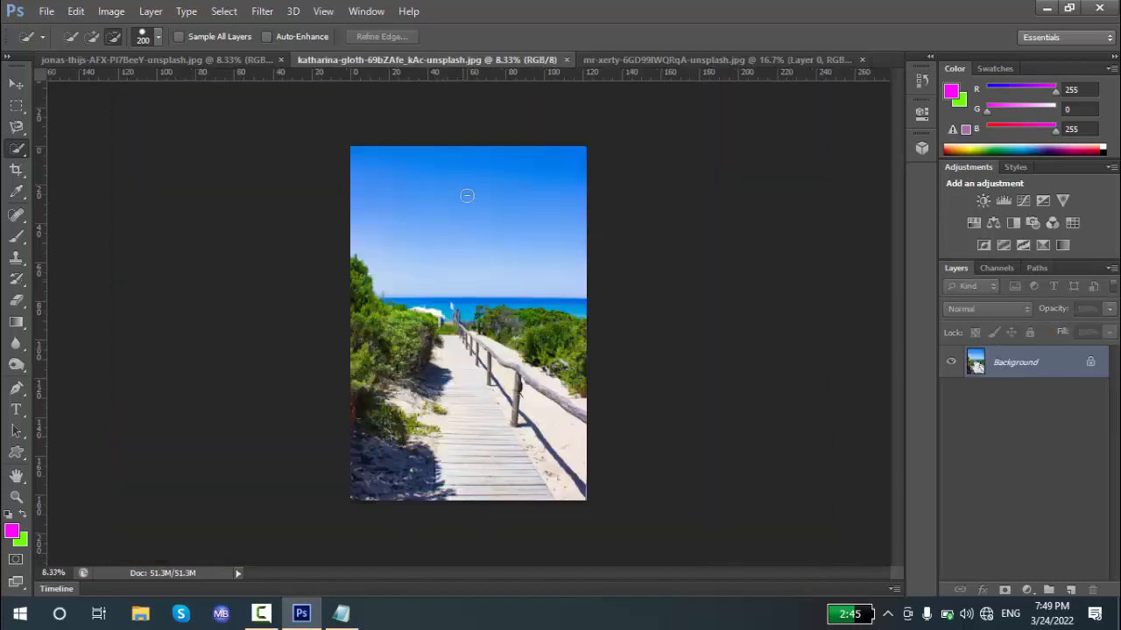
click(246, 69)
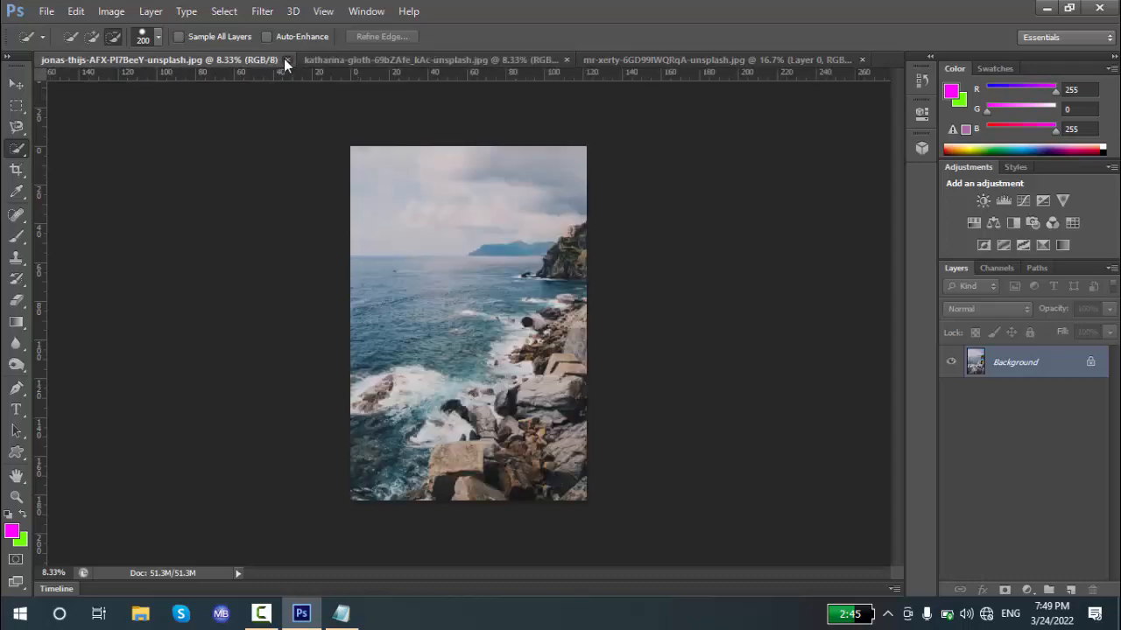
click(286, 60)
click(310, 59)
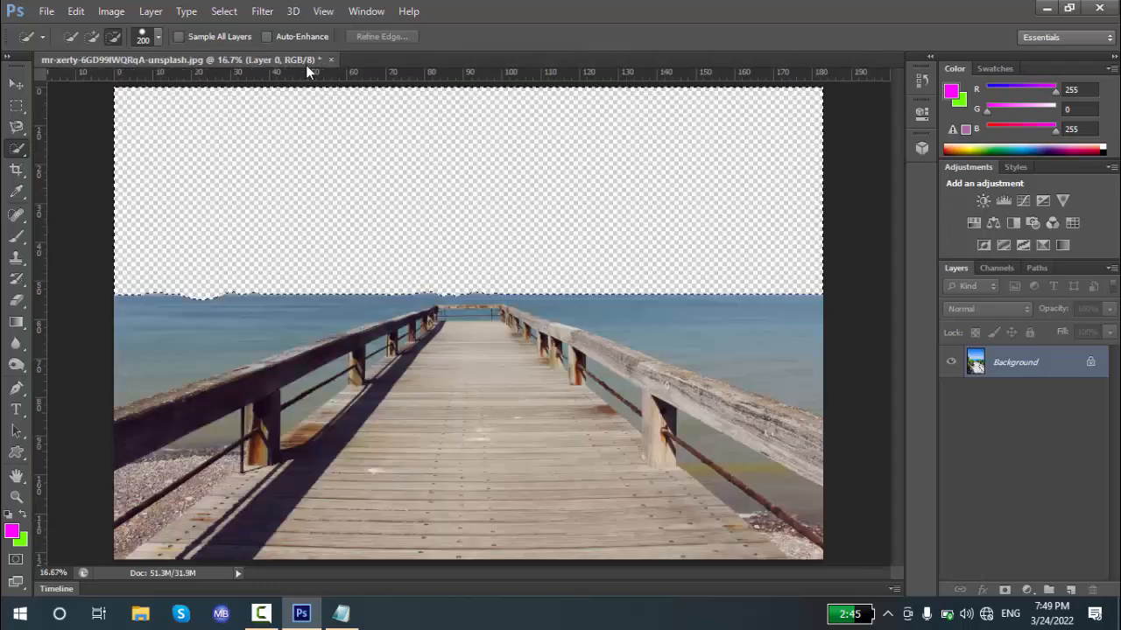
Open the sunset photo of the pebble beach from the Photoshop Pics folder
click(43, 12)
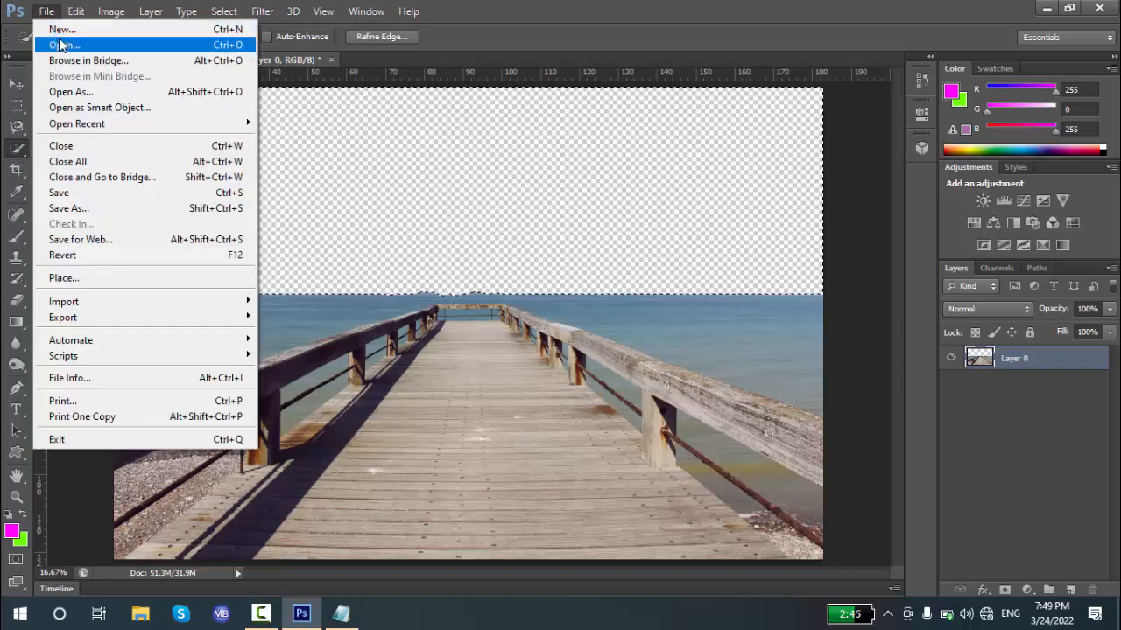
click(58, 43)
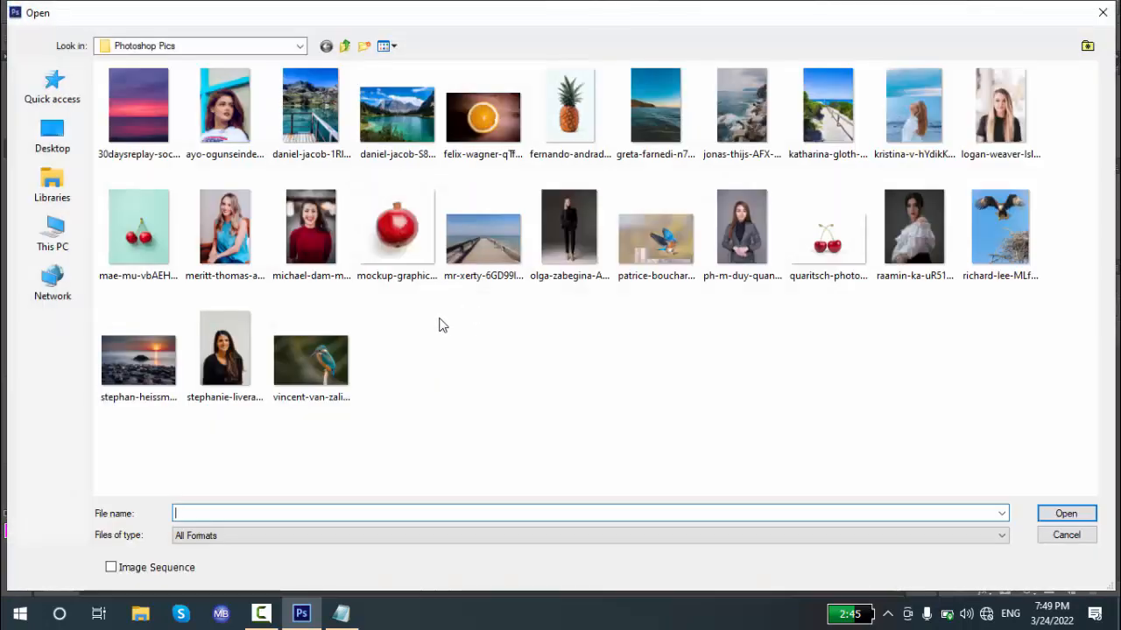
key(Escape)
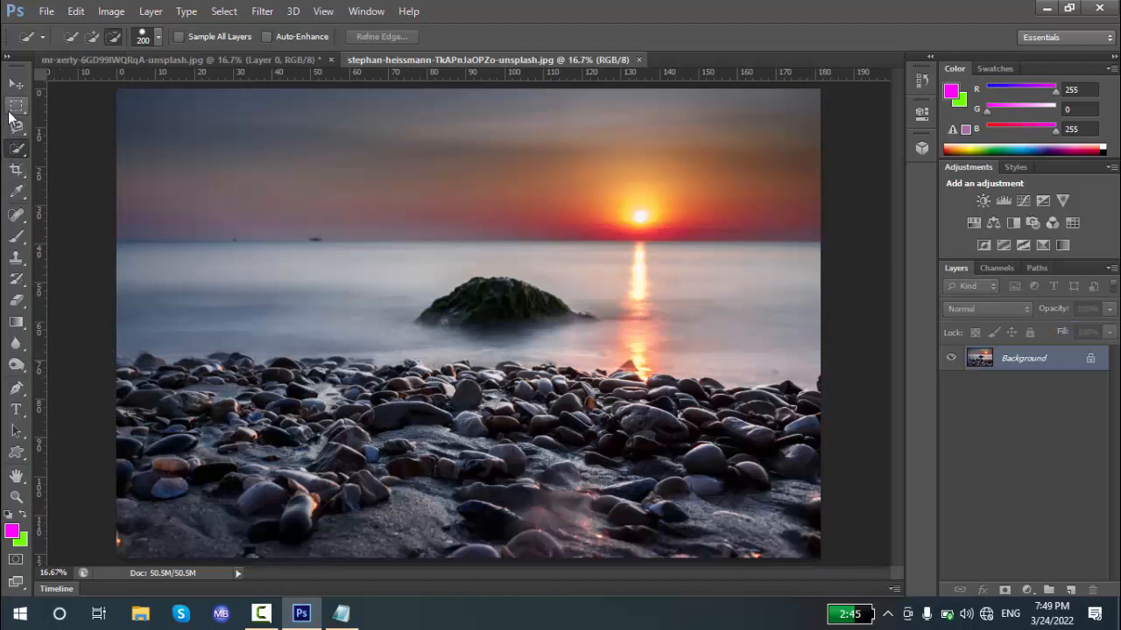
Select the sunset photo's sky down to the horizon with the Rectangular Marquee and move it into the pier photo
click(16, 105)
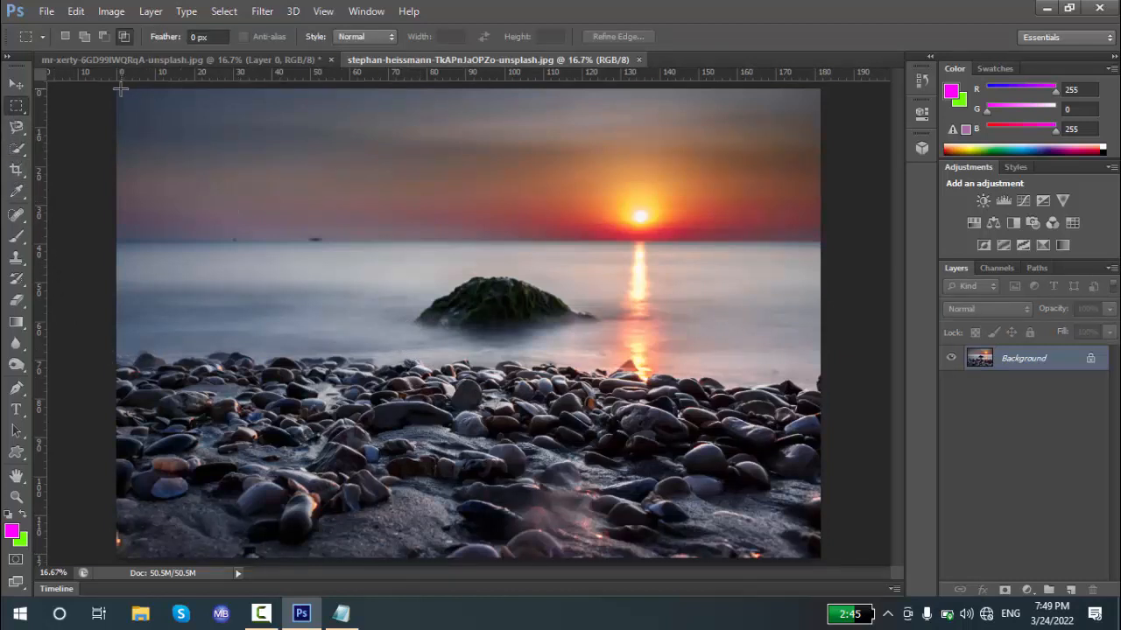
drag(117, 87, 827, 242)
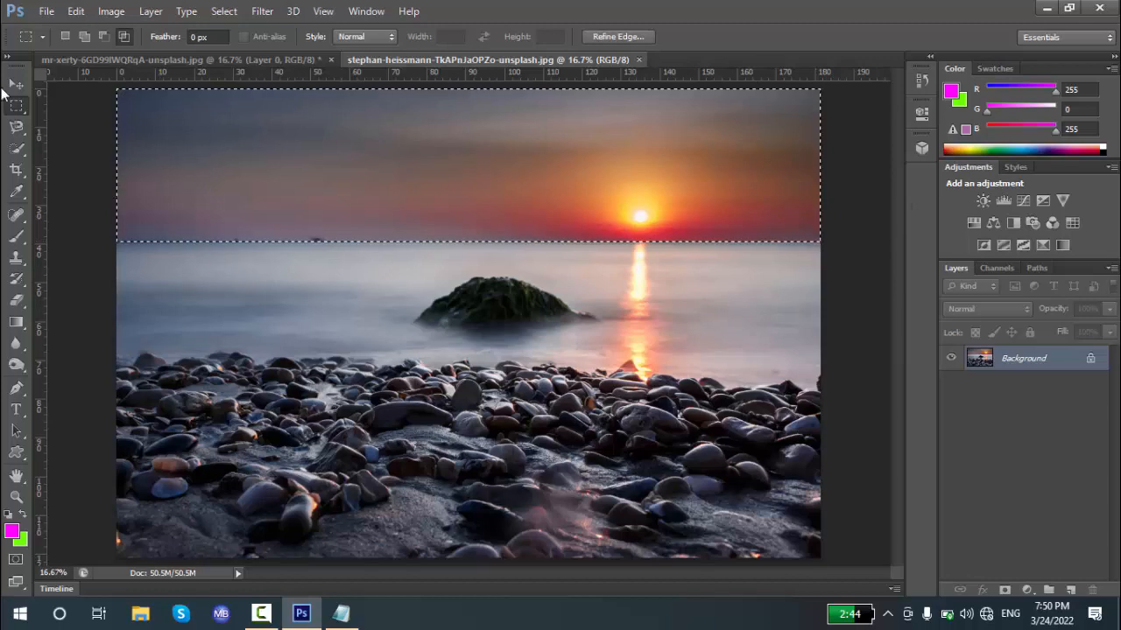
click(16, 85)
drag(334, 213, 311, 99)
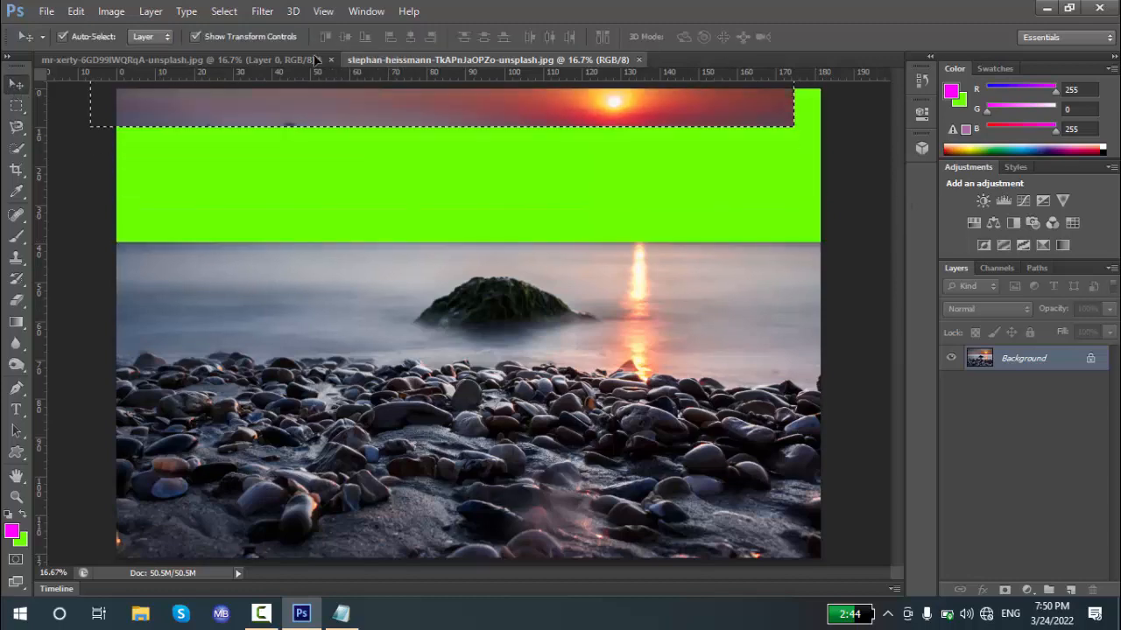
drag(308, 59, 389, 192)
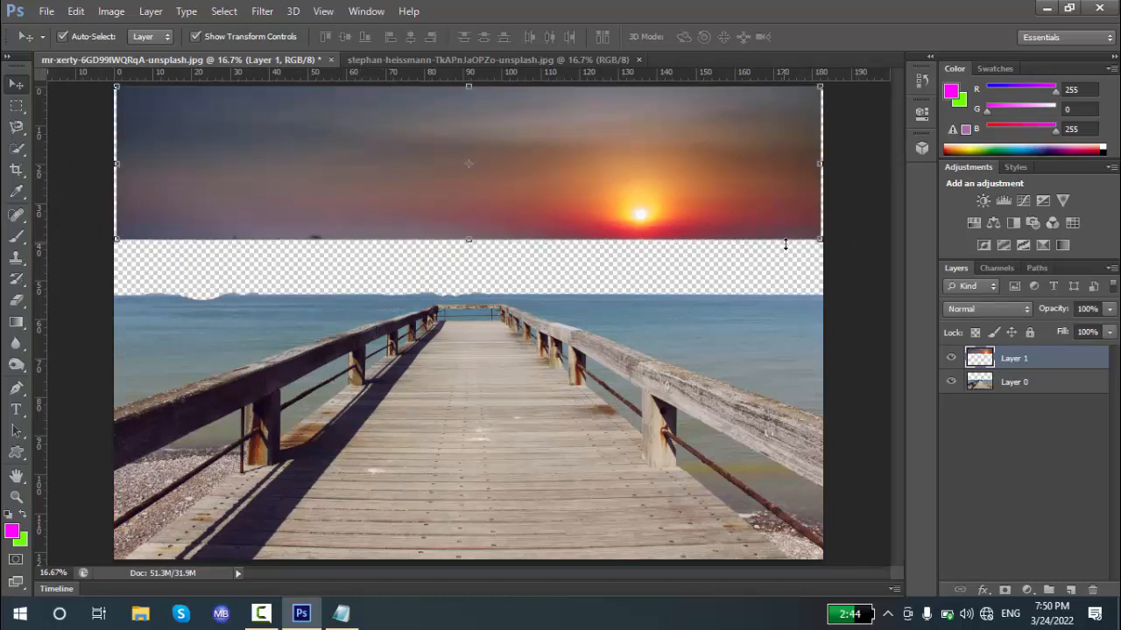
Enlarge the sunset sky from its centre to about 145% and lower it to meet the pier photo's horizon
click(816, 245)
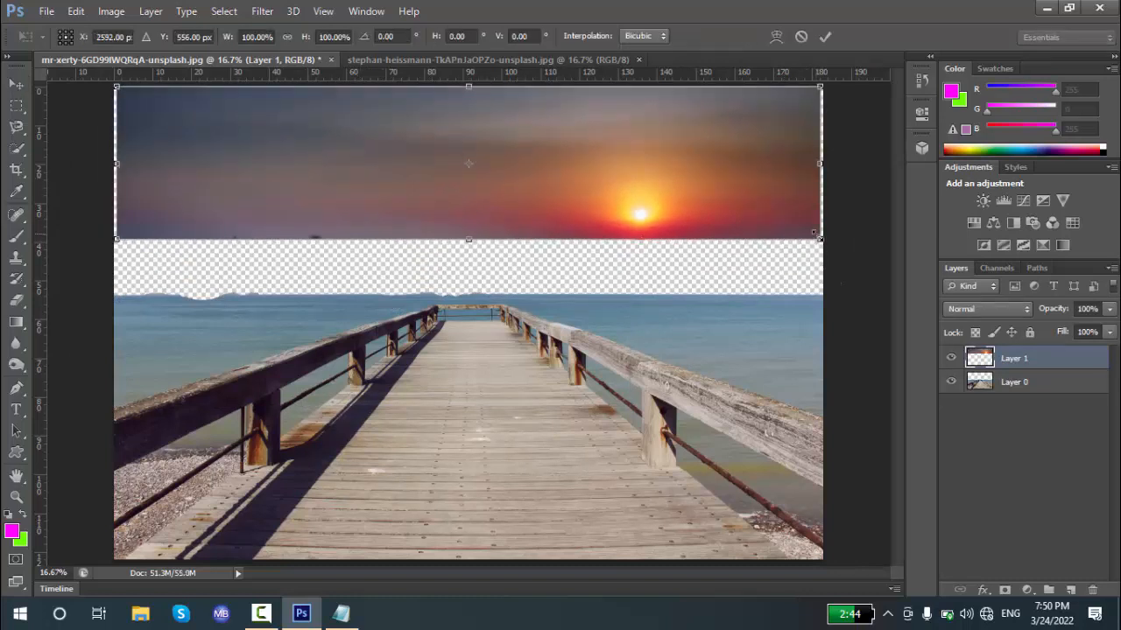
drag(863, 329, 1007, 433)
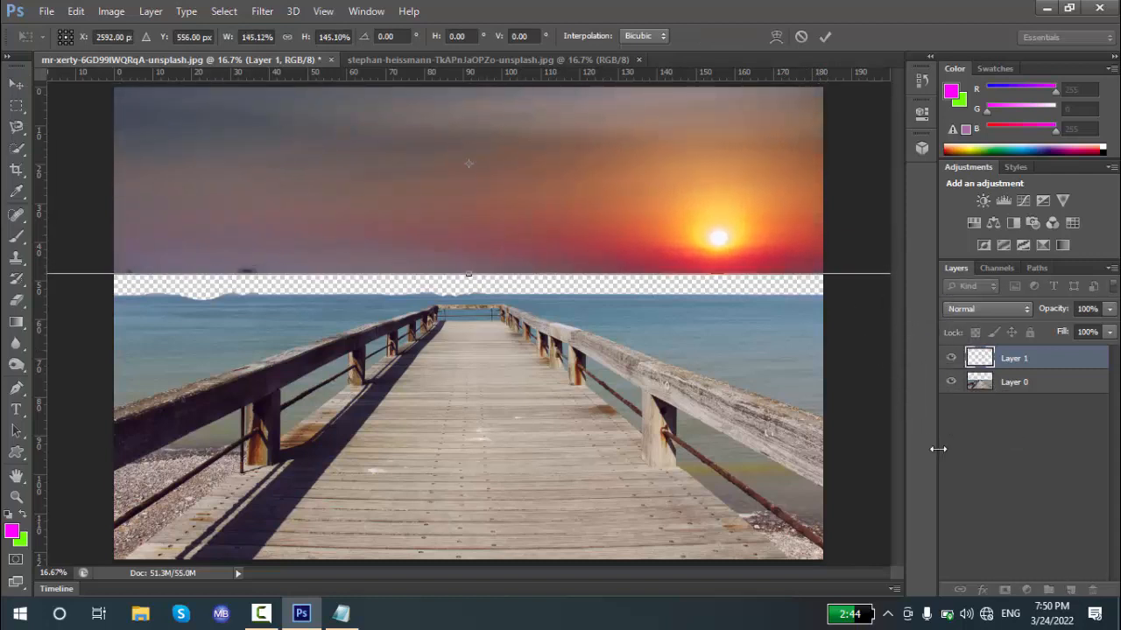
key(Return)
drag(581, 207, 570, 230)
click(828, 501)
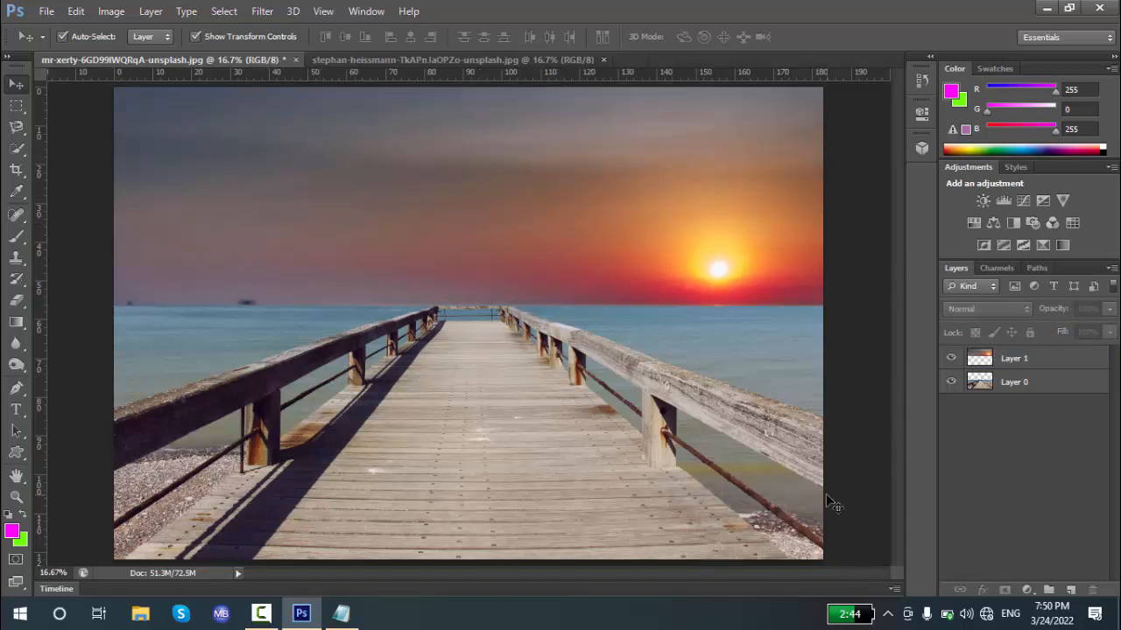
Lower the Layer 1 sky slightly more so it overlaps the far end of the pier, and deselect the layer
mouse_move(1011, 366)
mouse_down()
mouse_move(1010, 399)
mouse_move(1024, 355)
mouse_up()
click(1019, 454)
drag(453, 198, 451, 230)
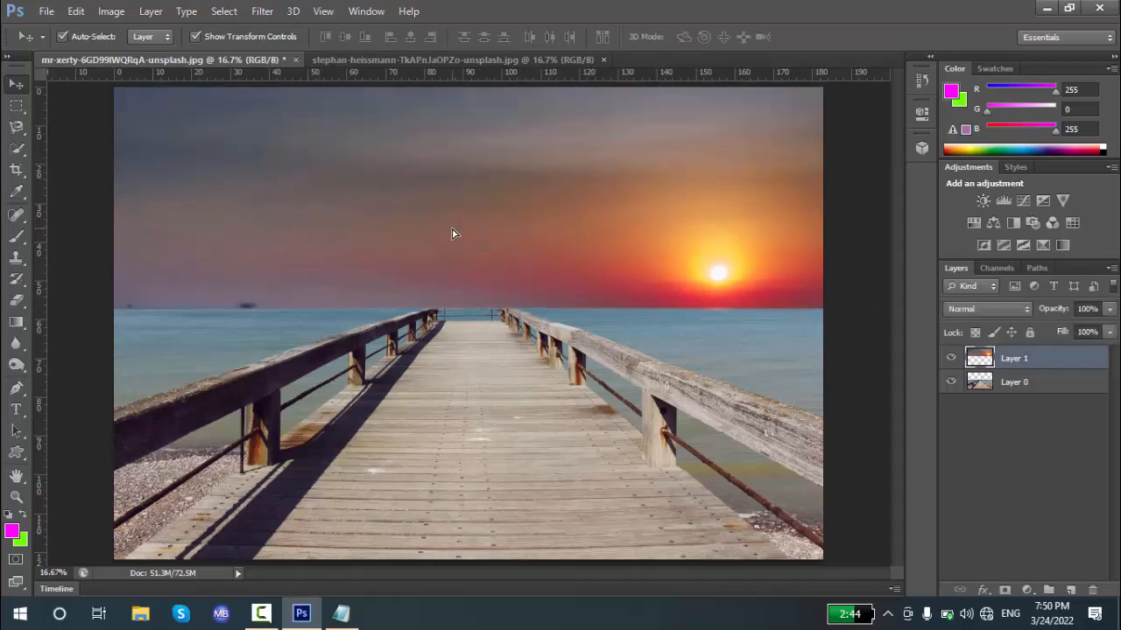
click(546, 415)
click(819, 146)
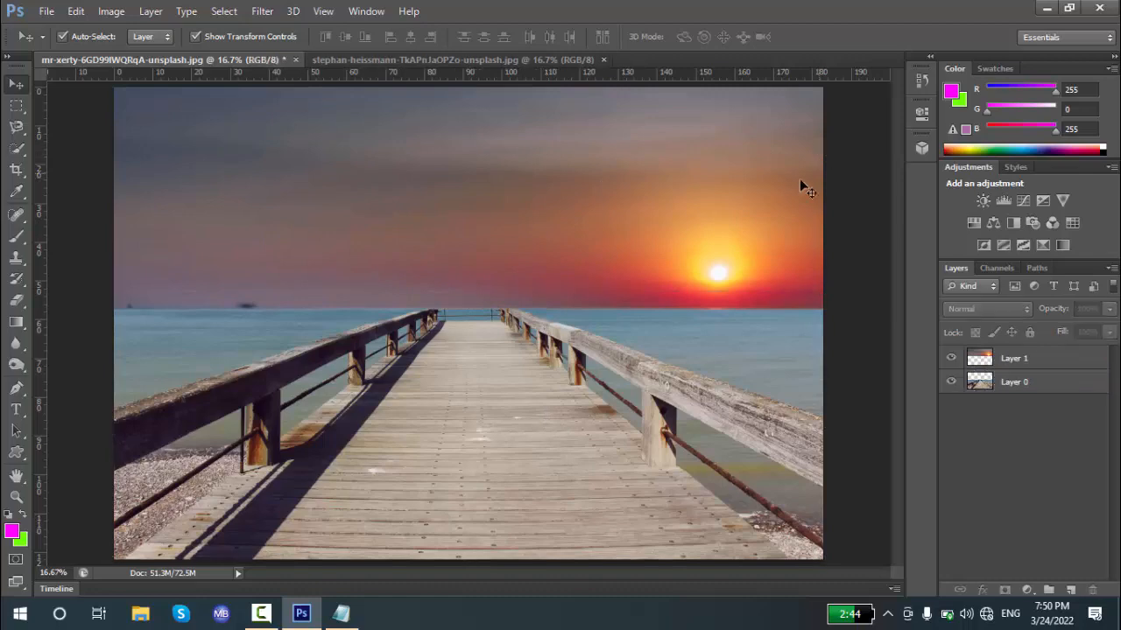
Close the sunset photo and open the full-length portrait of the woman in a black suit
click(411, 60)
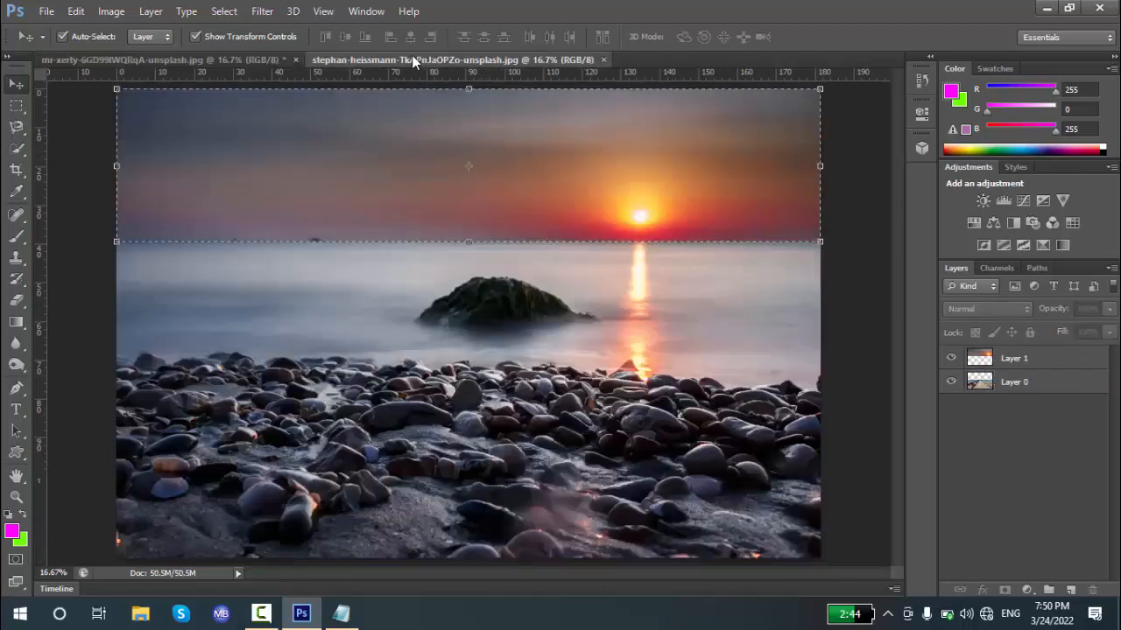
click(603, 59)
click(47, 10)
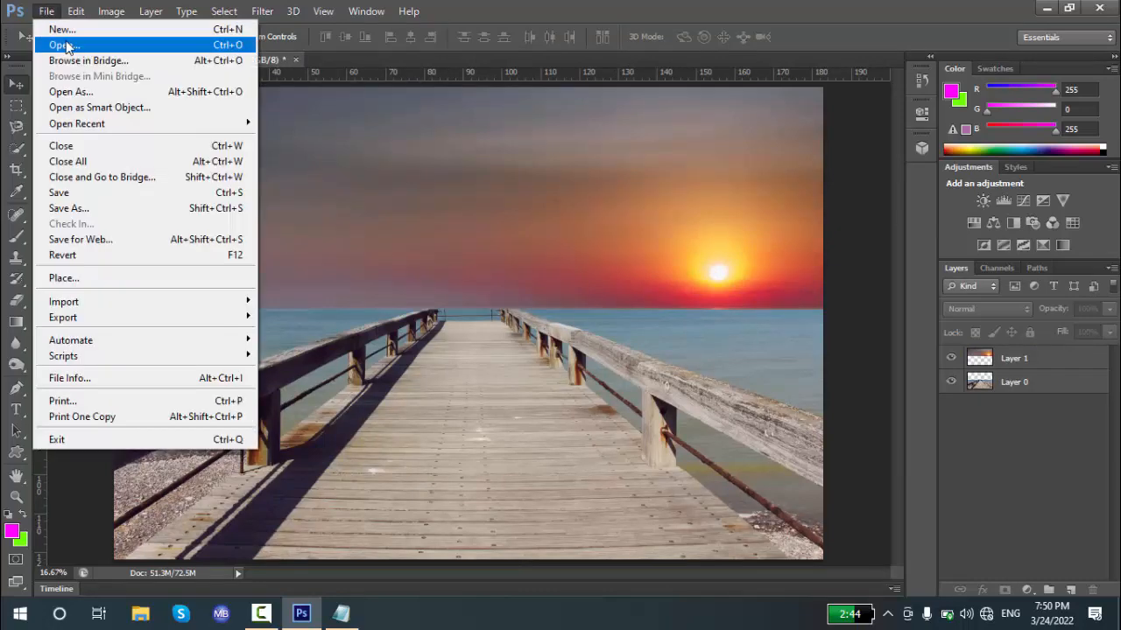
click(55, 42)
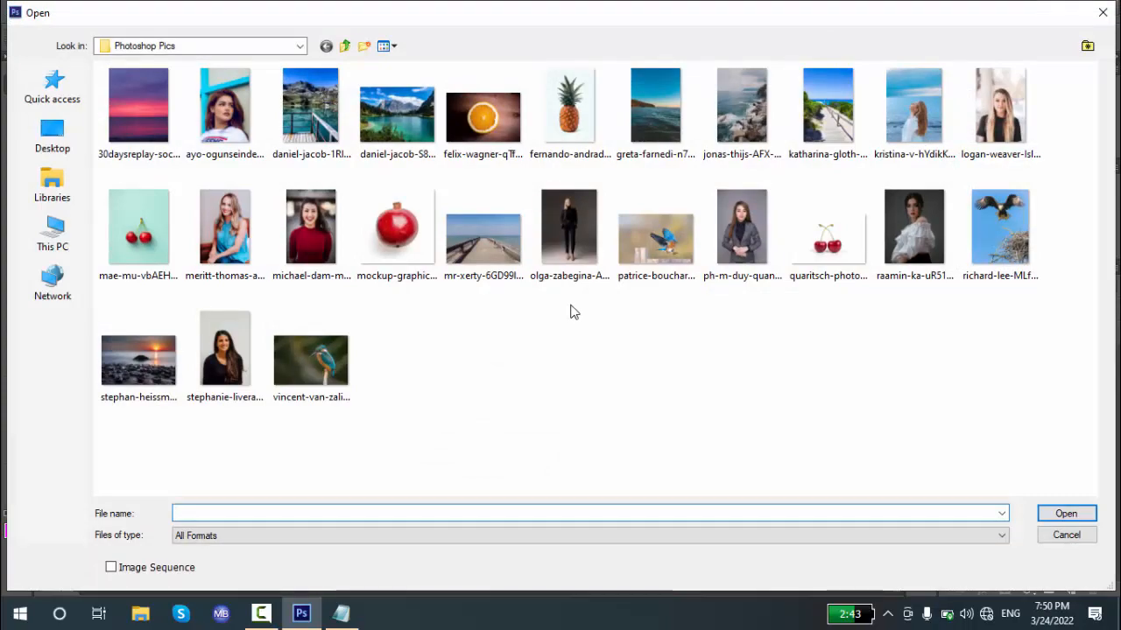
double_click(569, 228)
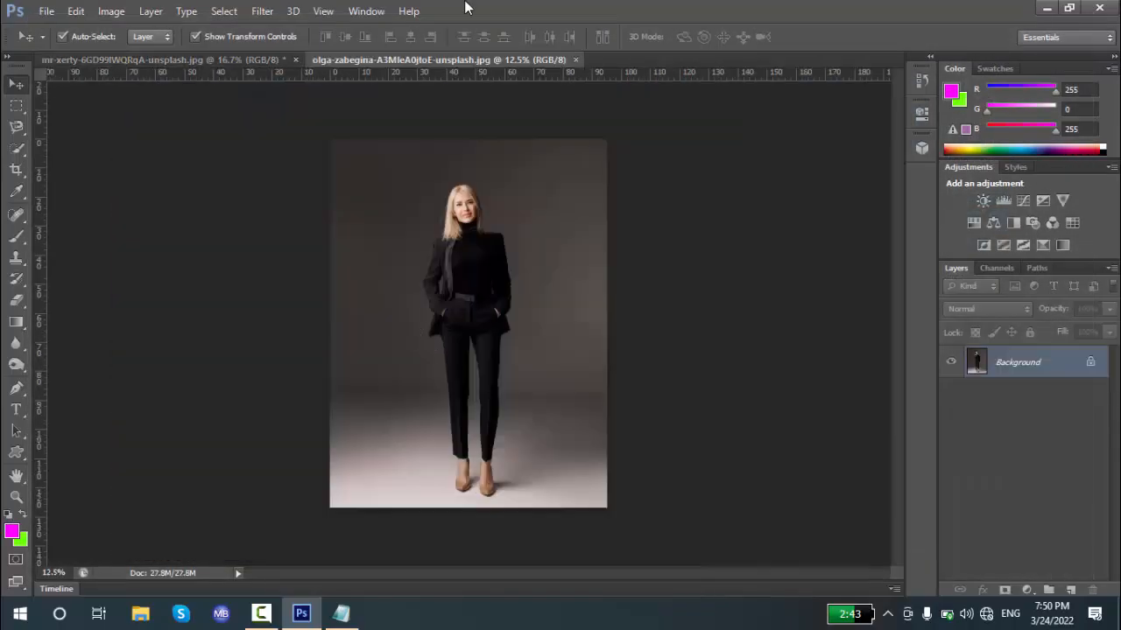
Select the woman's head and torso using Quick Selection in add mode with brush size 200
key(z)
click(471, 320)
click(470, 320)
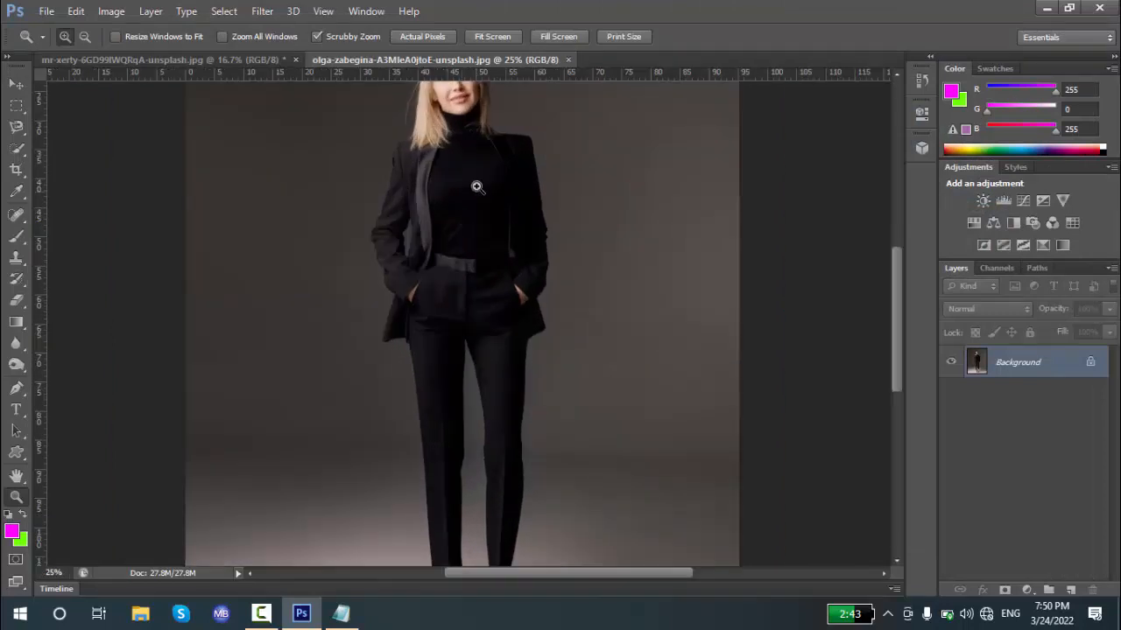
scroll(900, 287, up, 5)
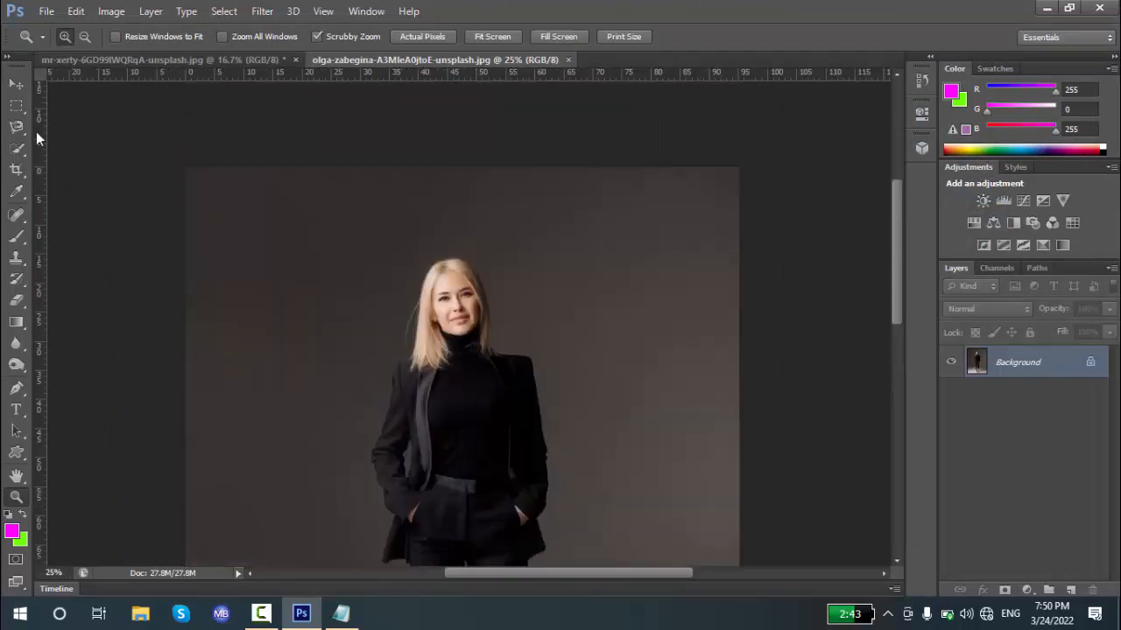
click(16, 127)
click(17, 149)
click(78, 147)
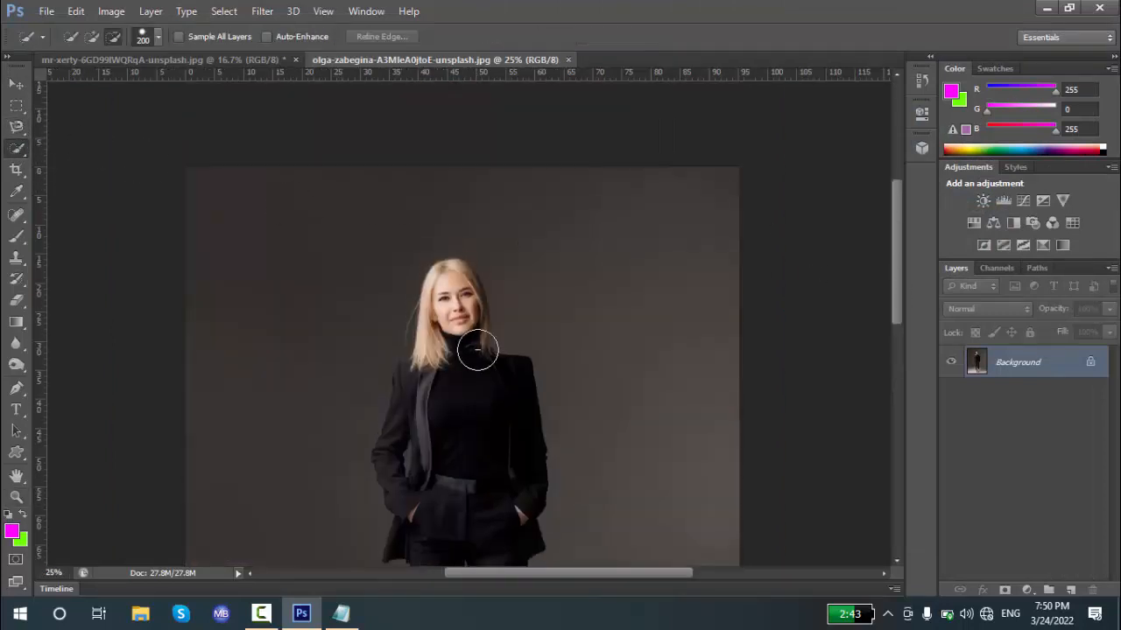
click(92, 37)
mouse_move(451, 288)
mouse_down()
mouse_move(450, 513)
mouse_move(462, 503)
mouse_up()
Add the rest of the jacket, trousers and feet to the selection, and subtract the gap between the legs using brush size 70
scroll(478, 446, down, 5)
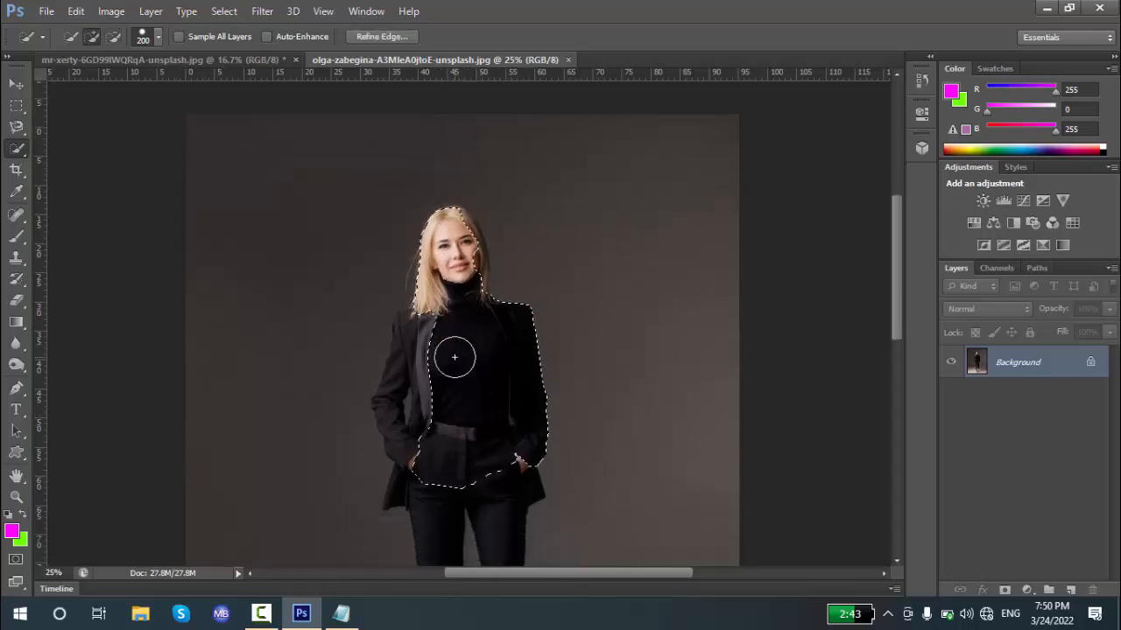
scroll(457, 318, down, 2)
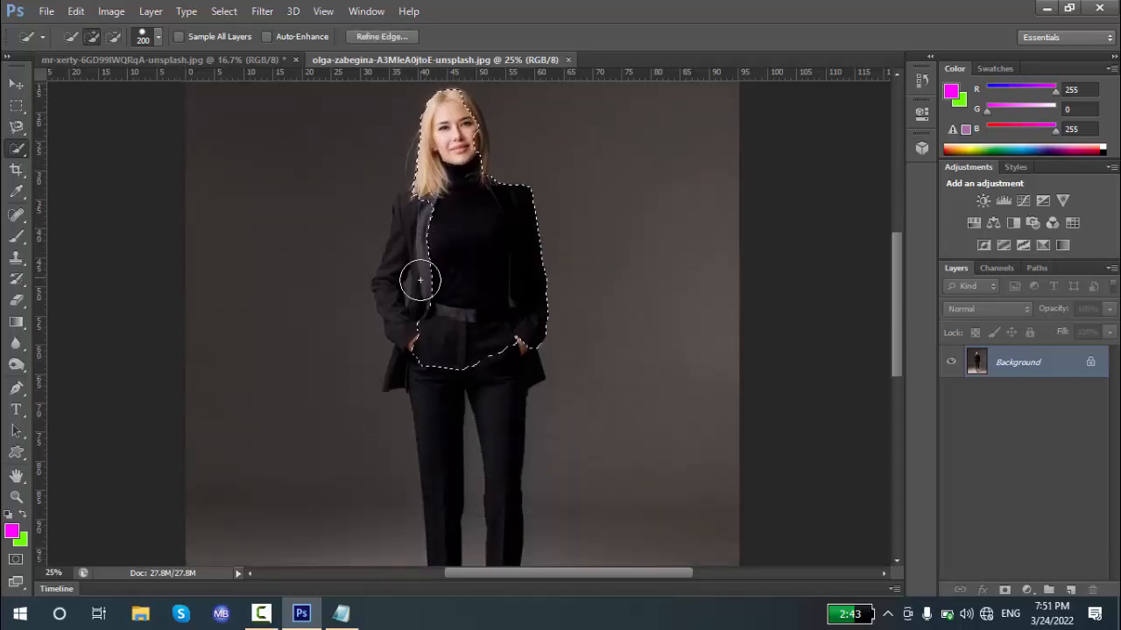
click(432, 327)
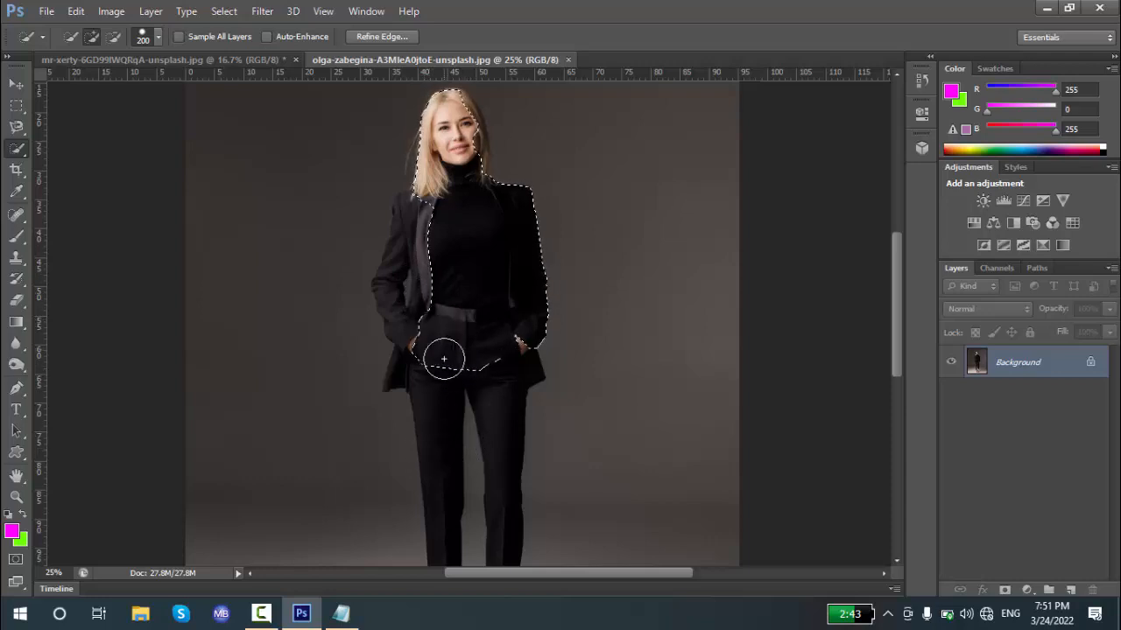
scroll(443, 346, down, 1)
click(429, 204)
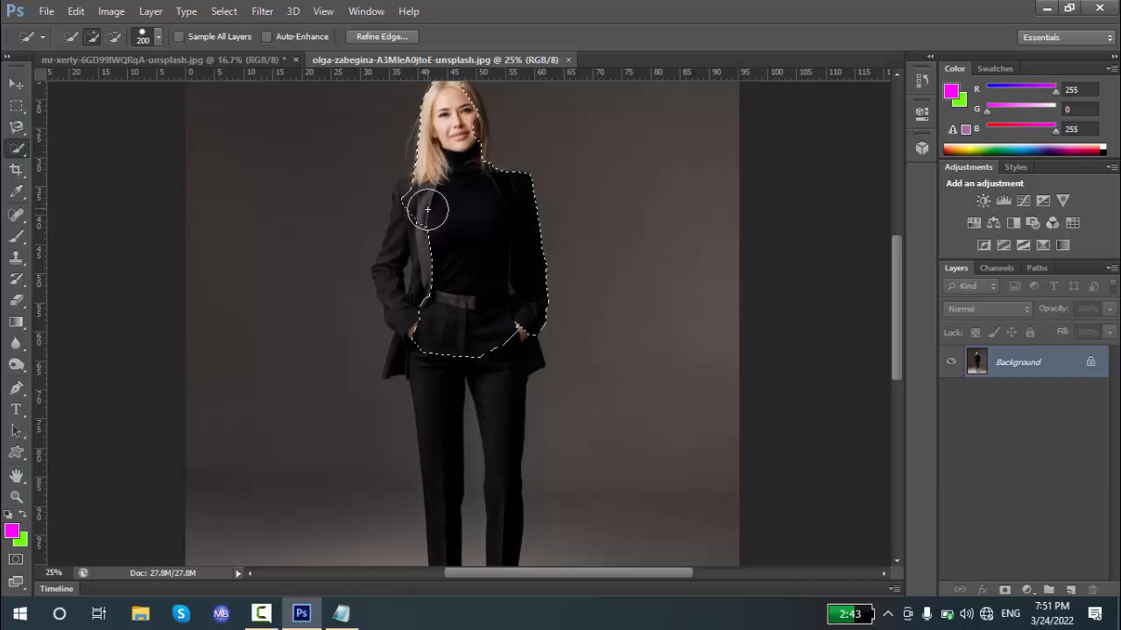
drag(427, 209, 429, 253)
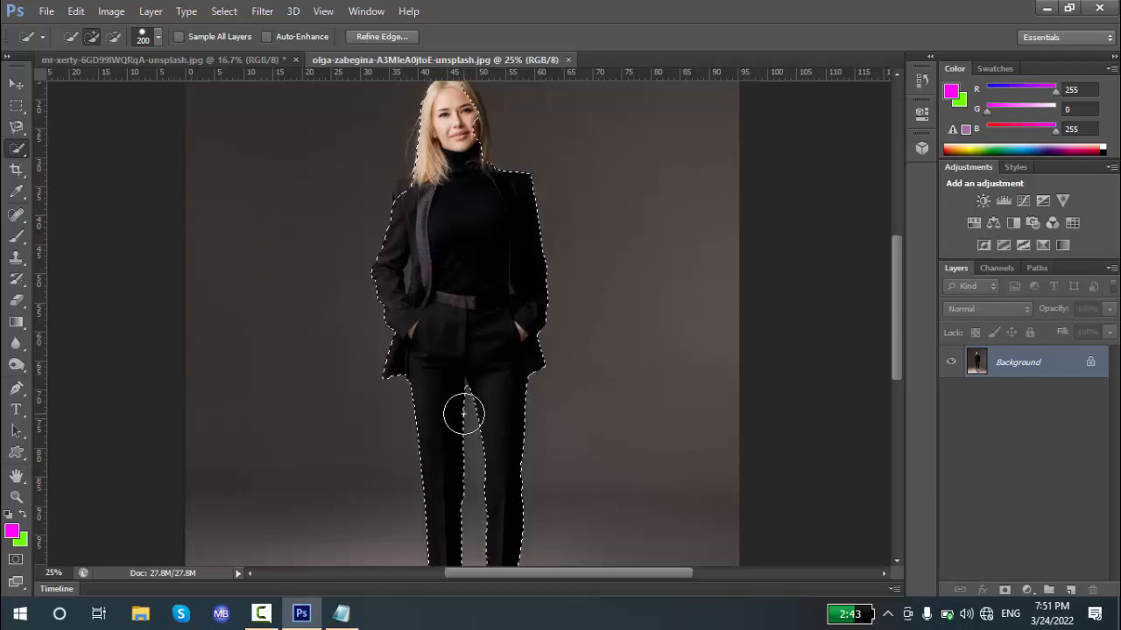
scroll(464, 414, down, 15)
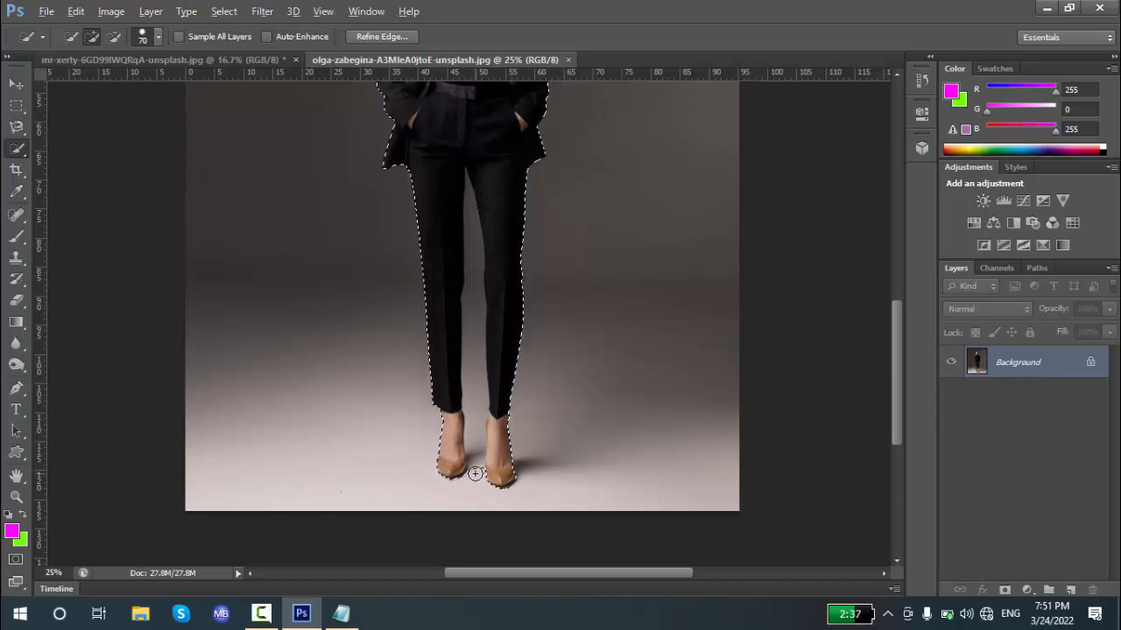
key(alt)
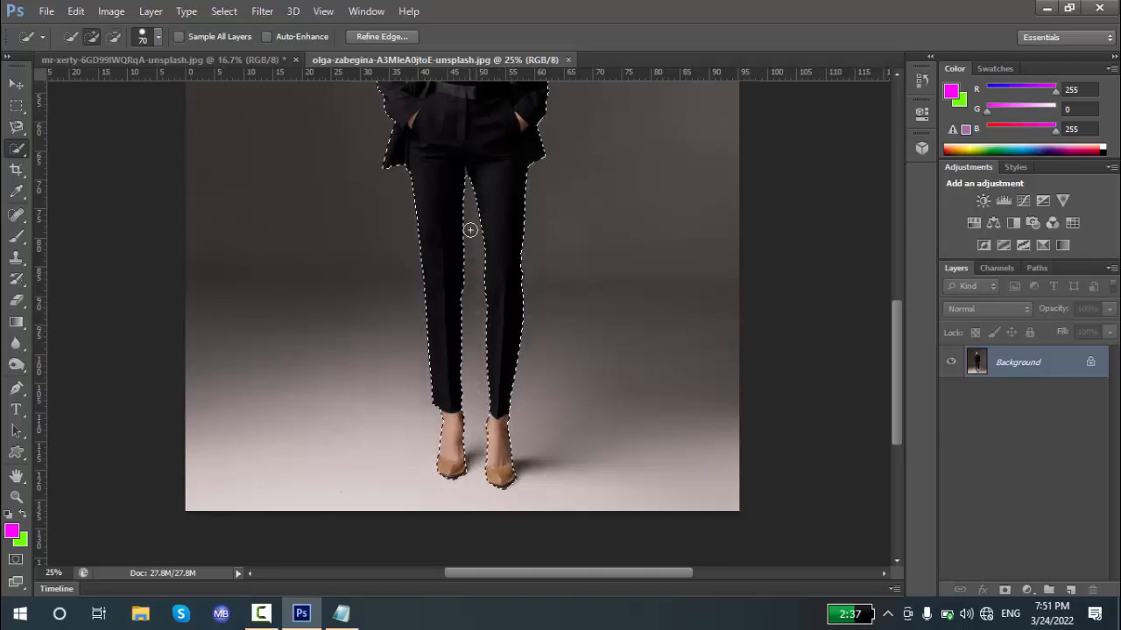
Subtract the narrow upper tip of the gap between the legs from the selection using Quick Selection with brush size 7
key(z)
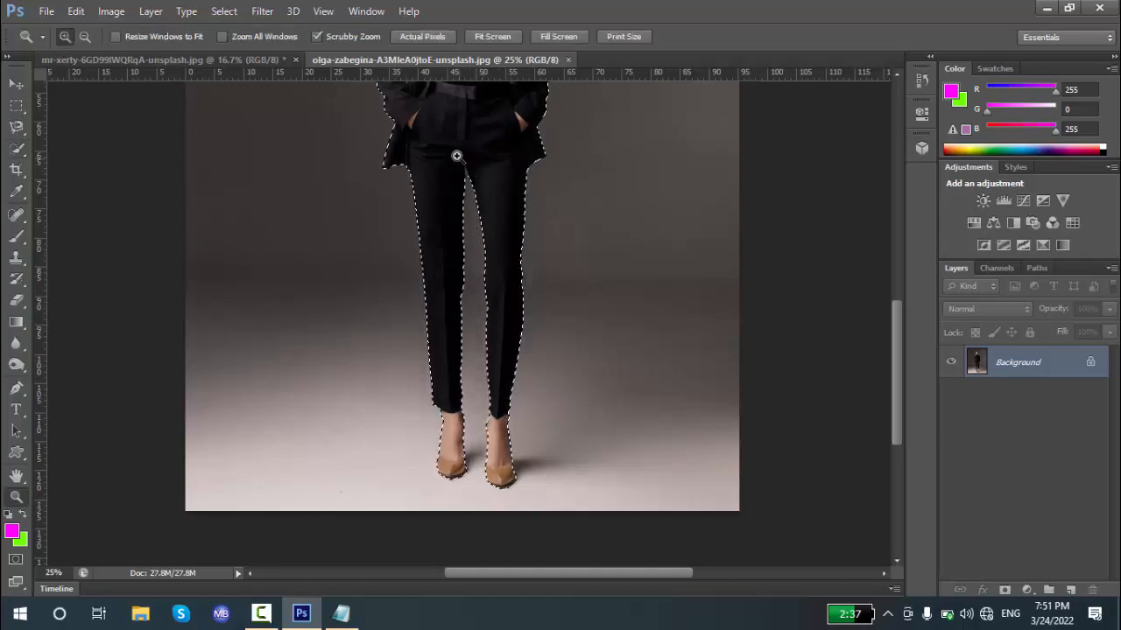
click(463, 172)
drag(464, 174, 487, 184)
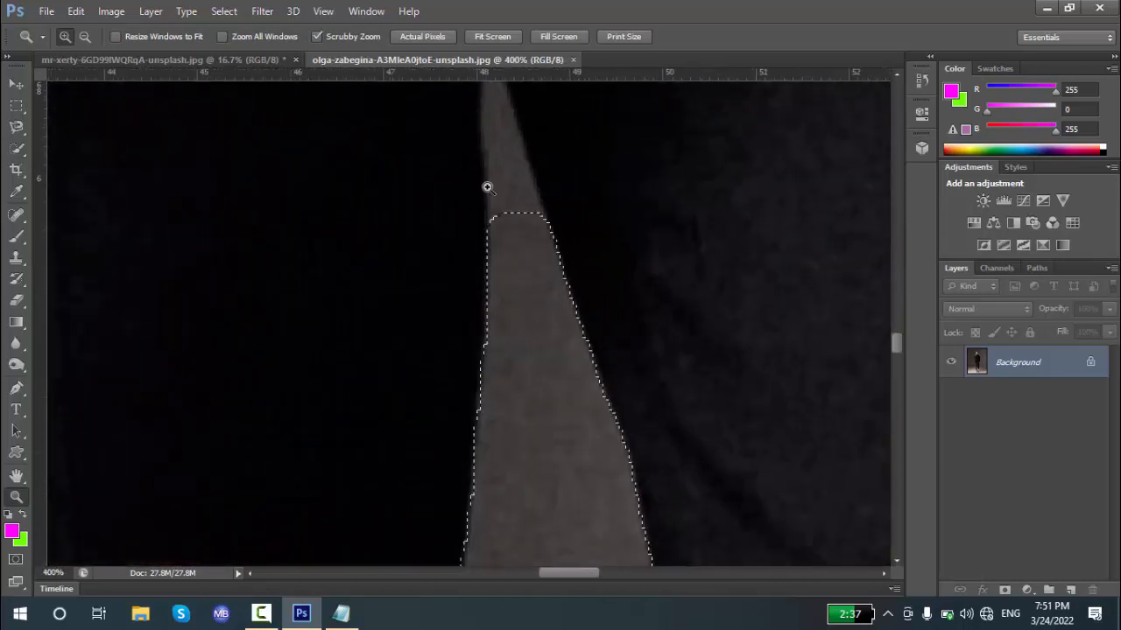
click(898, 75)
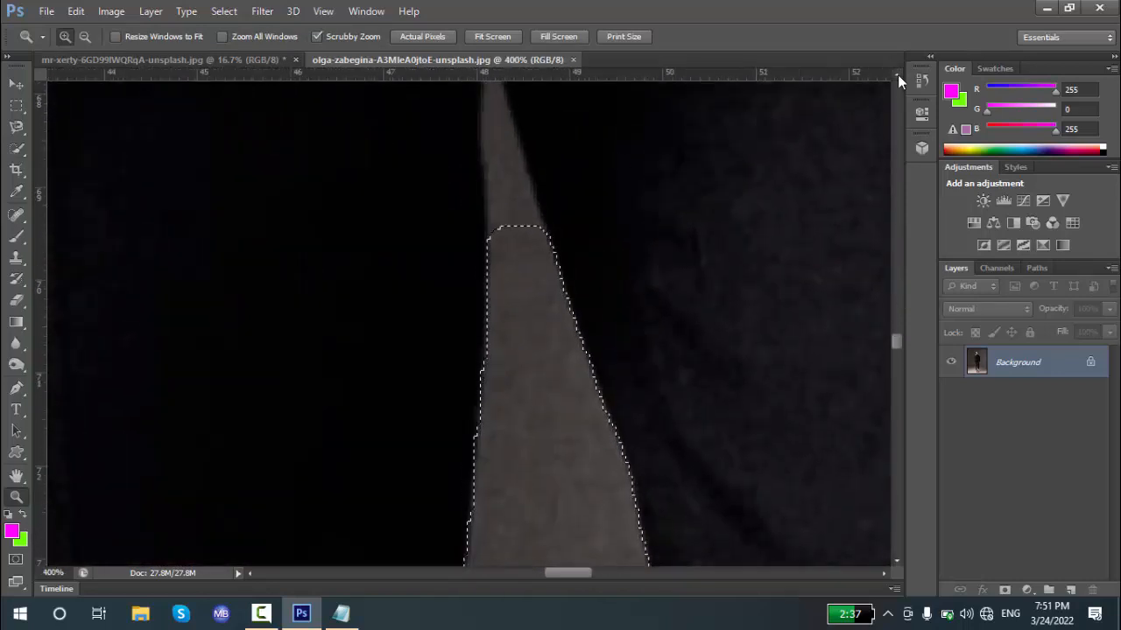
drag(898, 75, 898, 75)
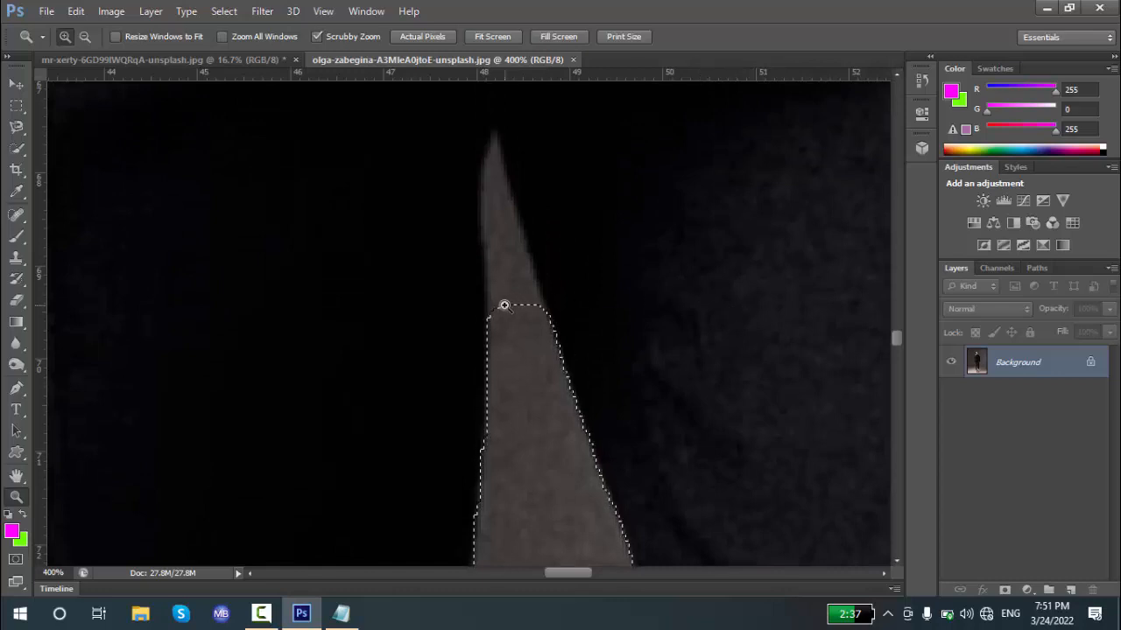
click(16, 191)
click(15, 148)
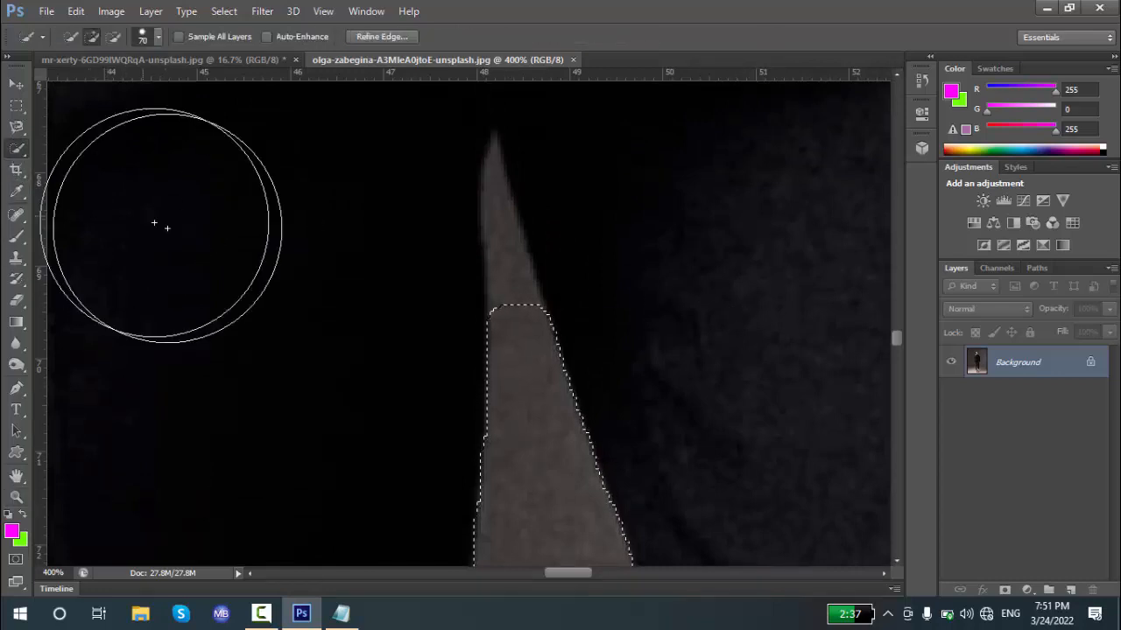
key(p)
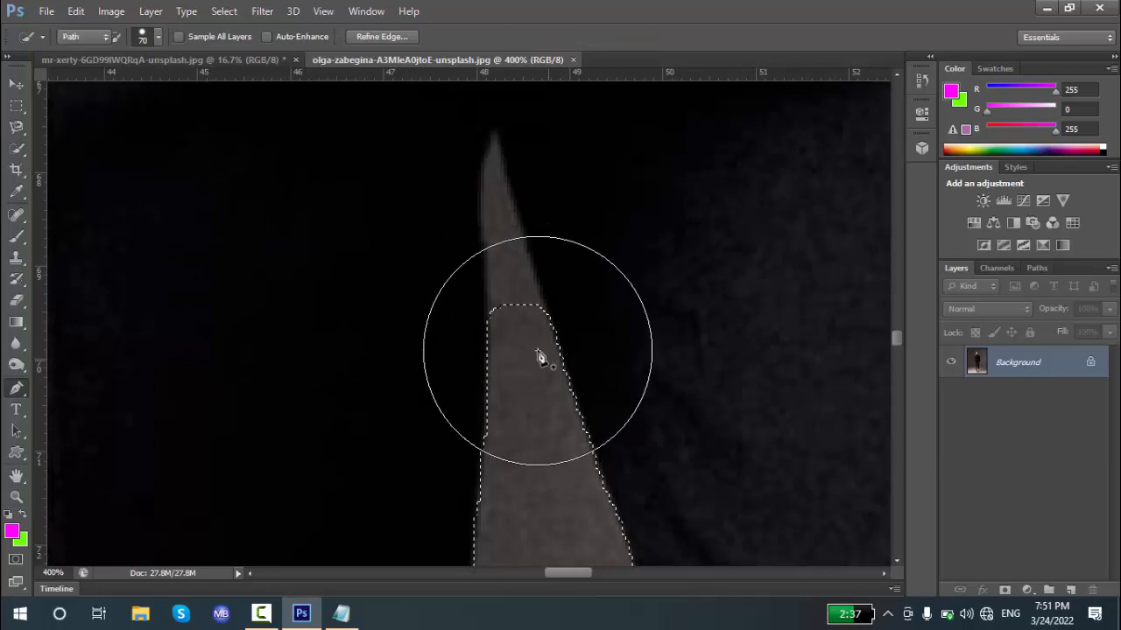
click(16, 148)
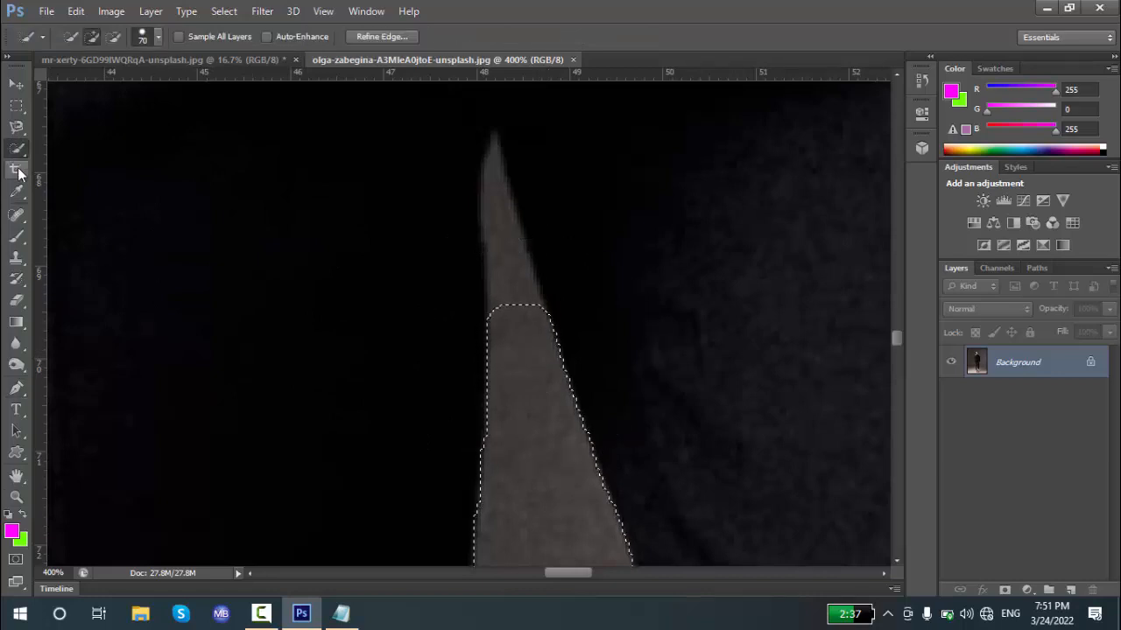
key(bracketleft)
key(bracketleft)
key(bracketleft)
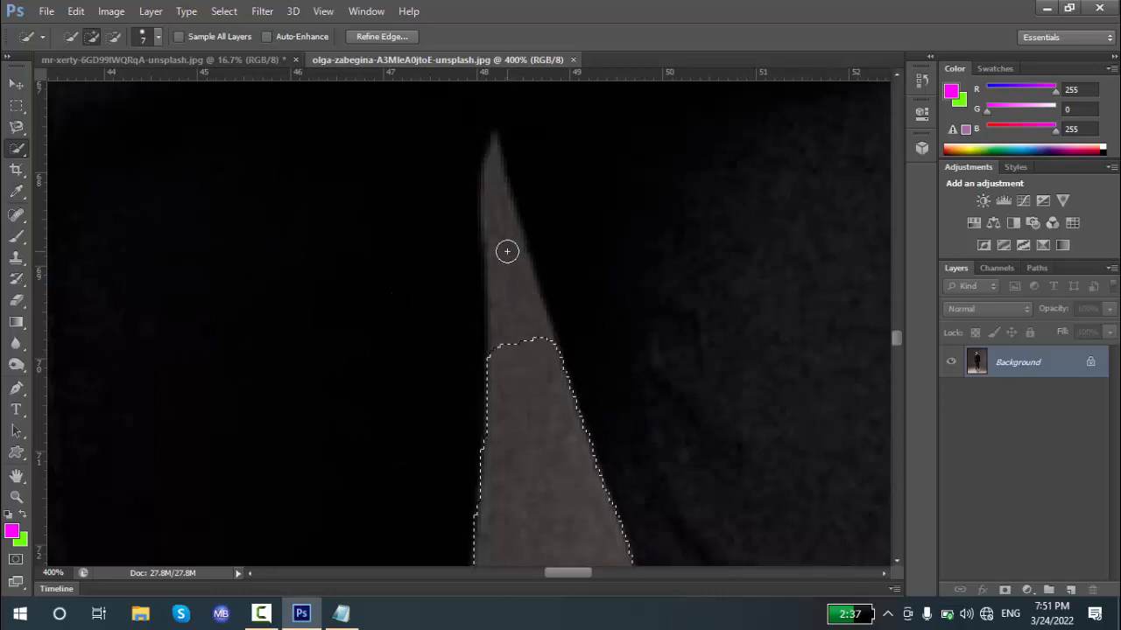
click(113, 35)
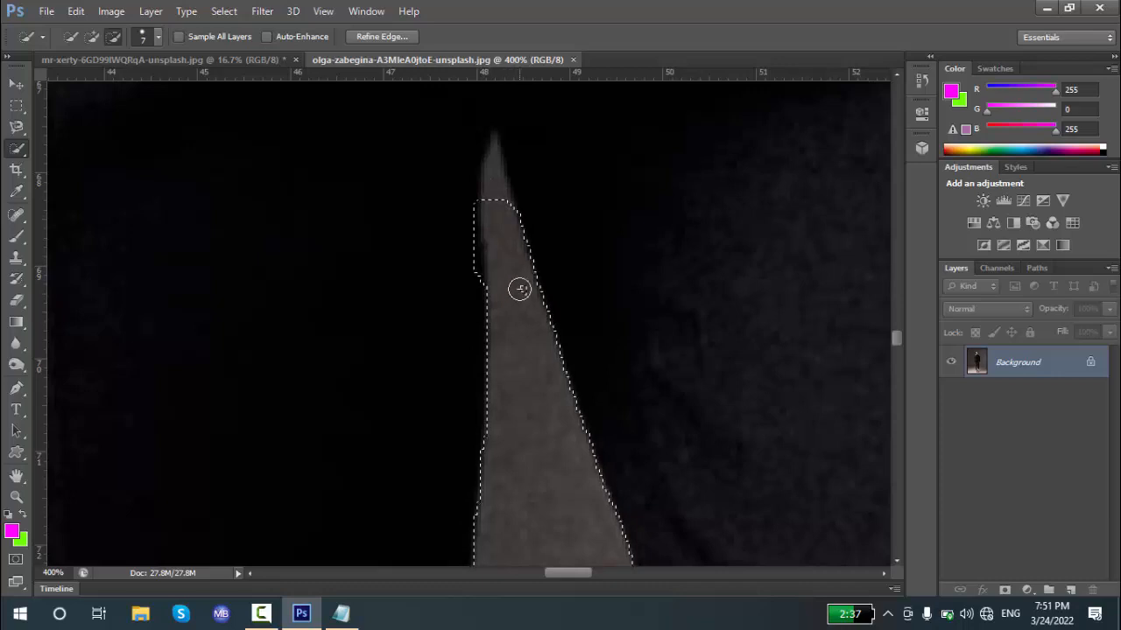
click(491, 165)
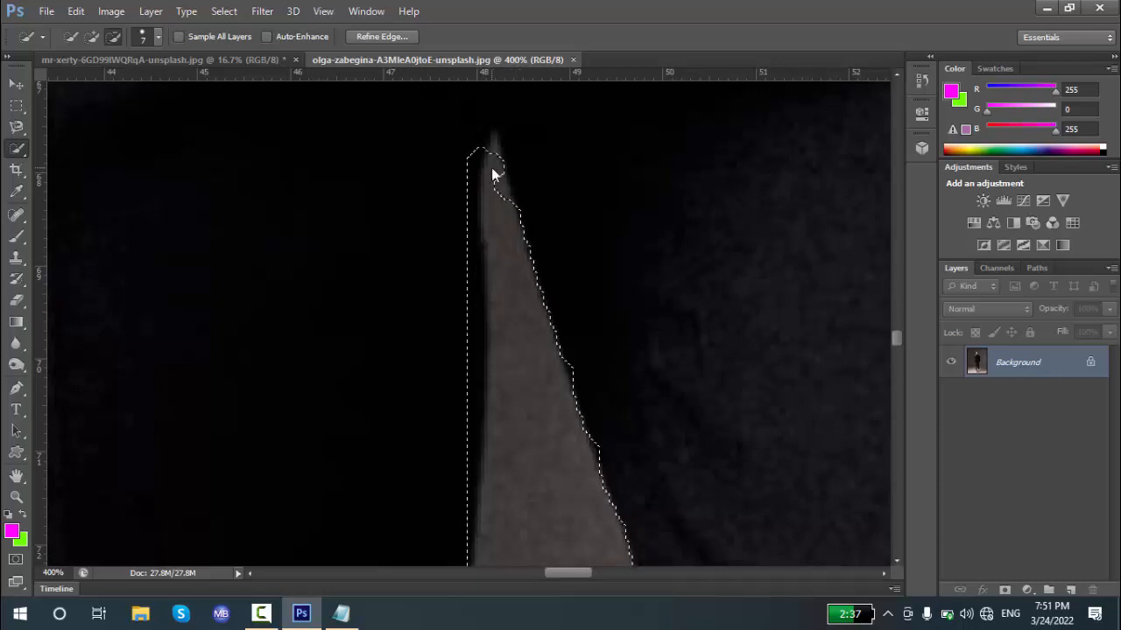
click(491, 150)
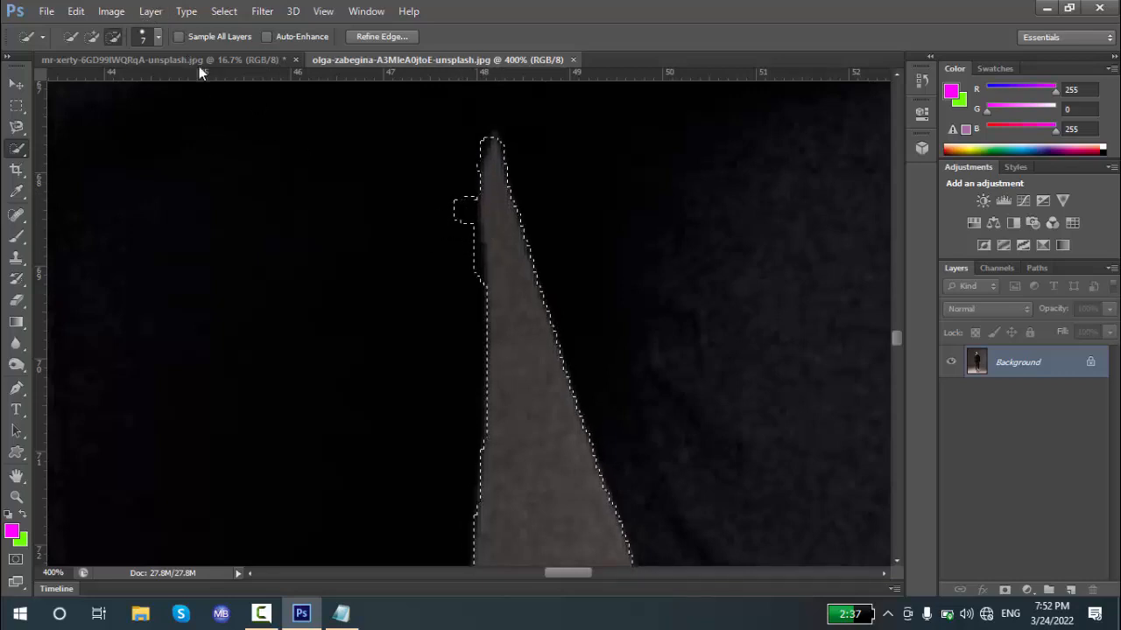
Add the wrongly subtracted trouser edge beside the top of the leg gap back to the selection in add mode
click(92, 36)
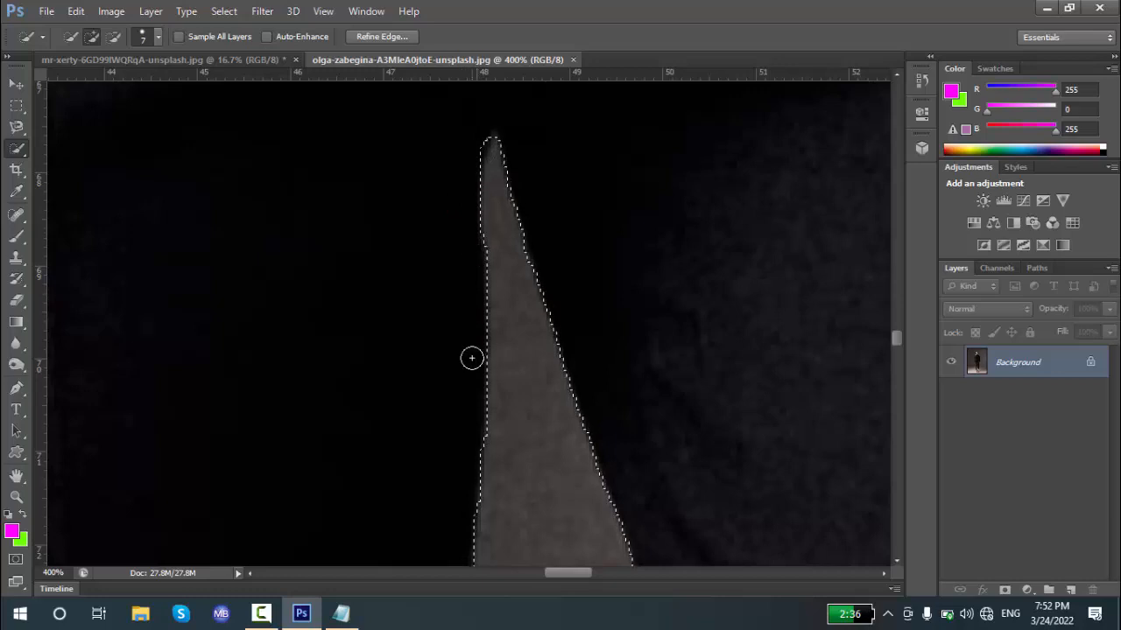
scroll(471, 357, down, 10)
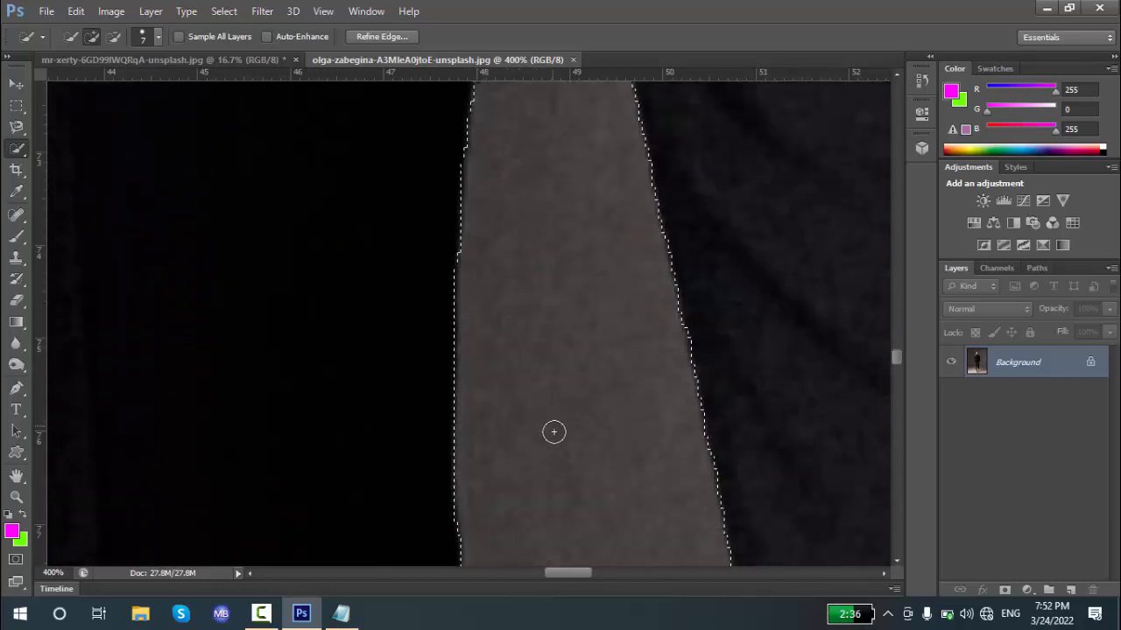
scroll(554, 430, down, 5)
Add the missing jacket shoulder and the hair beside the face to the selection using Quick Selection with brush size 60
key(z)
right_click(538, 412)
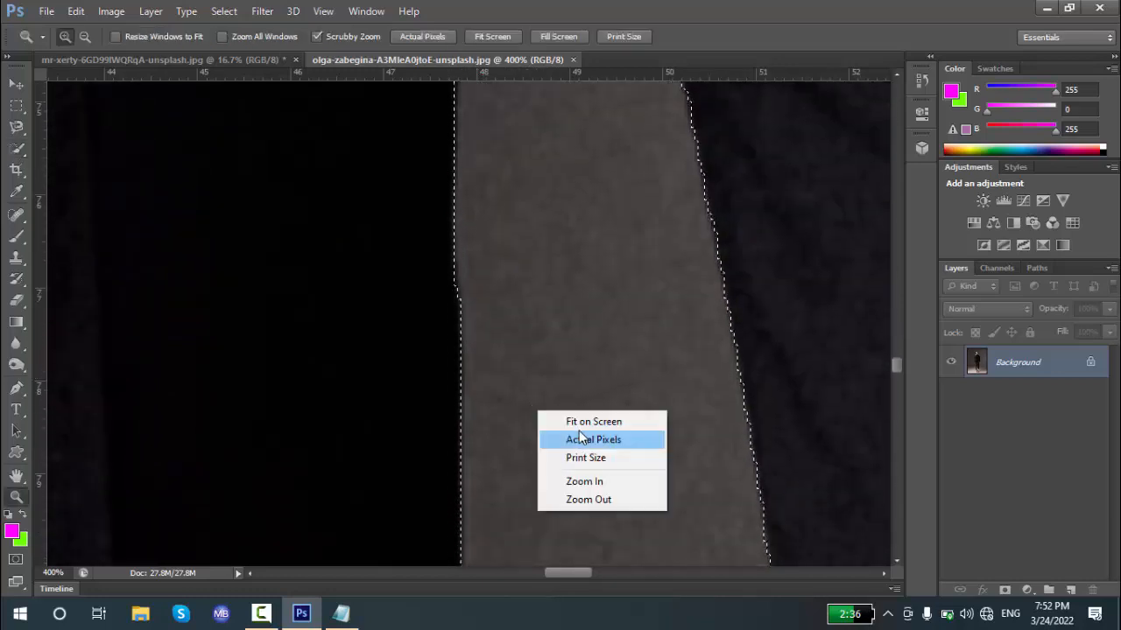
click(543, 421)
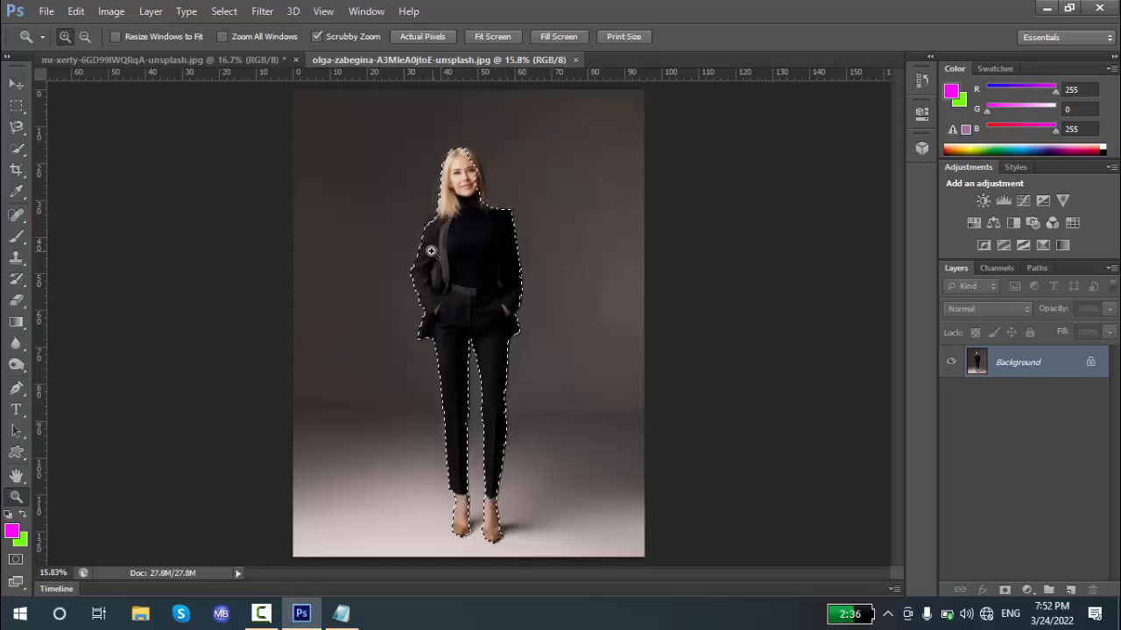
drag(411, 209, 519, 287)
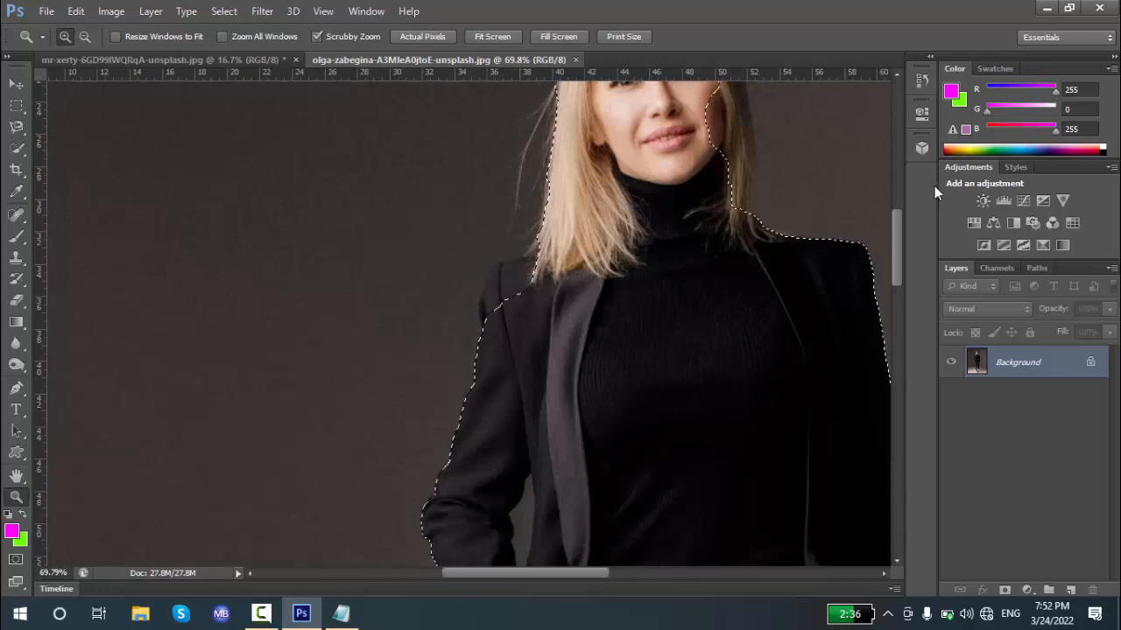
drag(897, 230, 900, 216)
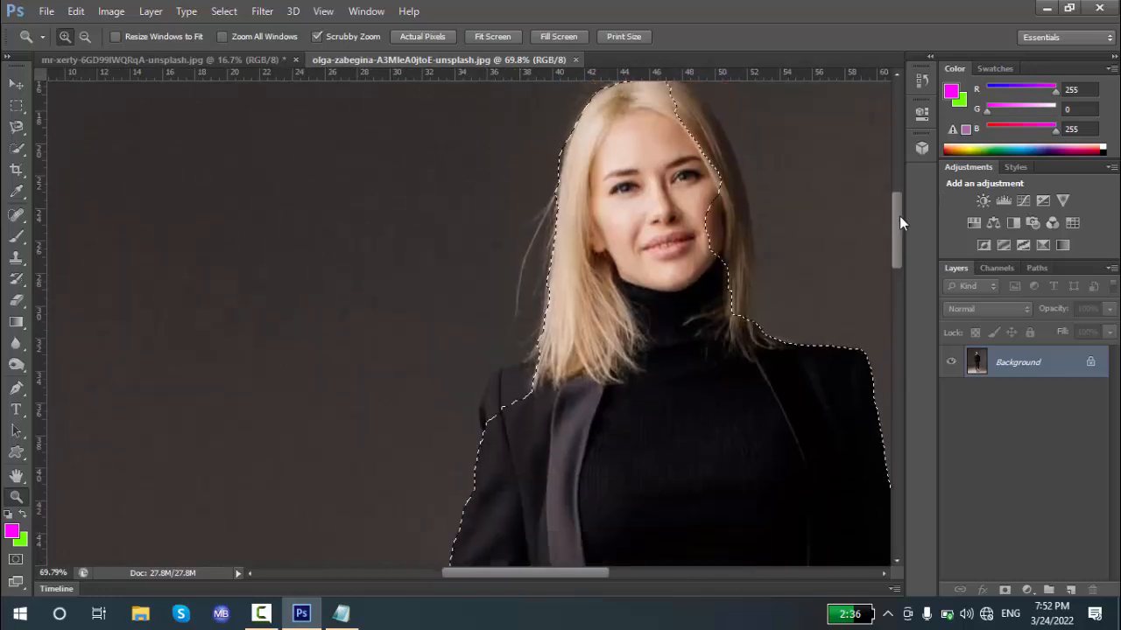
click(16, 147)
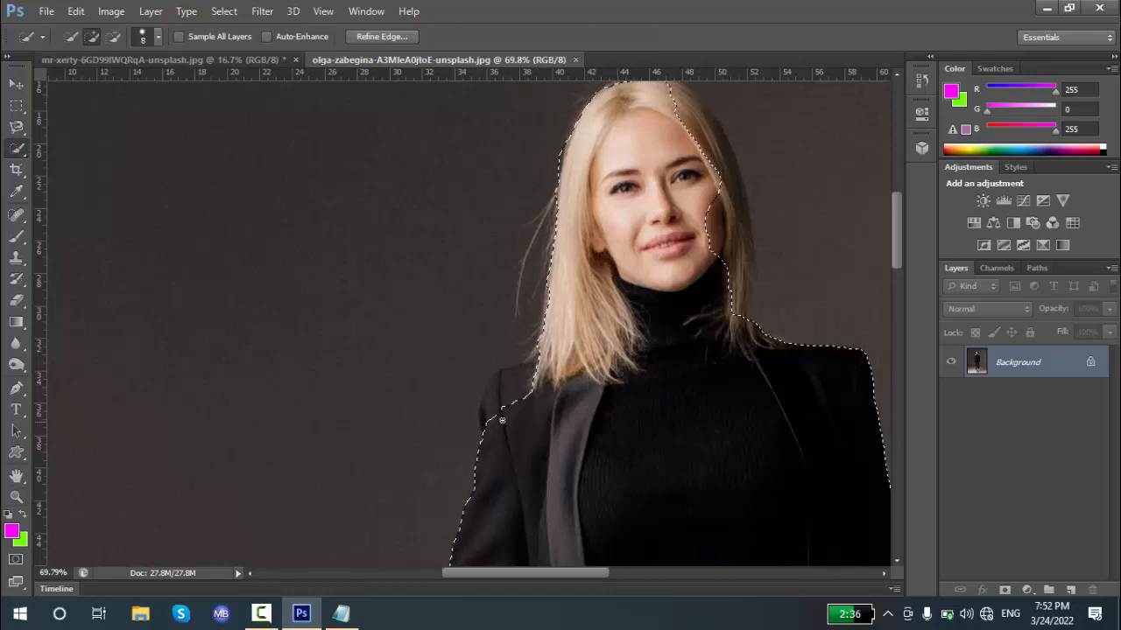
key(bracketright)
key(bracketright)
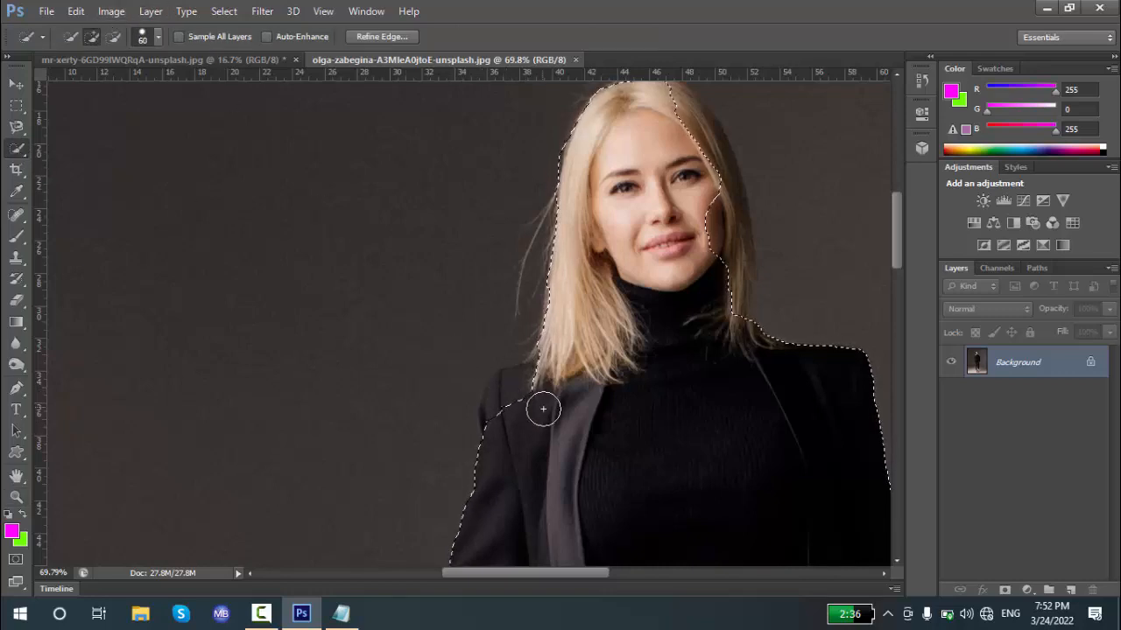
drag(524, 396, 575, 391)
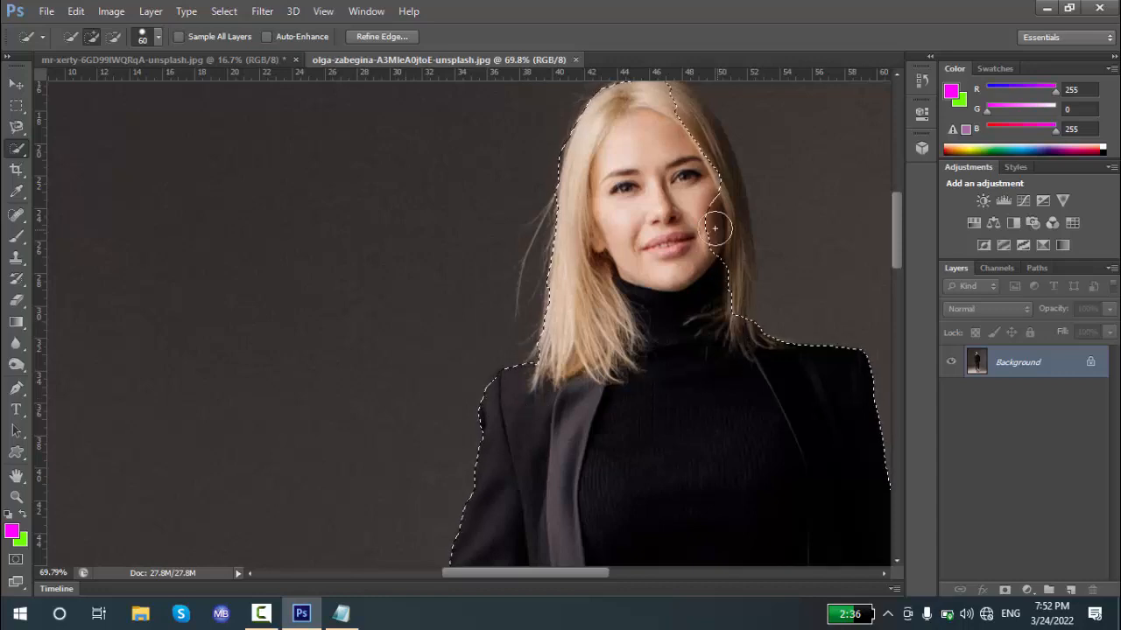
mouse_move(711, 212)
mouse_down()
mouse_move(734, 304)
mouse_move(734, 209)
mouse_move(702, 140)
mouse_up()
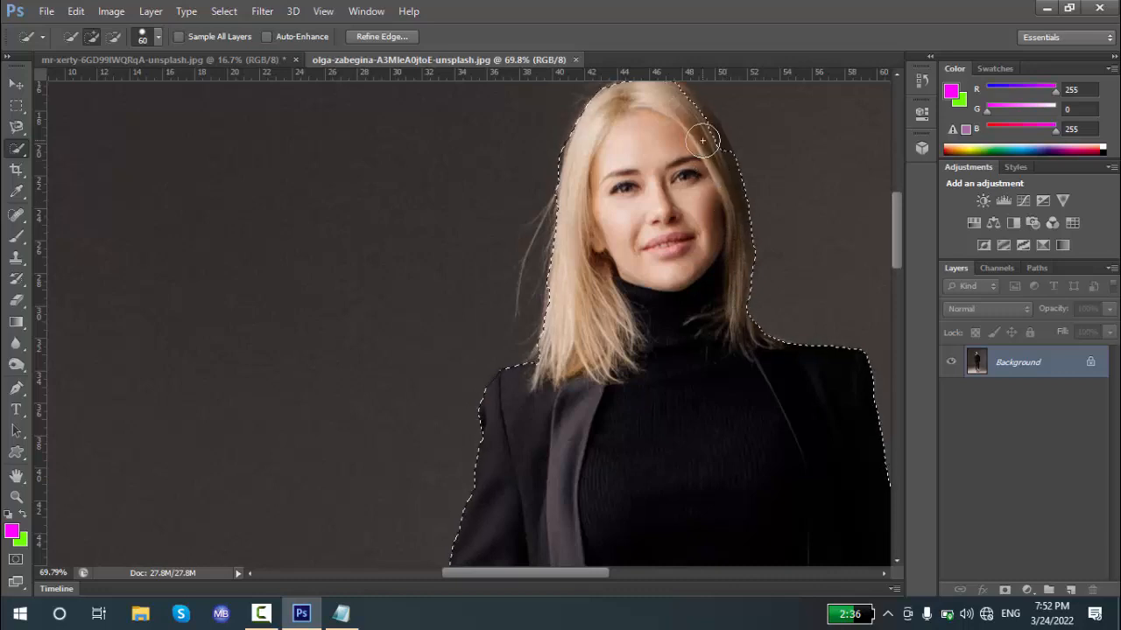
scroll(674, 162, up, 2)
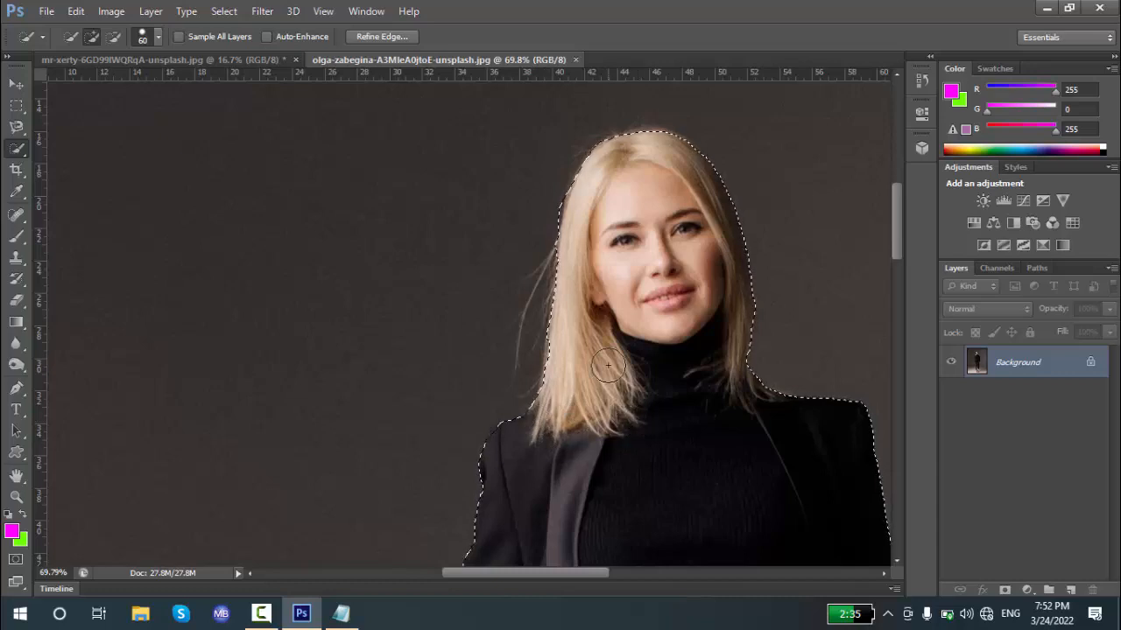
Feather the woman's selection with a radius of 100 pixels and inspect the edge around the head and torso
right_click(640, 295)
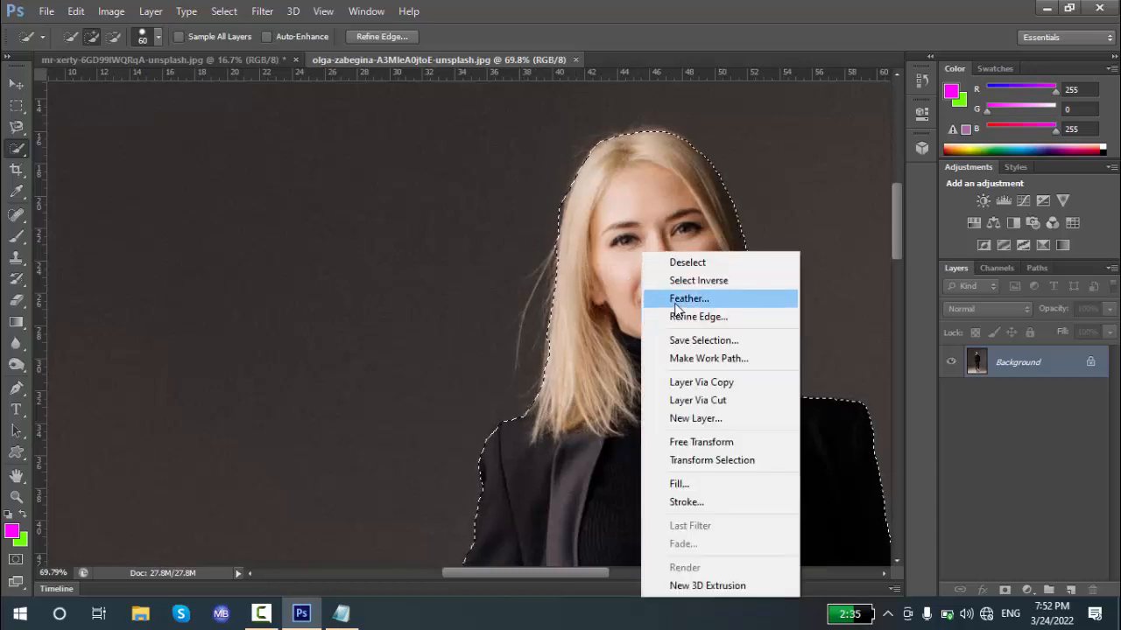
click(679, 296)
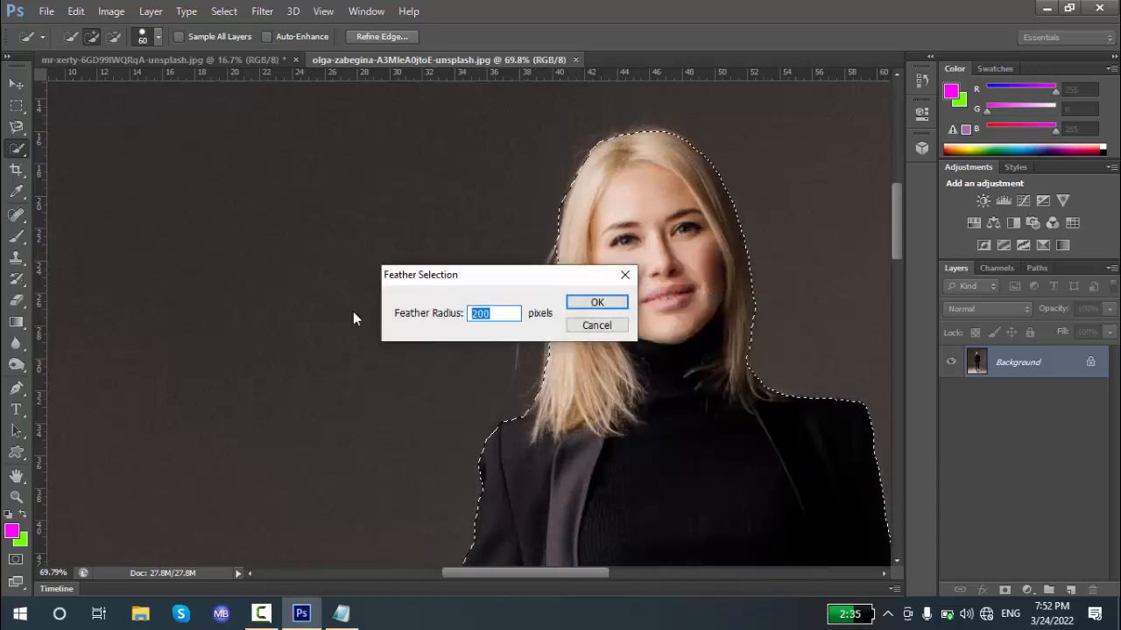
text(100)
key(Return)
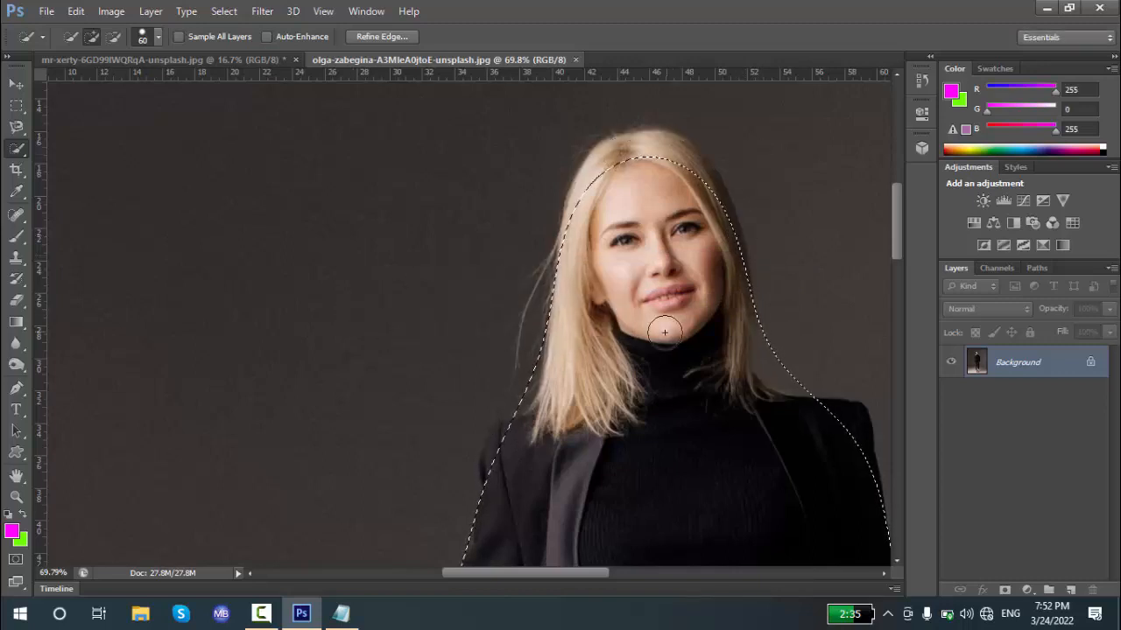
scroll(718, 404, down, 2)
scroll(718, 404, down, 6)
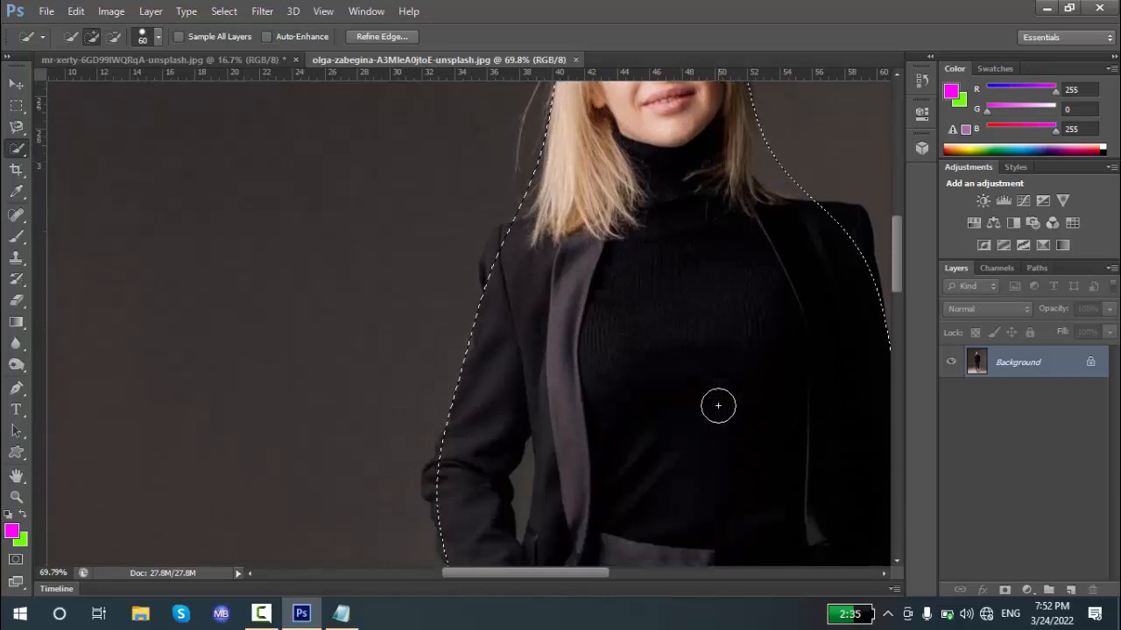
scroll(718, 403, up, 4)
scroll(717, 404, up, 2)
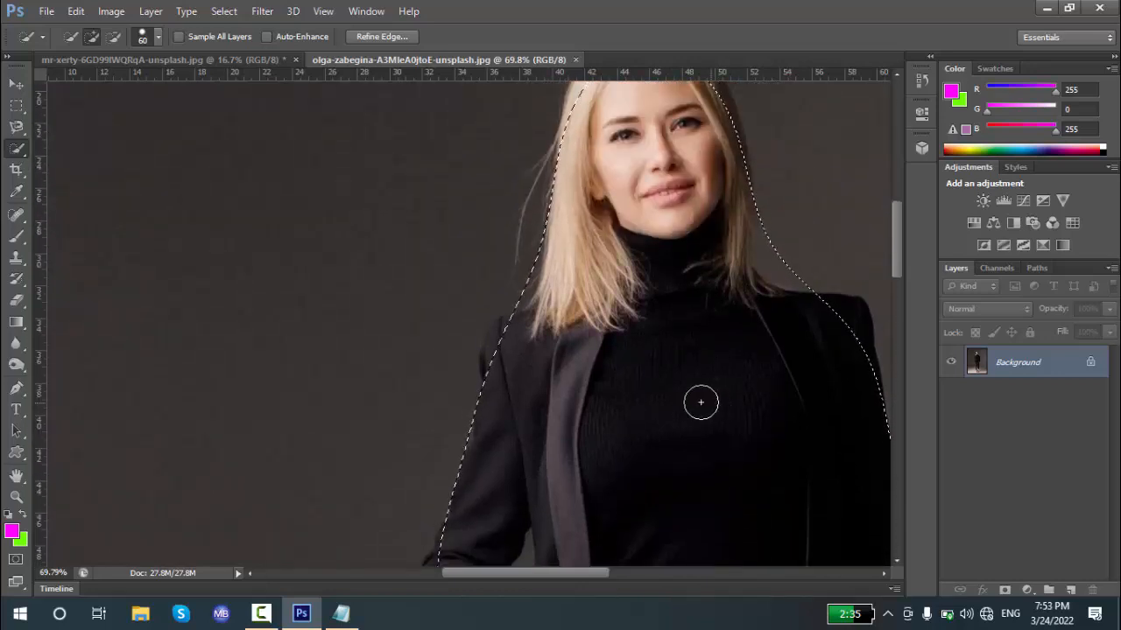
Try to remove the feathering by entering a feather radius of 0, and apply 0.1 pixels instead
right_click(590, 341)
click(649, 298)
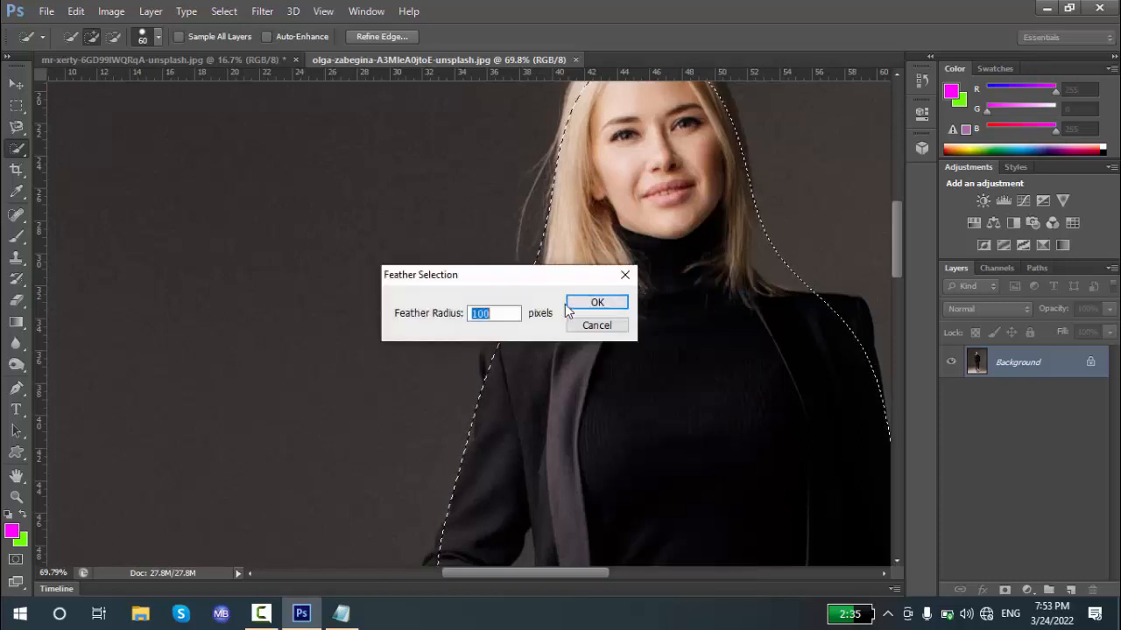
text(0)
key(Return)
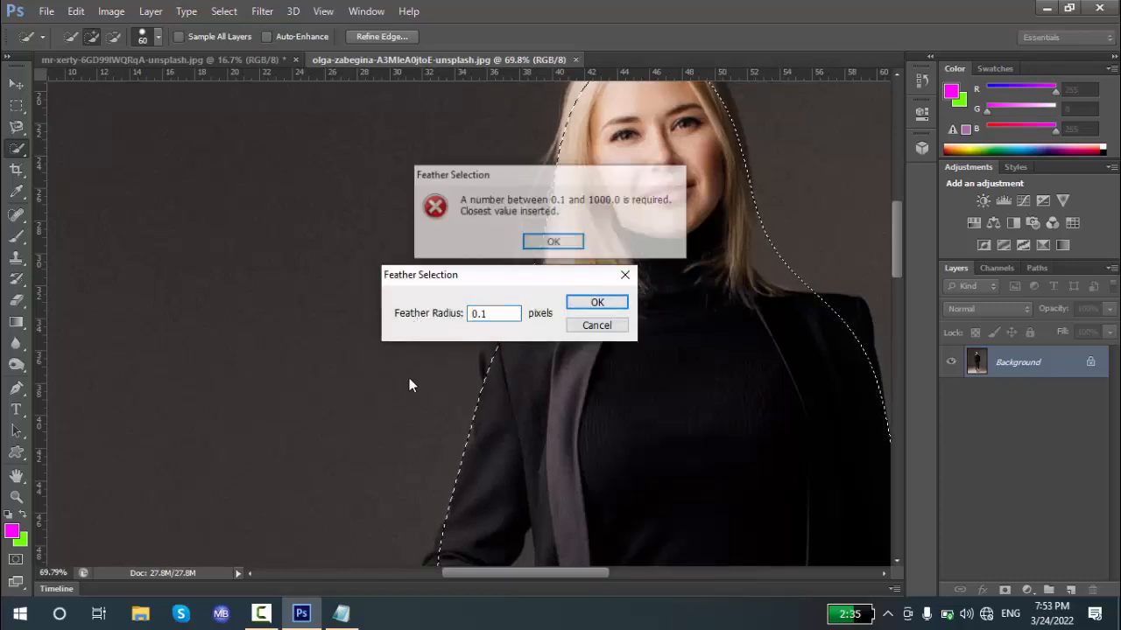
click(568, 241)
click(600, 305)
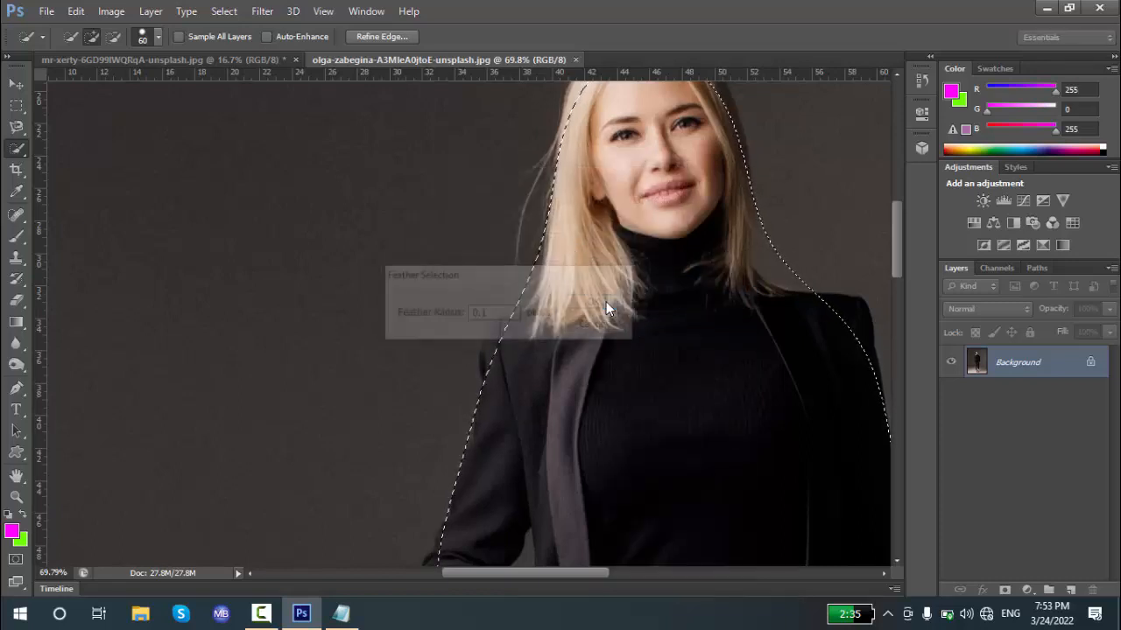
right_click(617, 236)
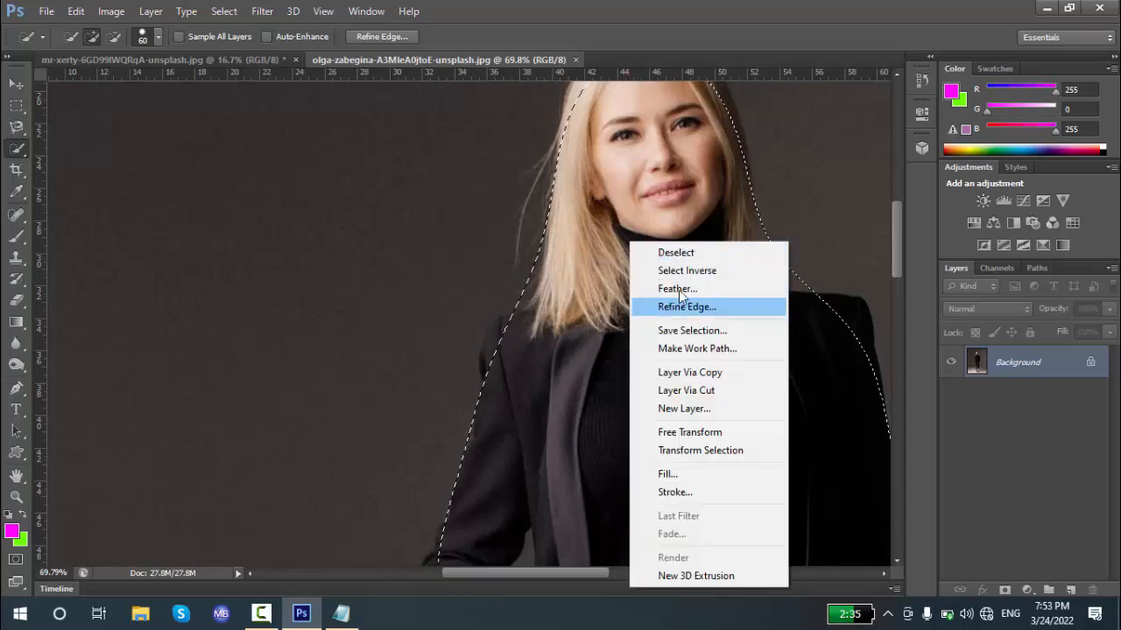
click(679, 290)
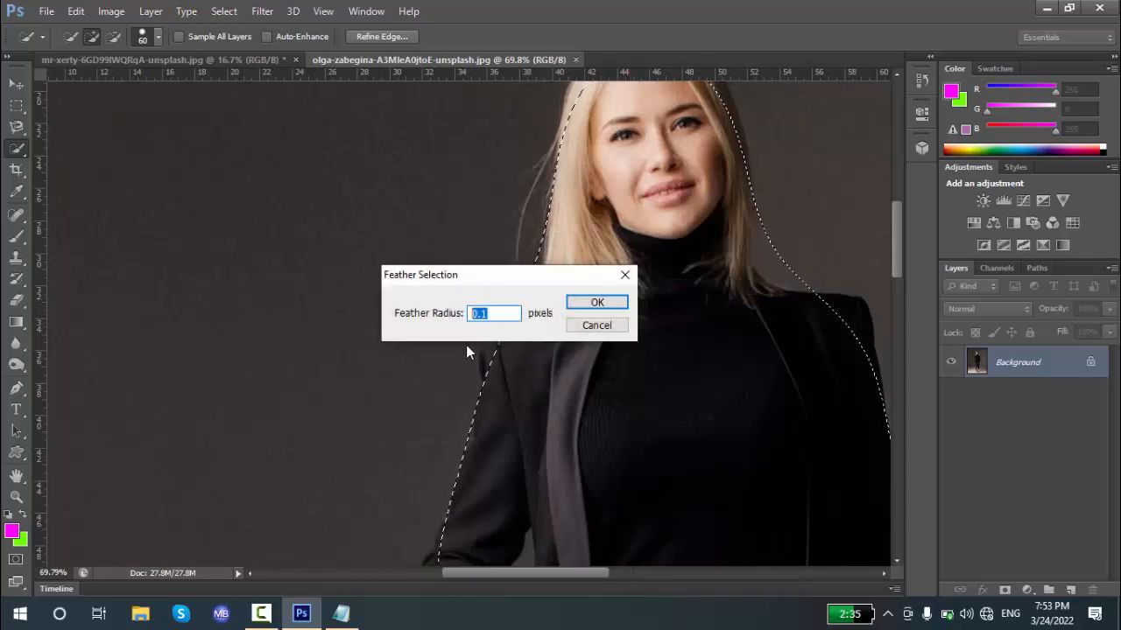
text(0)
key(Return)
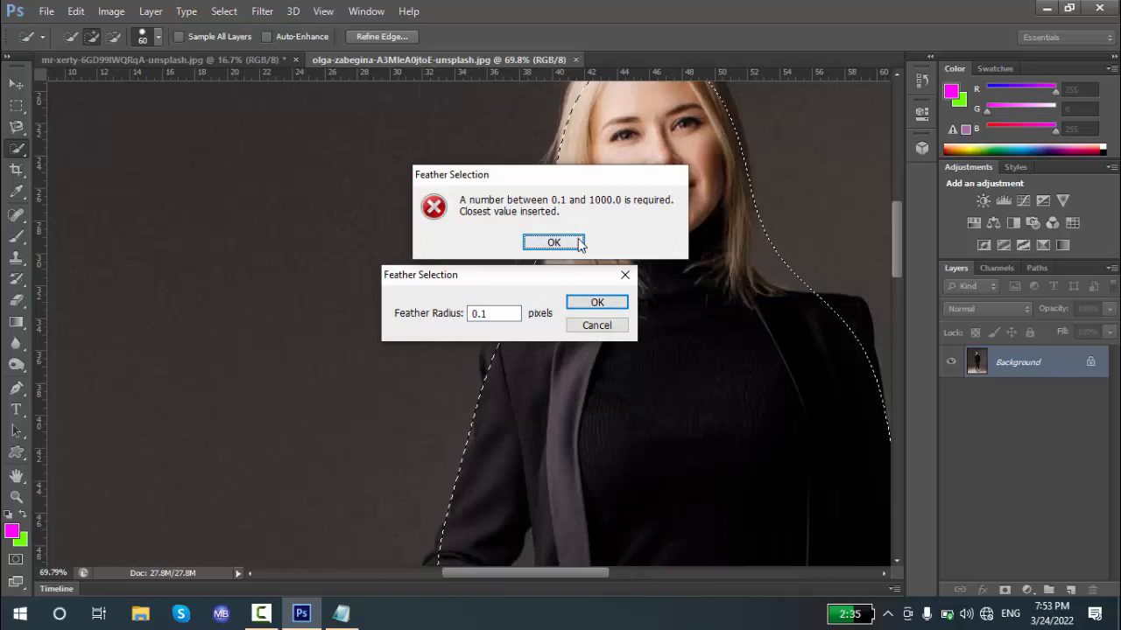
click(578, 244)
click(597, 325)
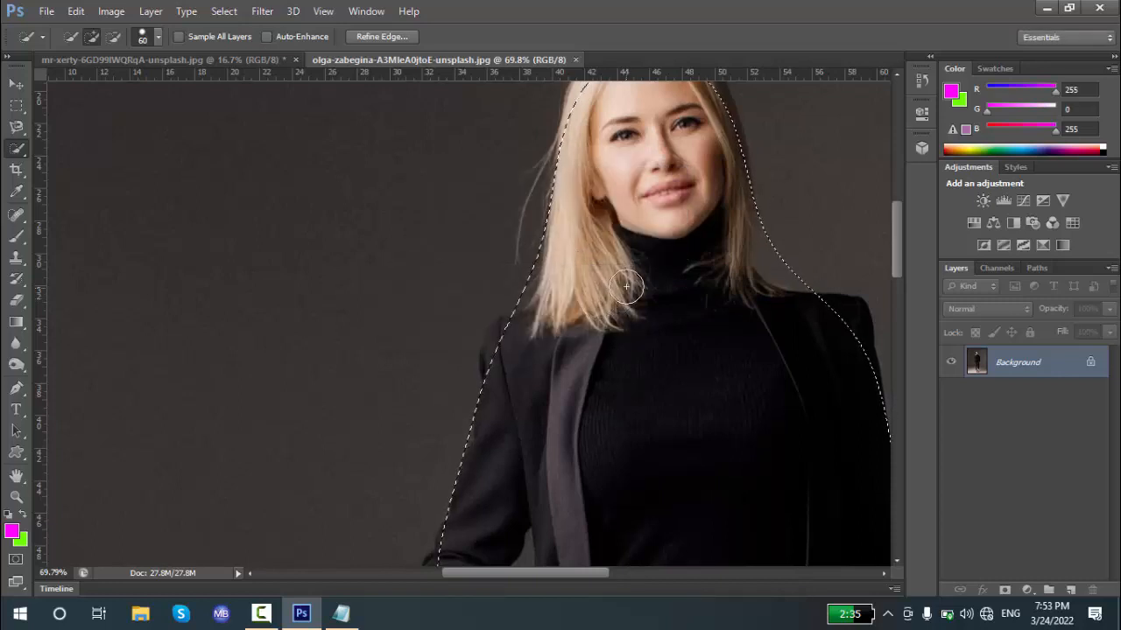
Undo the last feathering of the woman's selection and fit the whole photo on screen to check the outline
right_click(625, 252)
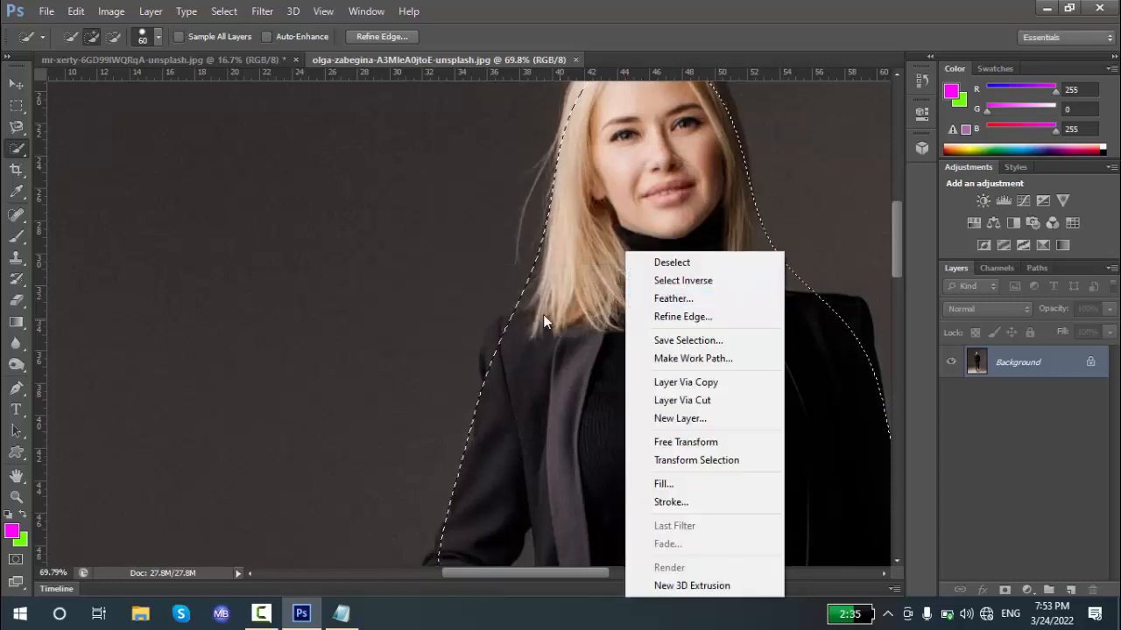
click(21, 84)
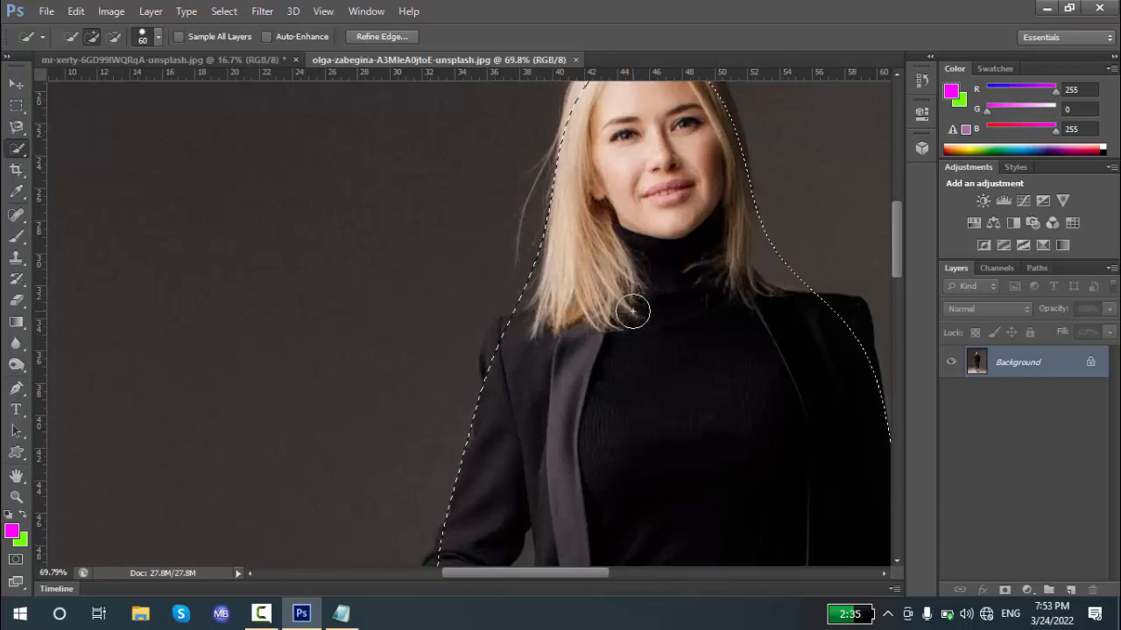
key(ctrl+c)
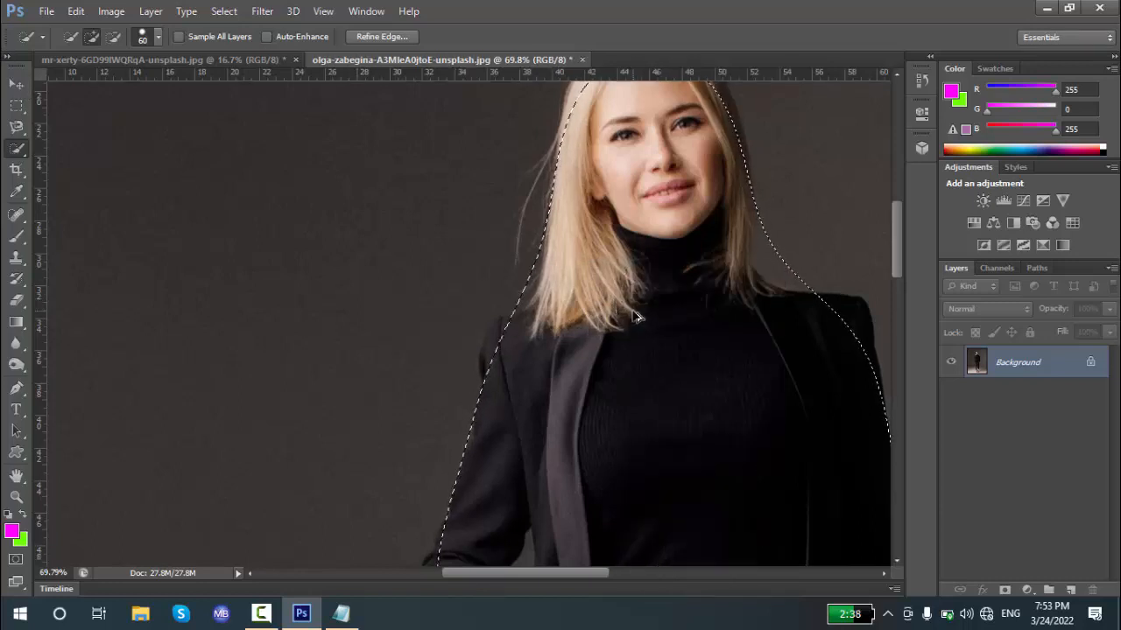
key(ctrl+z)
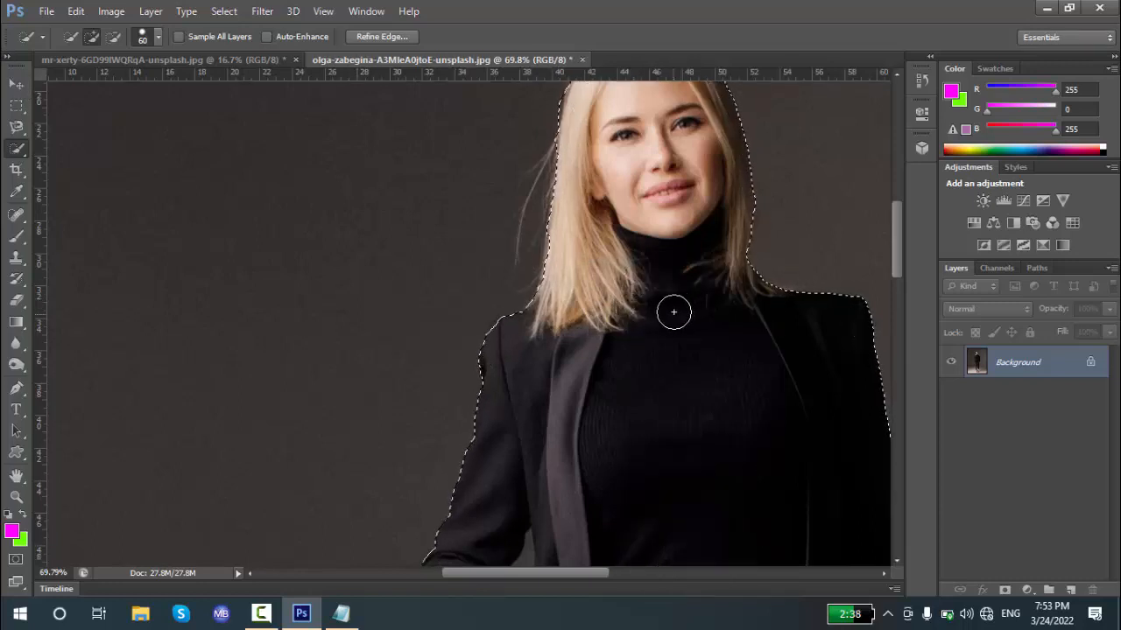
key(z)
right_click(705, 301)
click(718, 311)
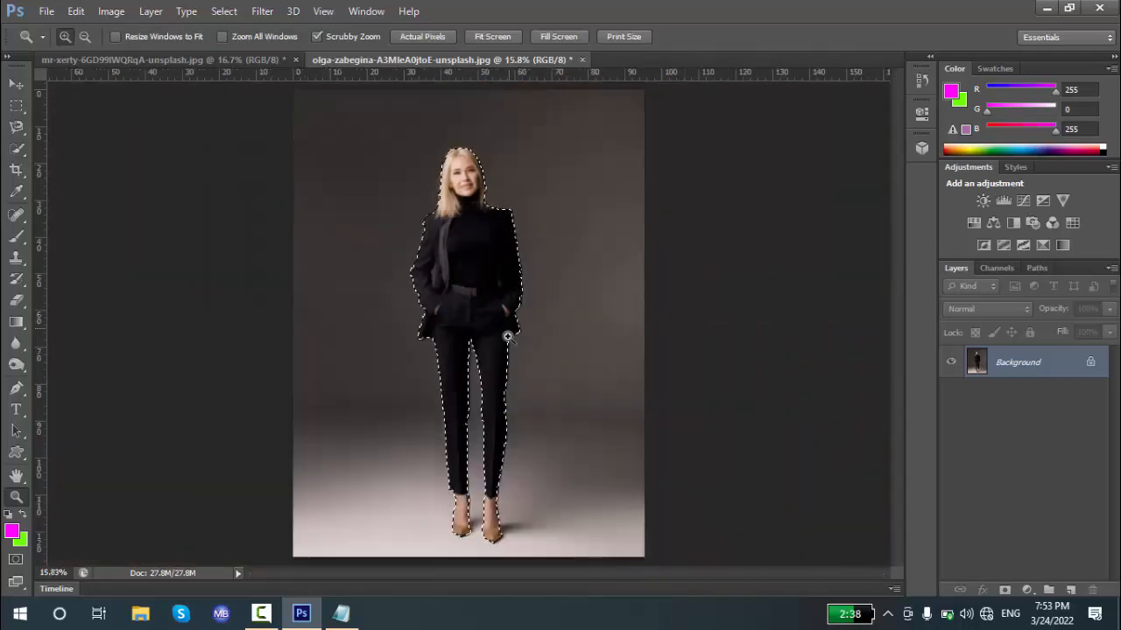
Subtract the background gap between the woman's bent arm and her jacket from the selection using Quick Selection with brush size 8
drag(435, 281, 437, 280)
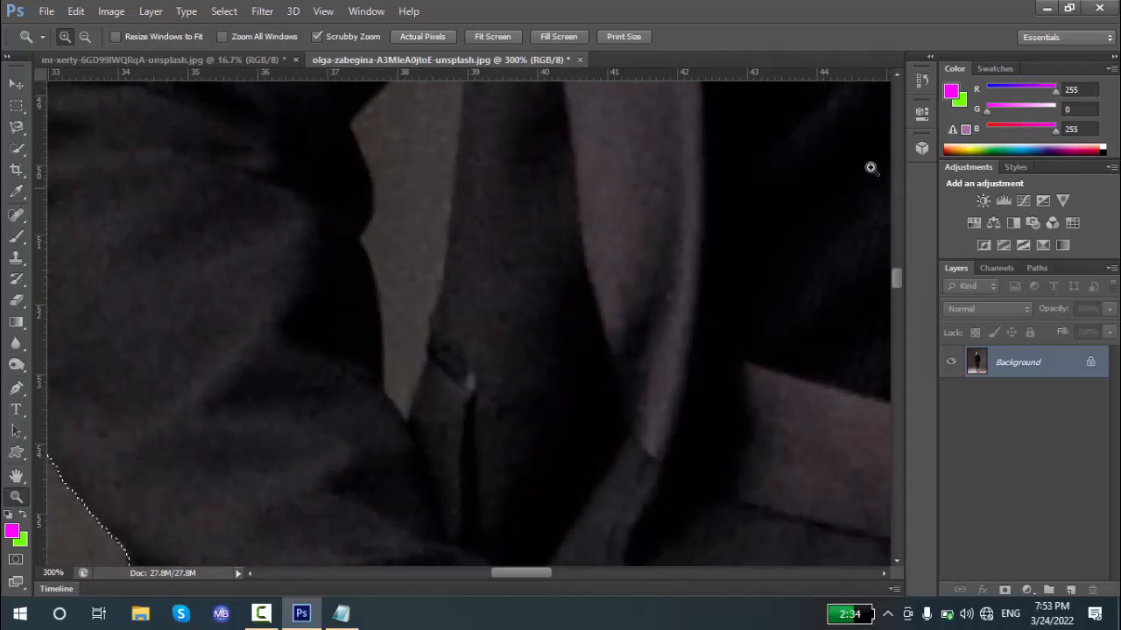
click(896, 75)
click(896, 75)
click(898, 75)
click(899, 74)
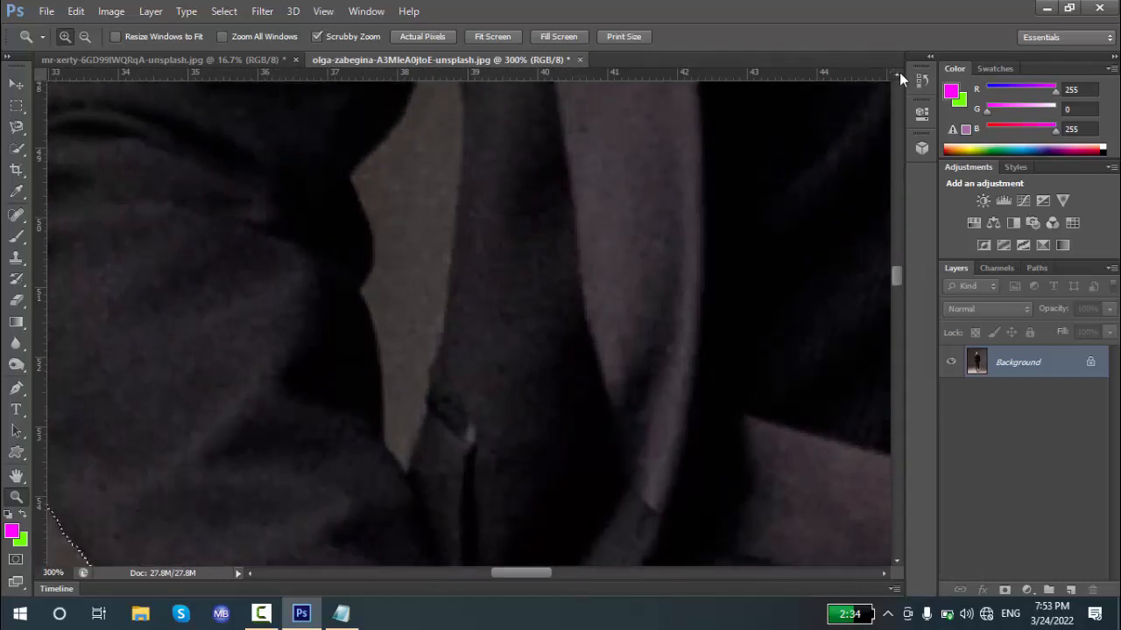
click(899, 75)
click(900, 74)
click(899, 75)
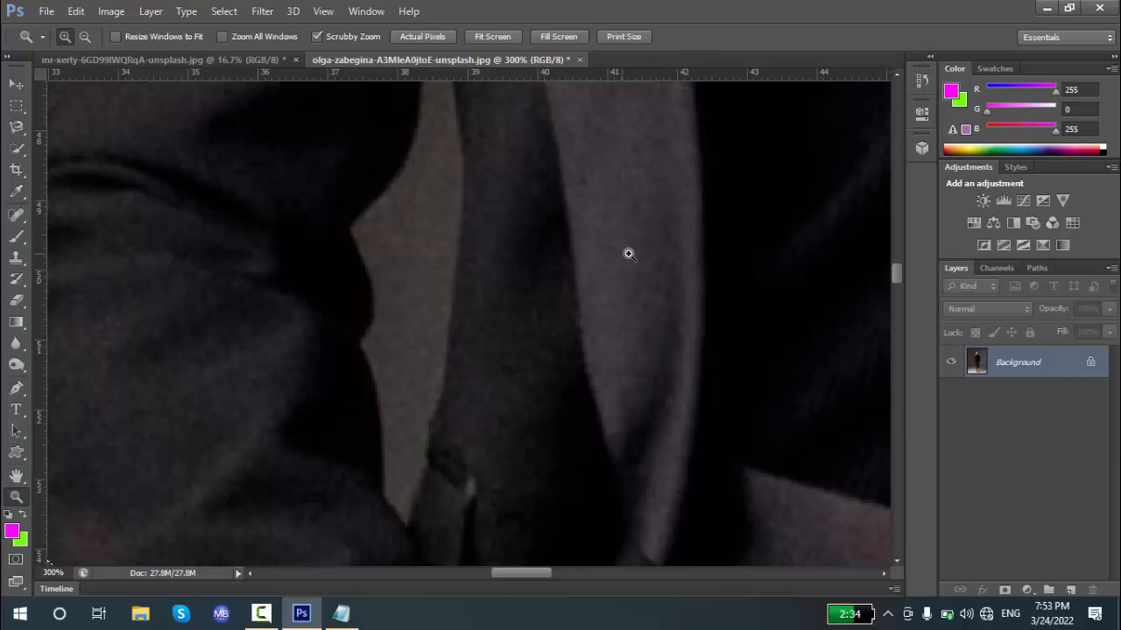
scroll(900, 76, up, 2)
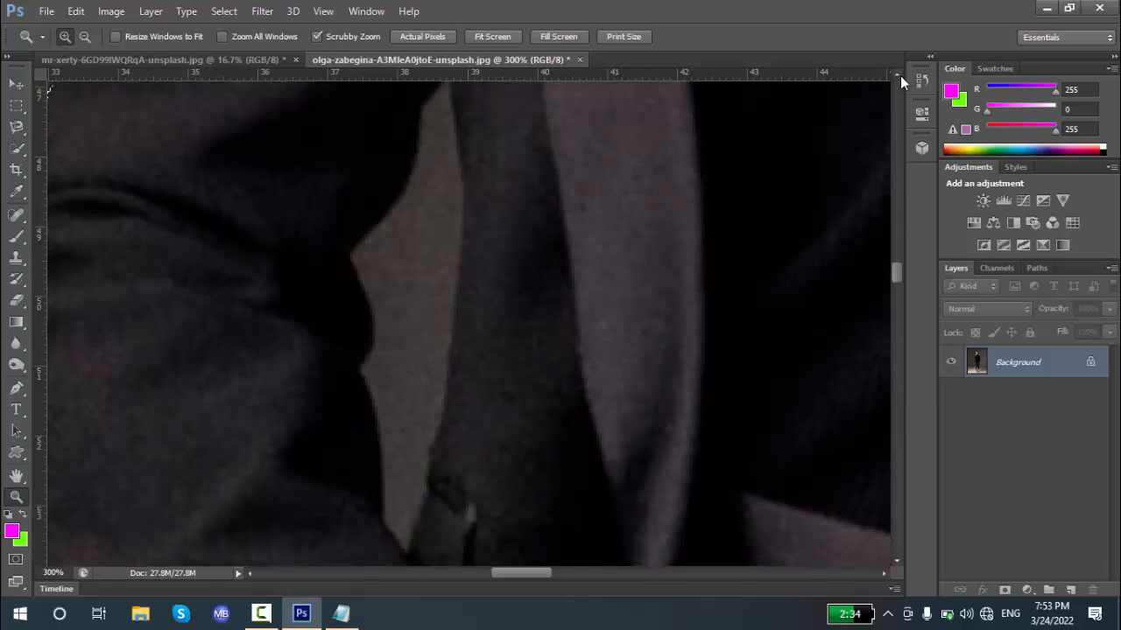
click(18, 148)
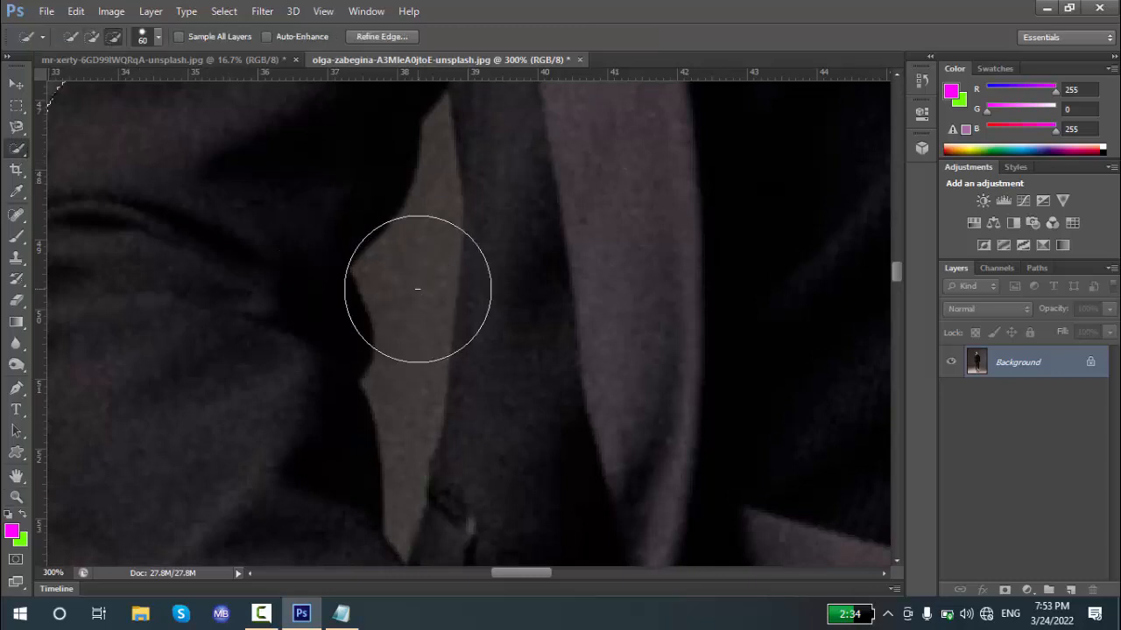
key(bracketleft)
key(bracketleft)
key(bracketleft)
key(bracketleft)
key(bracketleft)
key(bracketleft)
key(bracketleft)
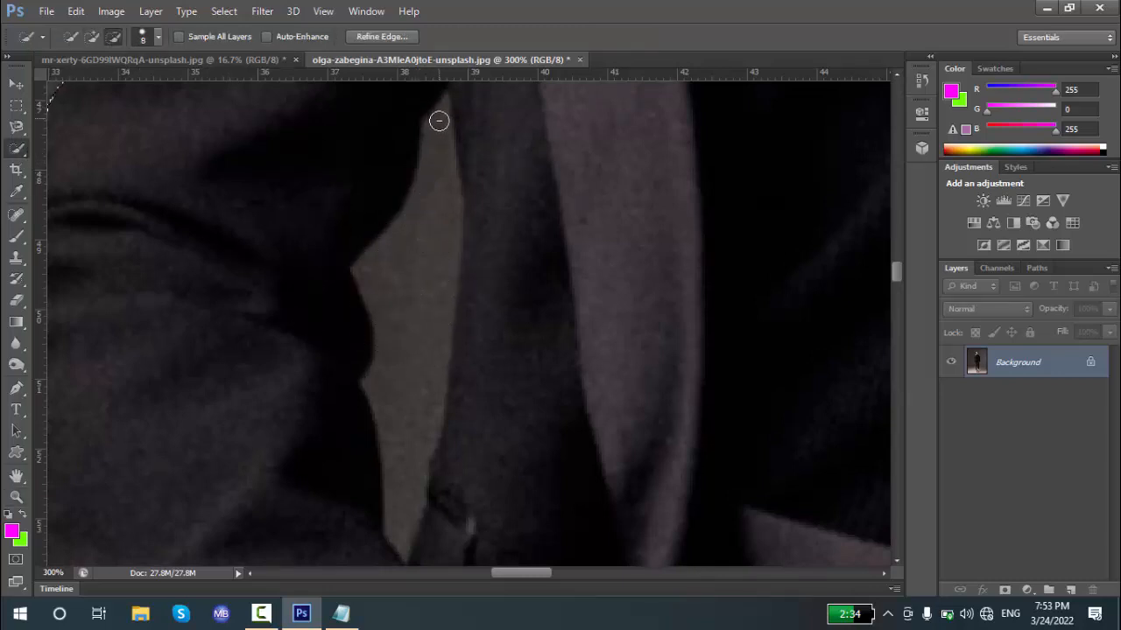
click(433, 296)
drag(438, 167, 441, 107)
mouse_move(441, 200)
mouse_down()
mouse_move(441, 220)
mouse_move(440, 175)
mouse_move(408, 418)
mouse_move(415, 511)
mouse_move(400, 536)
mouse_up()
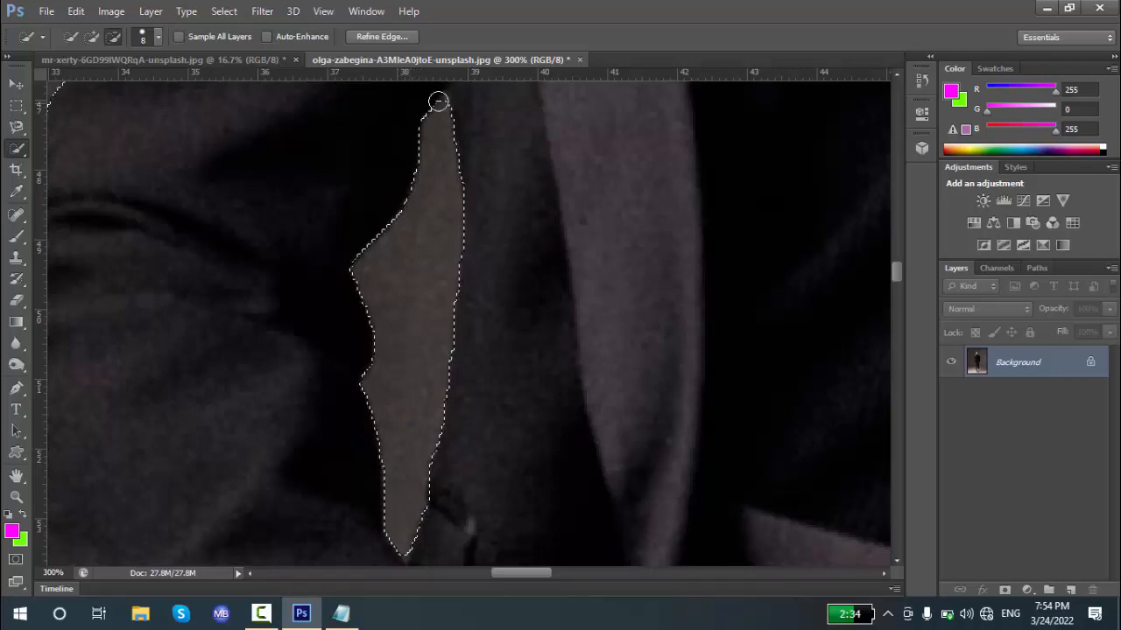
Feather the woman's selection with a radius of 5 pixels
key(z)
right_click(416, 300)
click(455, 312)
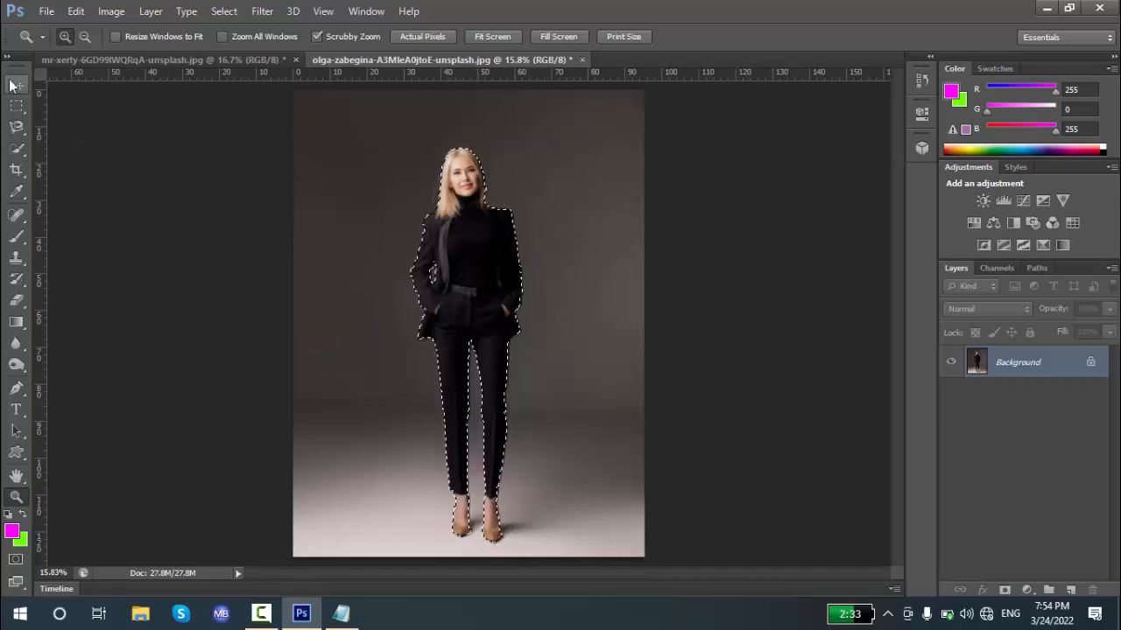
right_click(449, 264)
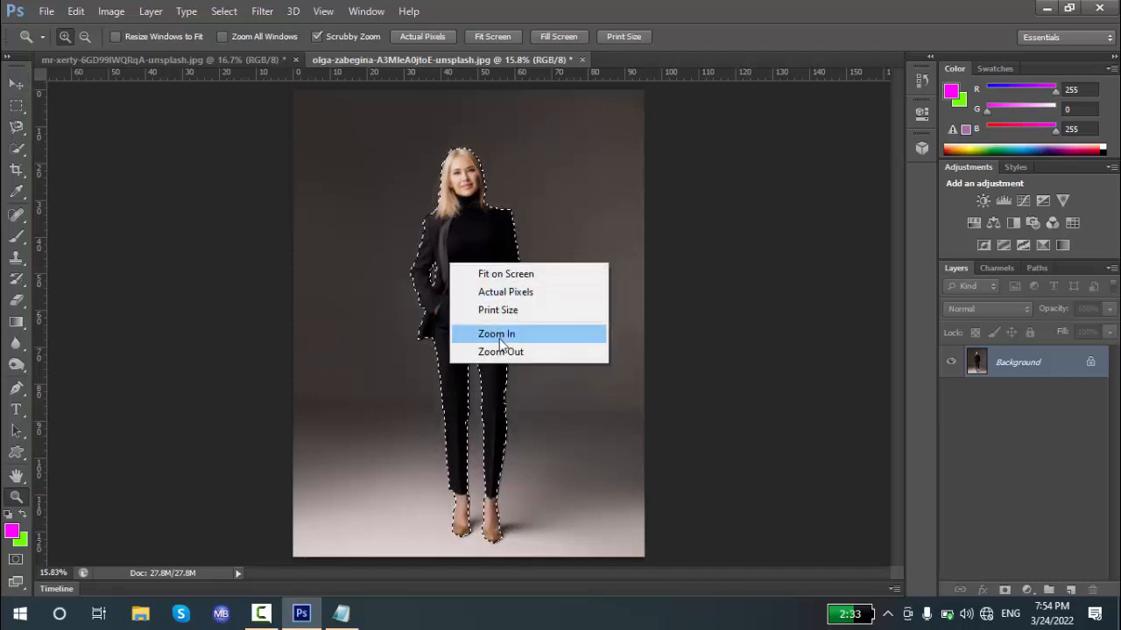
click(18, 150)
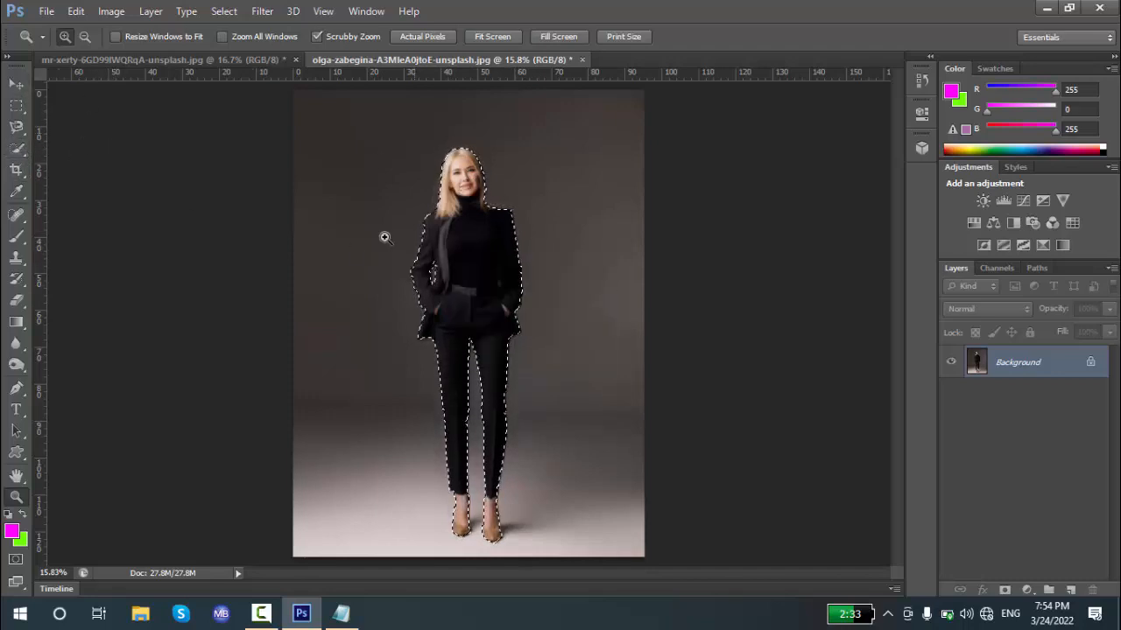
click(17, 150)
right_click(455, 251)
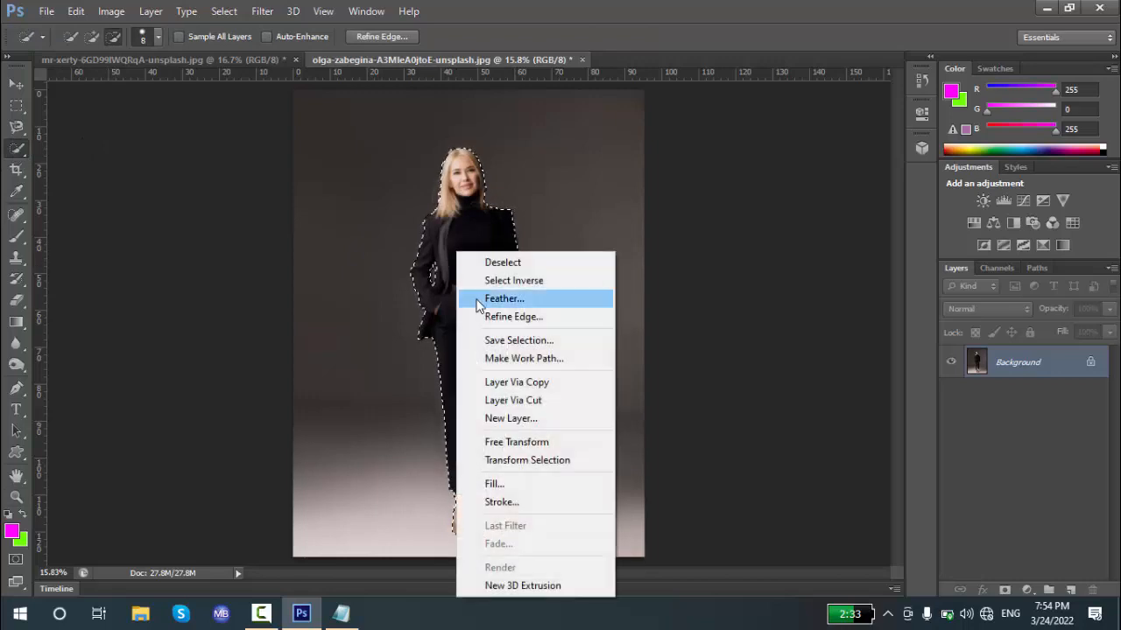
click(478, 295)
text(5)
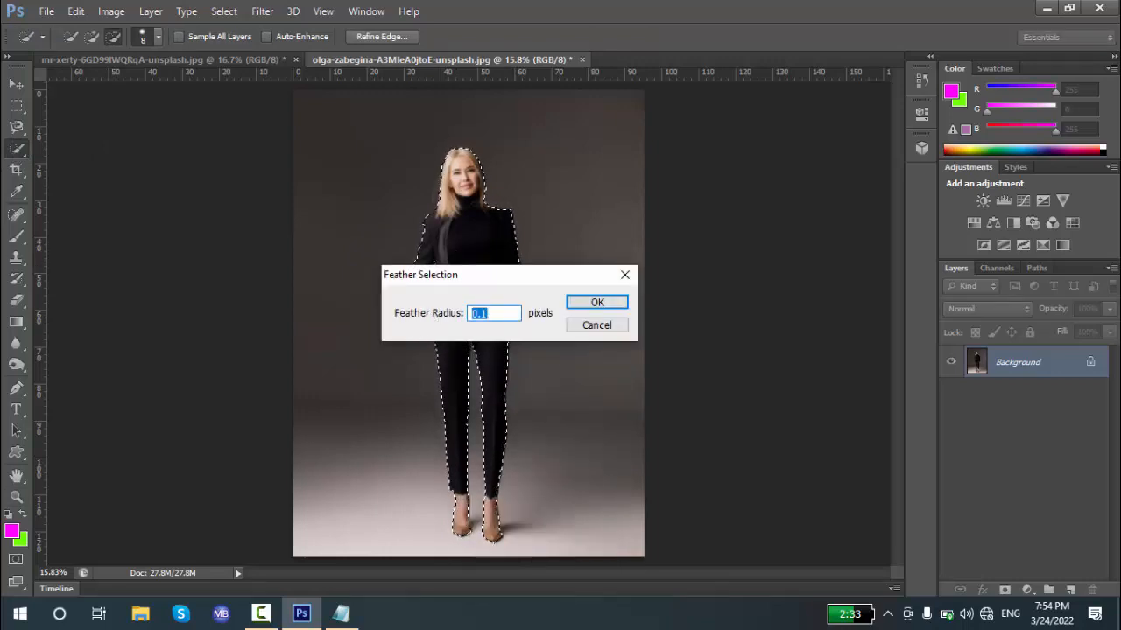
key(Return)
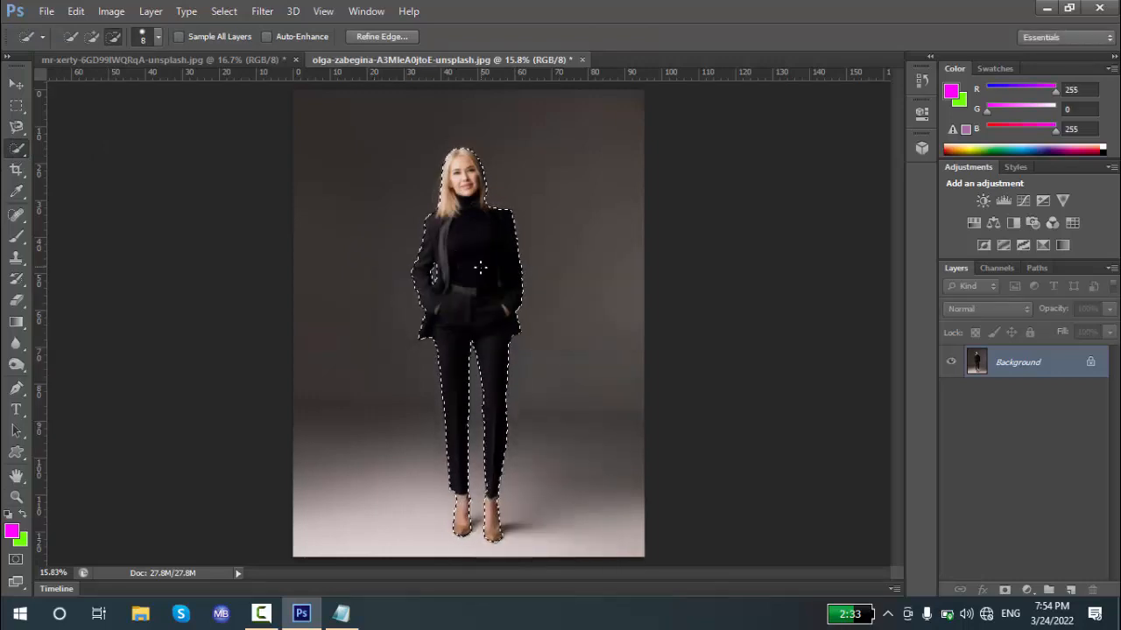
Move the selected woman from her studio photo into the pier photo, placing her in the middle of the boardwalk
right_click(464, 254)
click(21, 83)
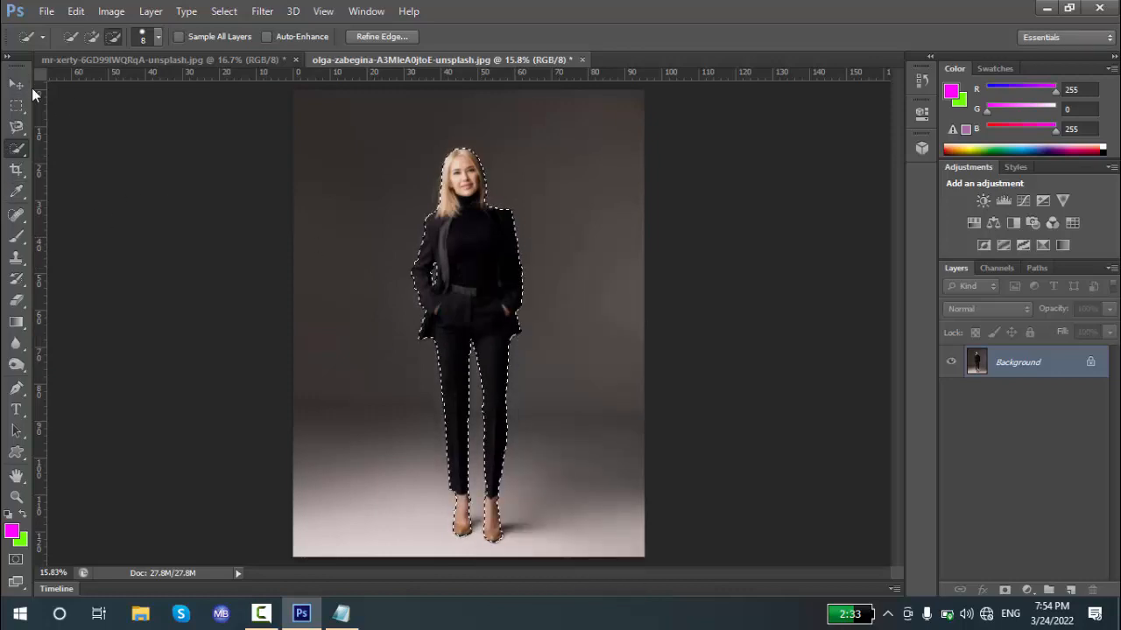
click(21, 84)
drag(473, 263, 346, 97)
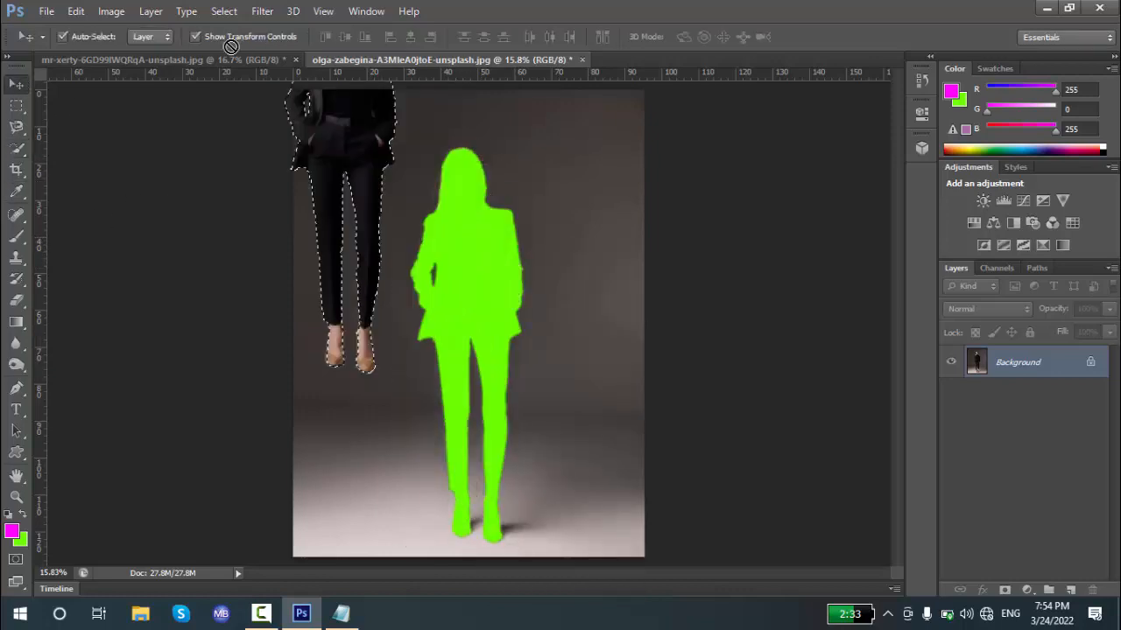
drag(231, 59, 468, 229)
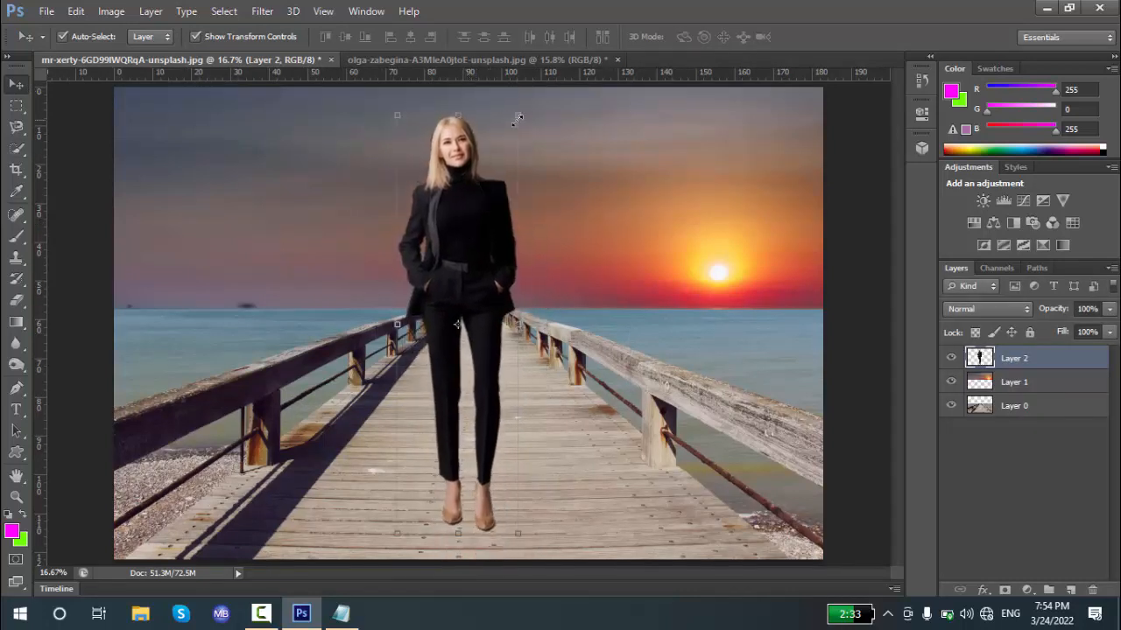
Scale the woman's layer proportionally to about 35% and move her down onto the pier's planks
click(518, 117)
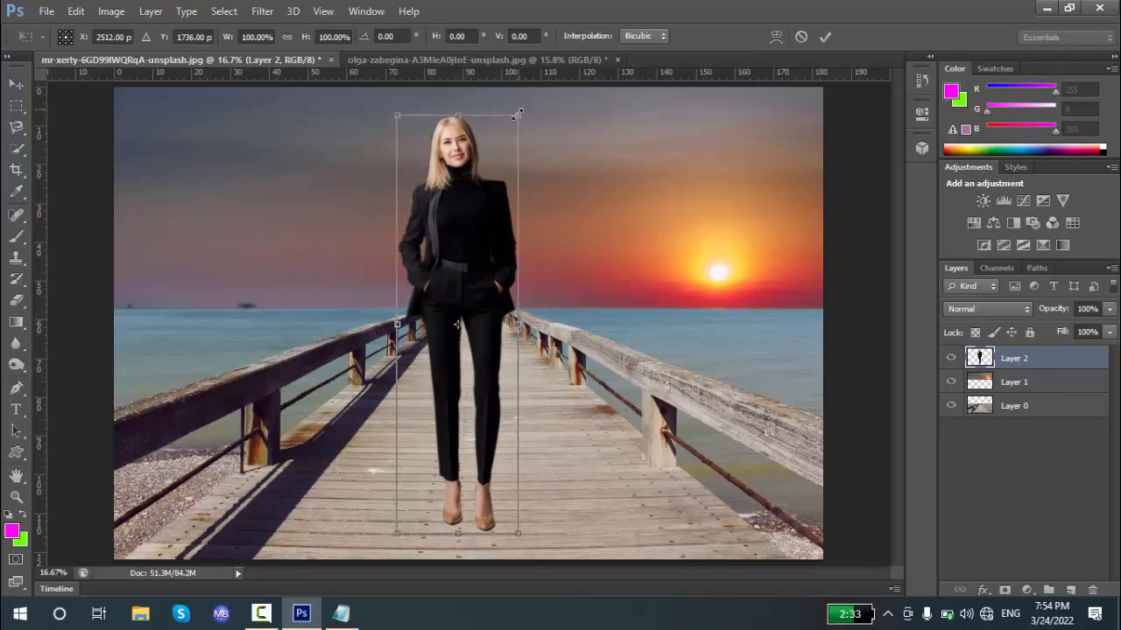
drag(518, 115, 478, 253)
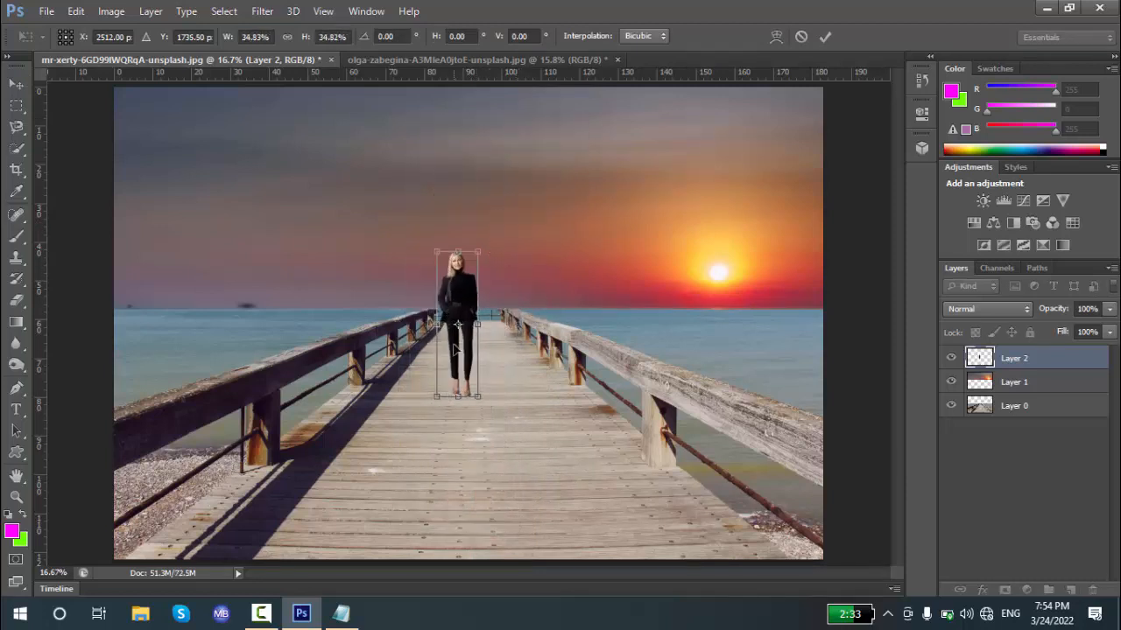
drag(470, 295, 480, 342)
key(Return)
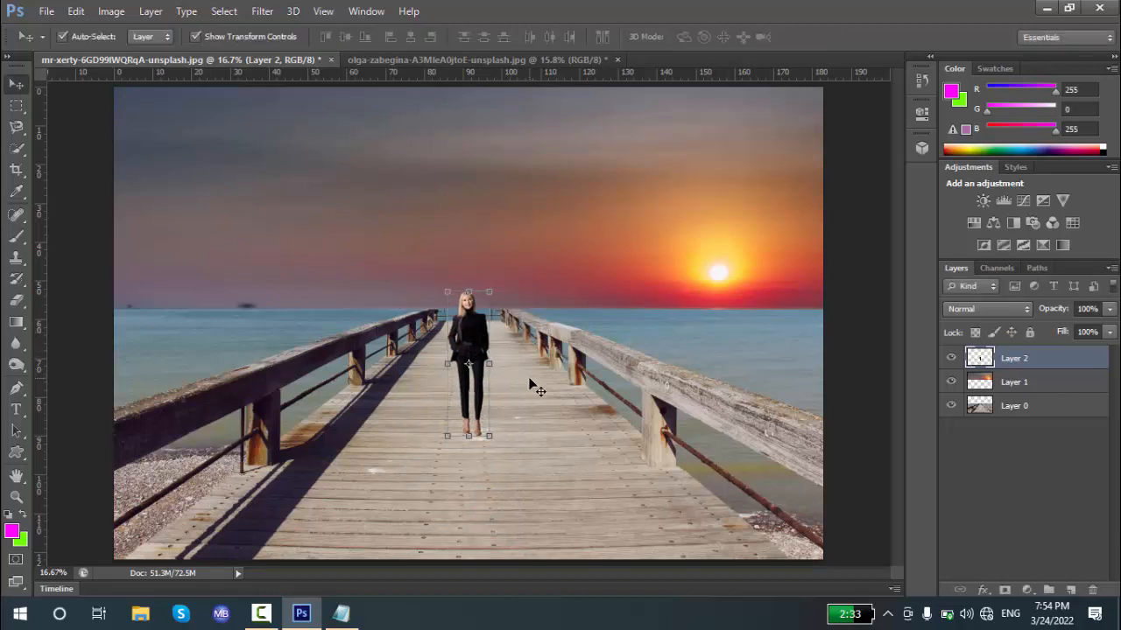
Enlarge the woman's layer to about 114% and shift her slightly further down the boardwalk, leaving the layer deselected
click(468, 362)
click(469, 361)
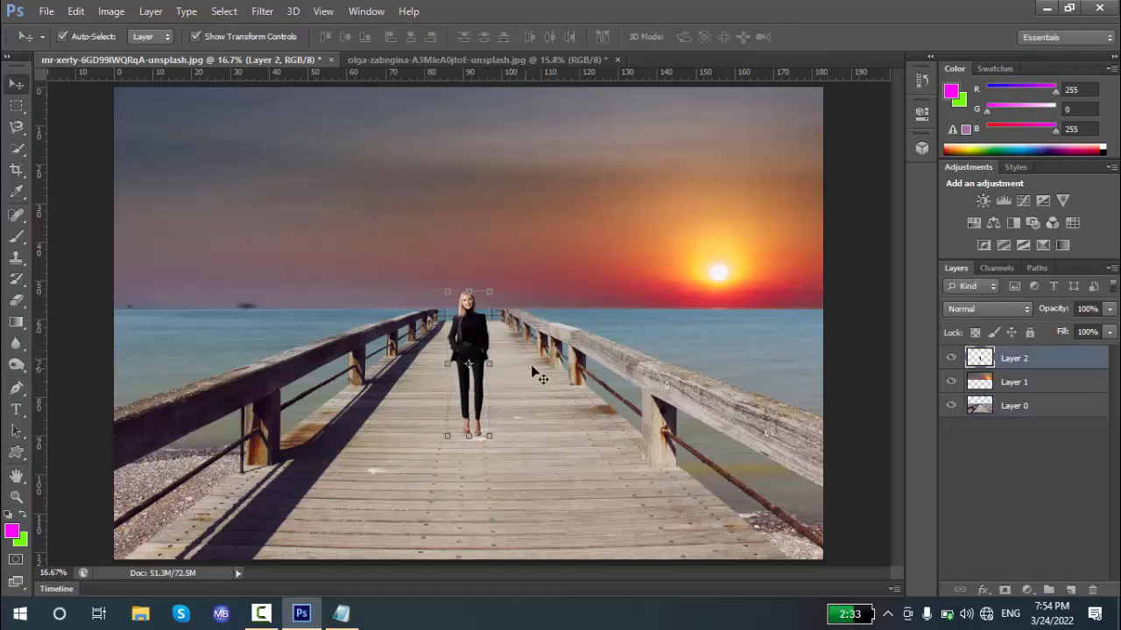
click(885, 359)
click(480, 339)
click(494, 288)
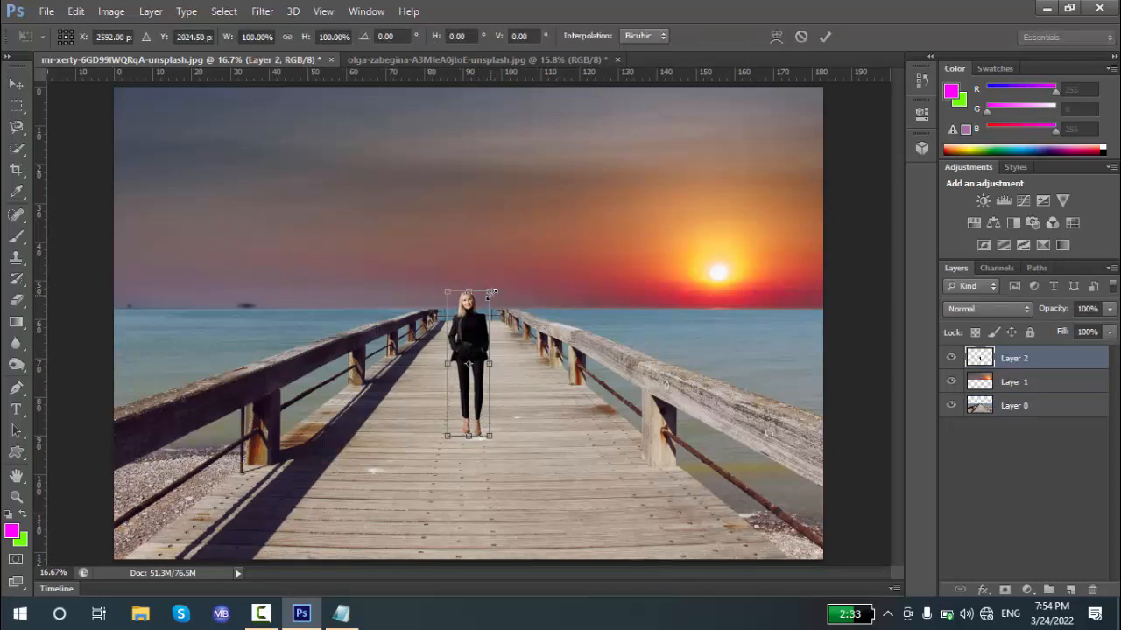
drag(493, 292, 505, 278)
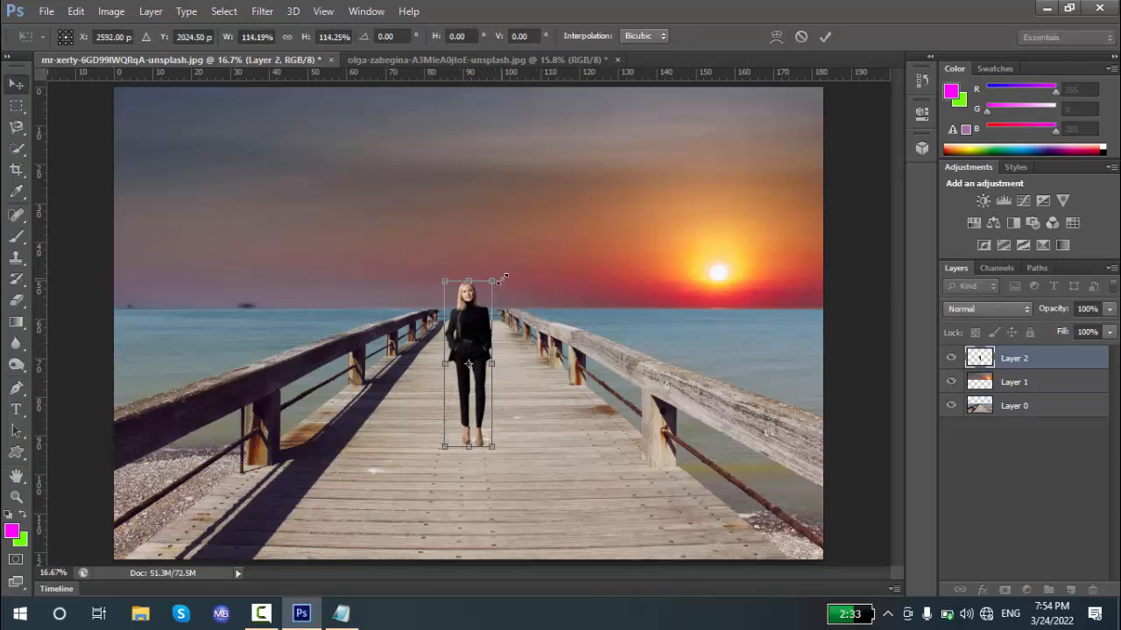
key(Return)
click(847, 335)
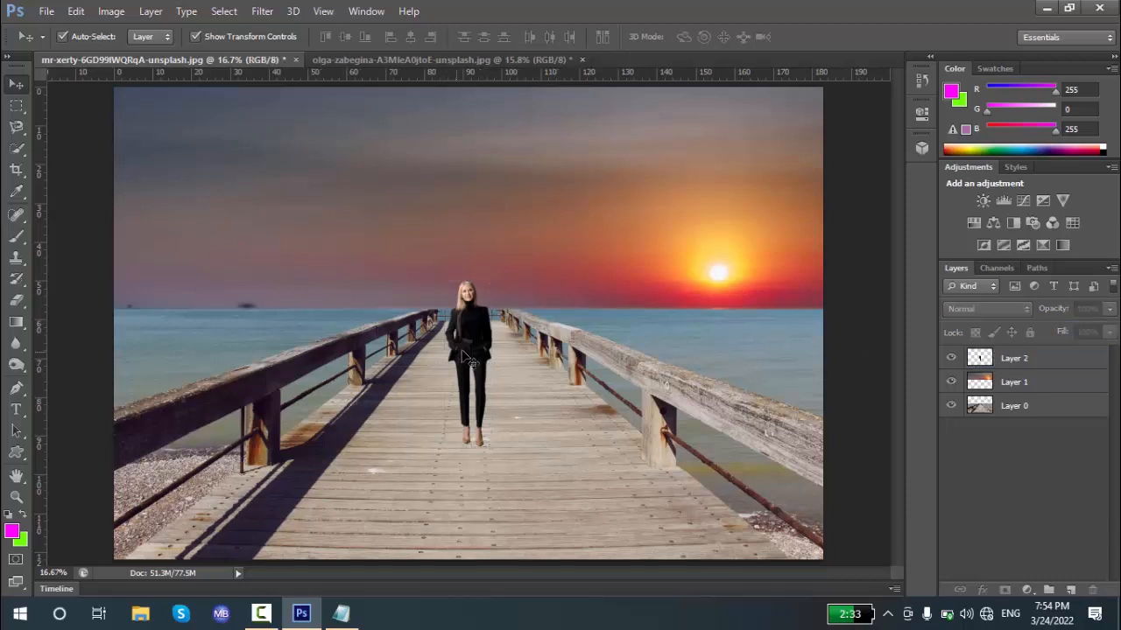
drag(465, 353, 467, 369)
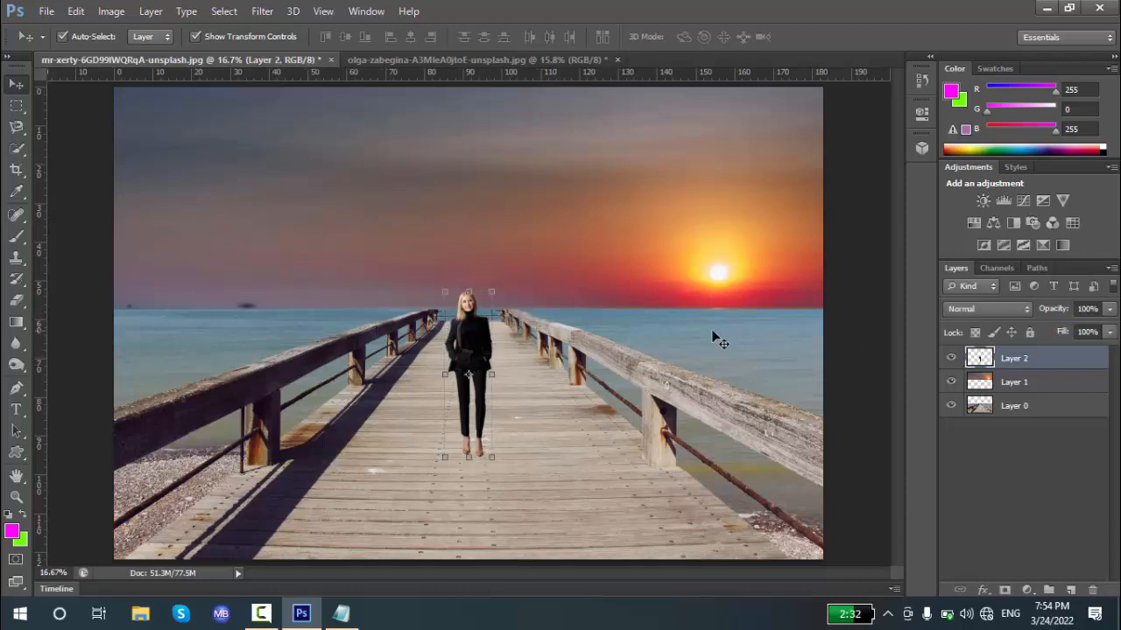
click(846, 314)
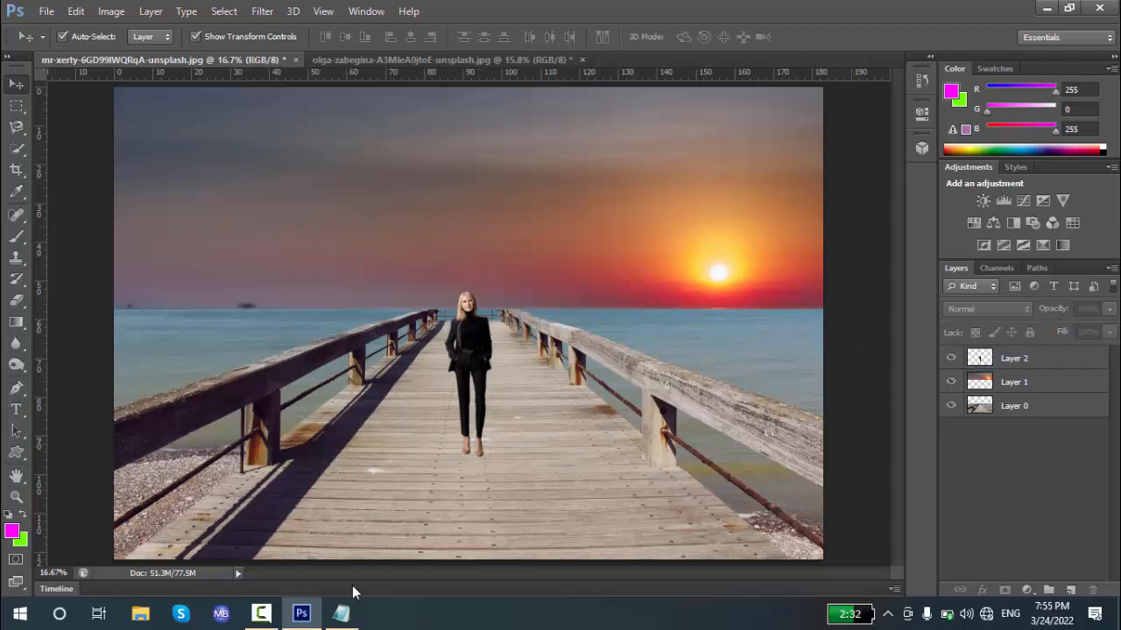
Close the woman's studio photo without saving its changes, leaving the pier composite open
key(z)
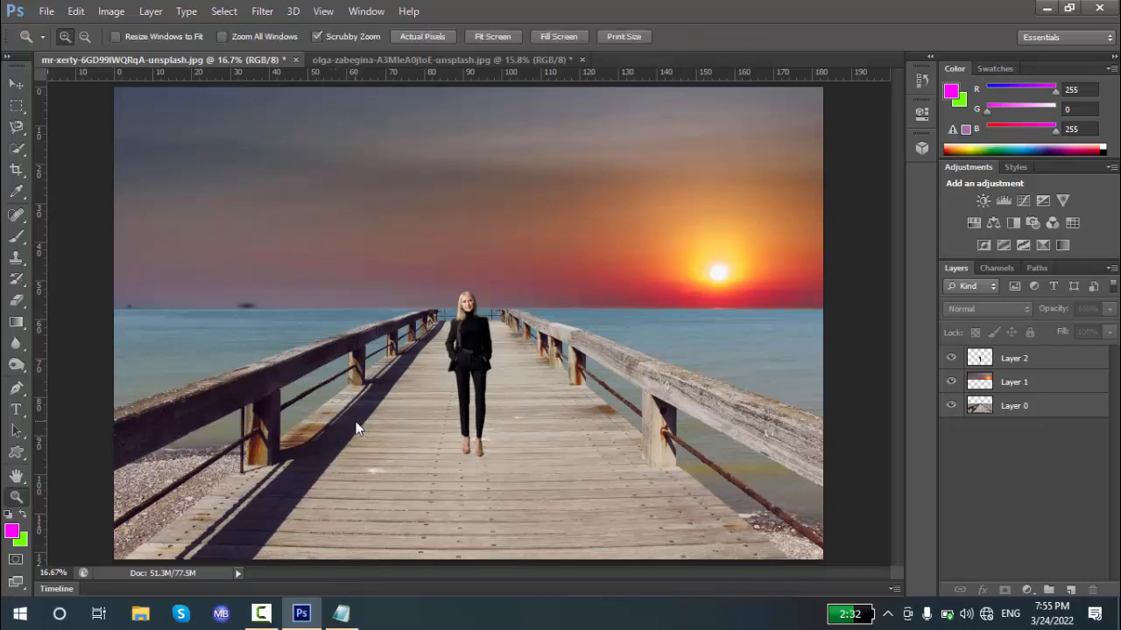
right_click(355, 421)
click(409, 432)
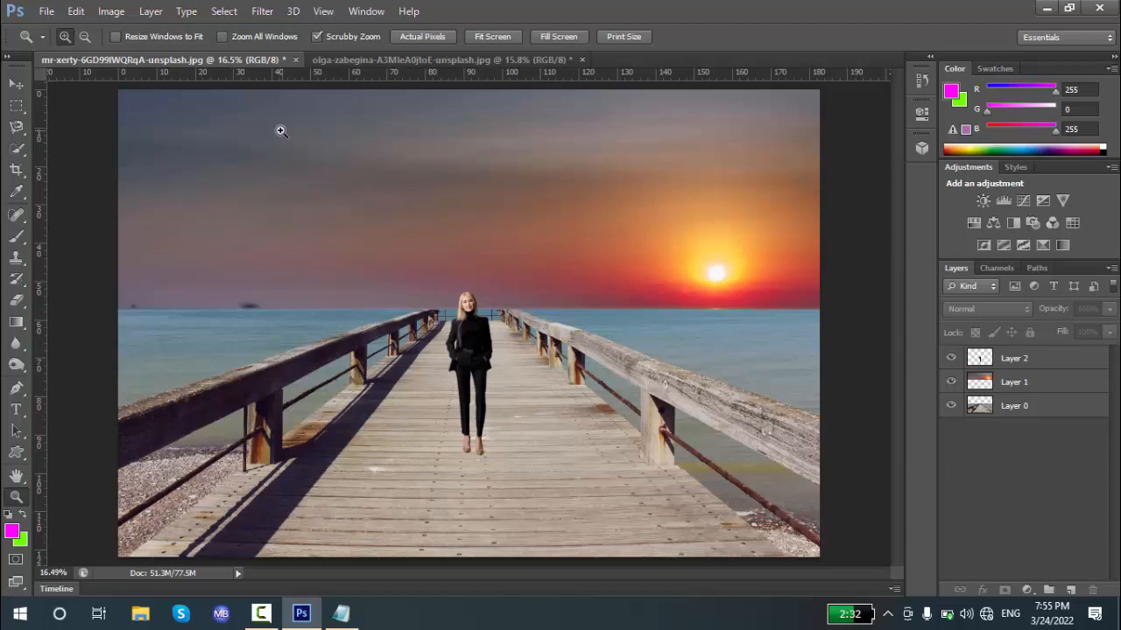
click(18, 150)
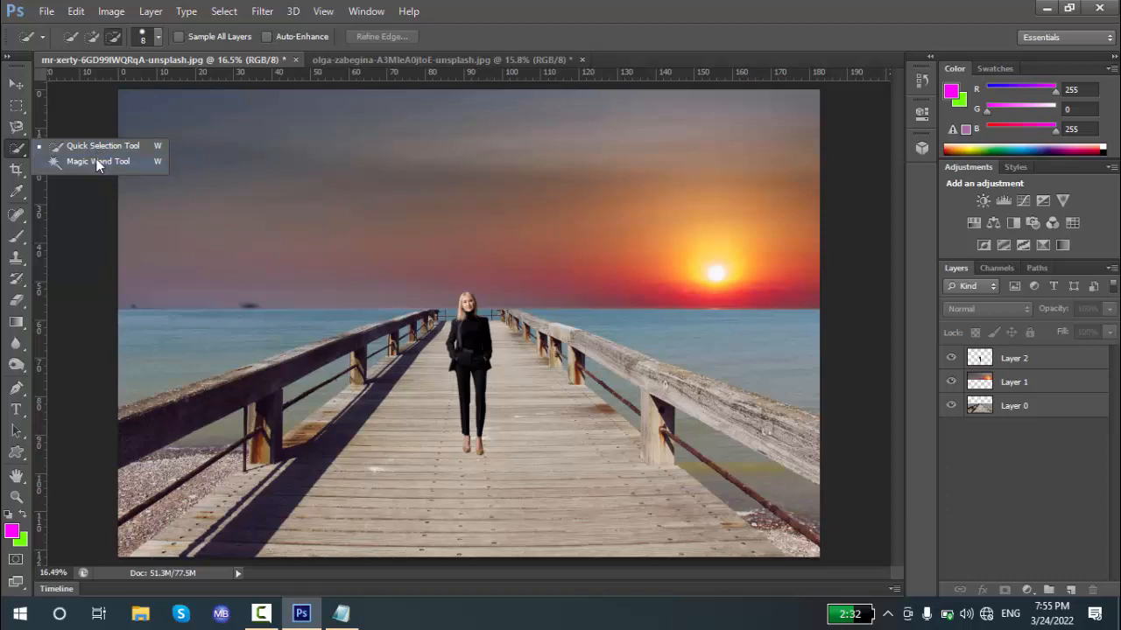
click(350, 58)
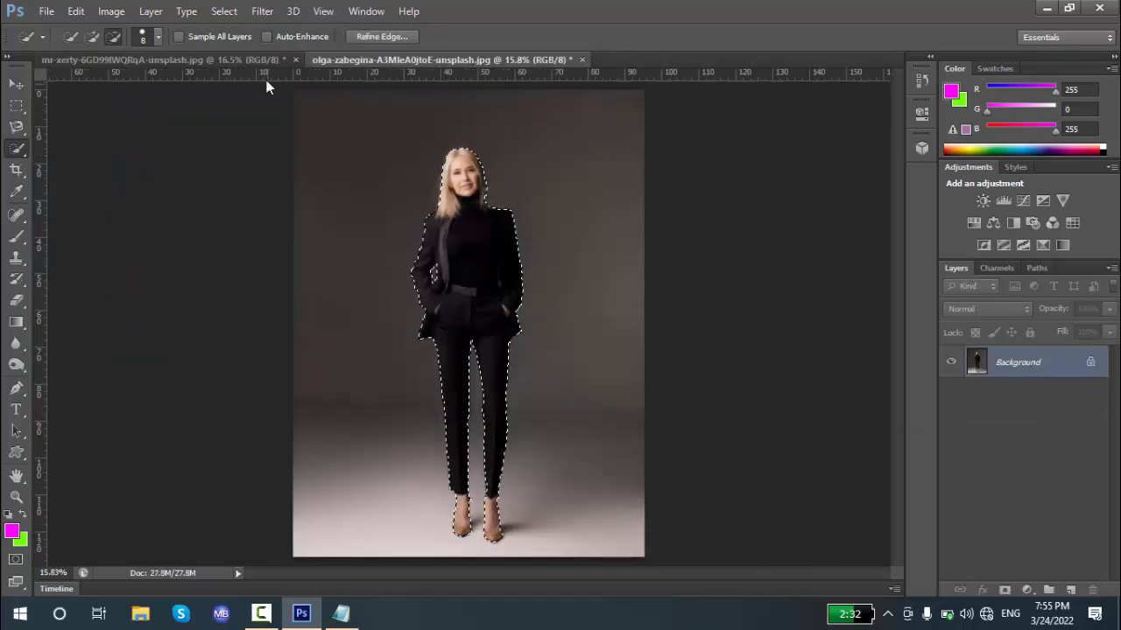
click(583, 59)
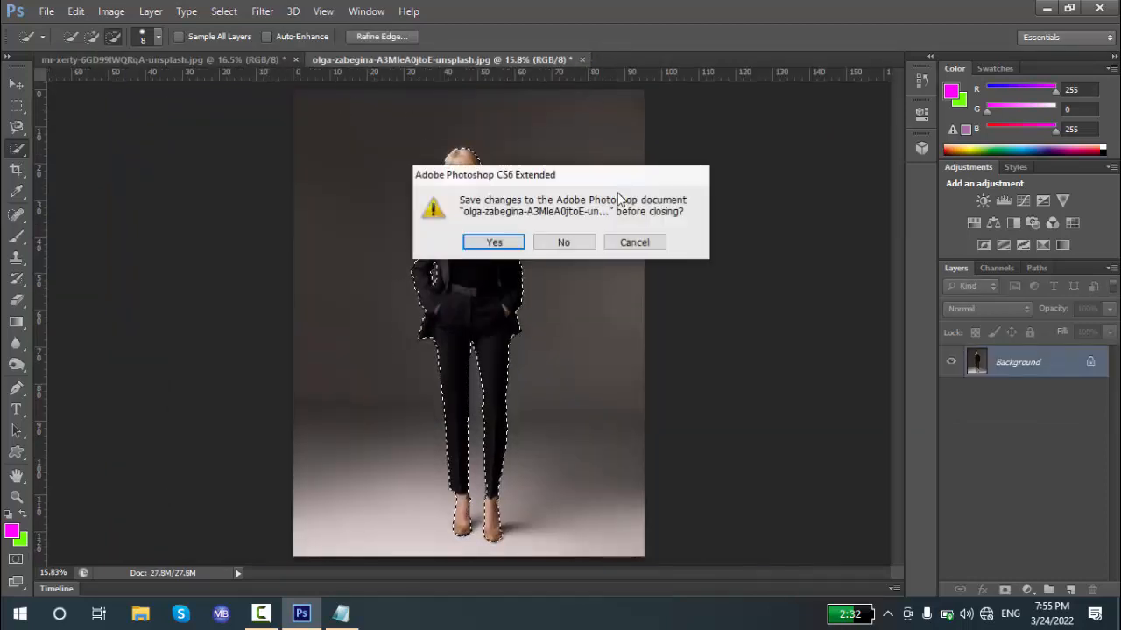
click(564, 244)
Open the portrait-format seascape photo with a clear blue sky and wooded headland from the Photoshop Pics folder
click(46, 11)
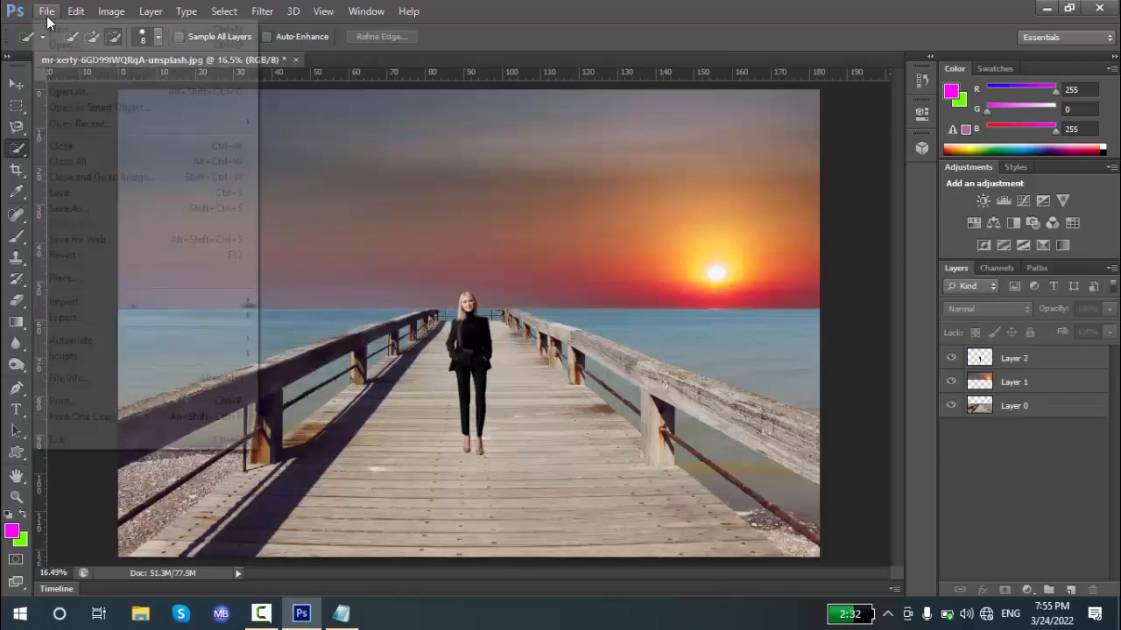
click(61, 44)
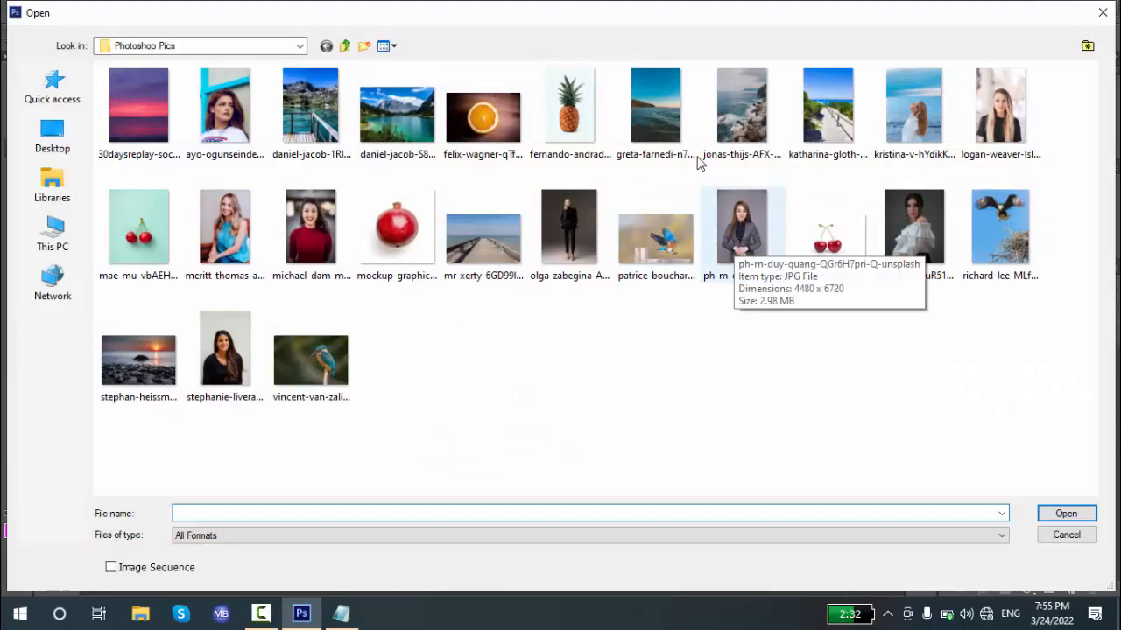
double_click(651, 104)
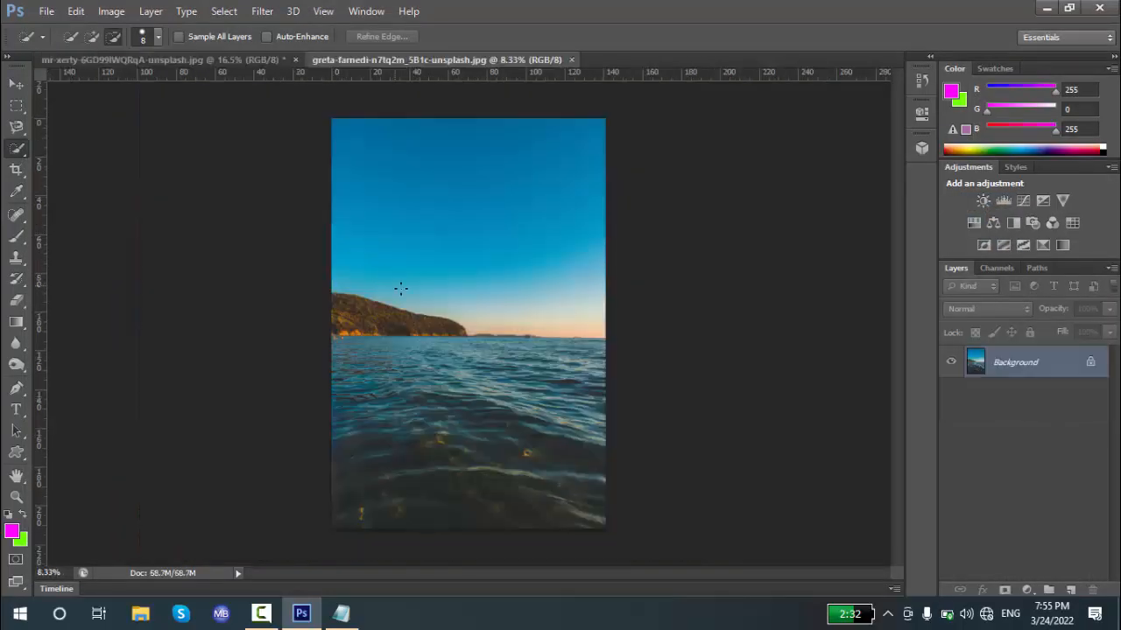
key(z)
right_click(406, 265)
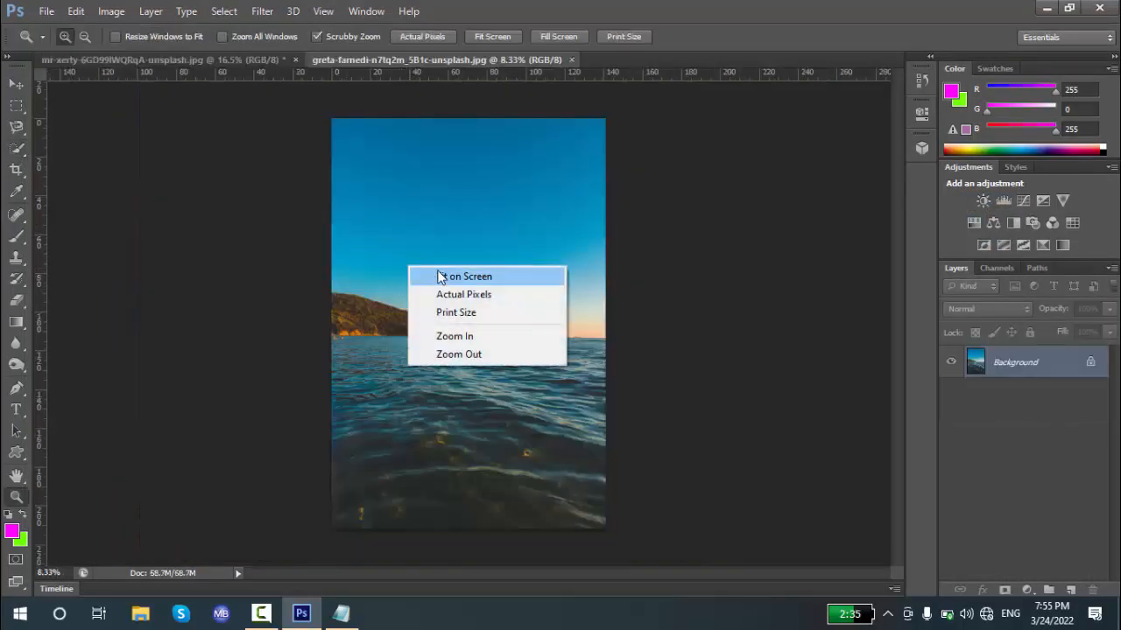
click(438, 276)
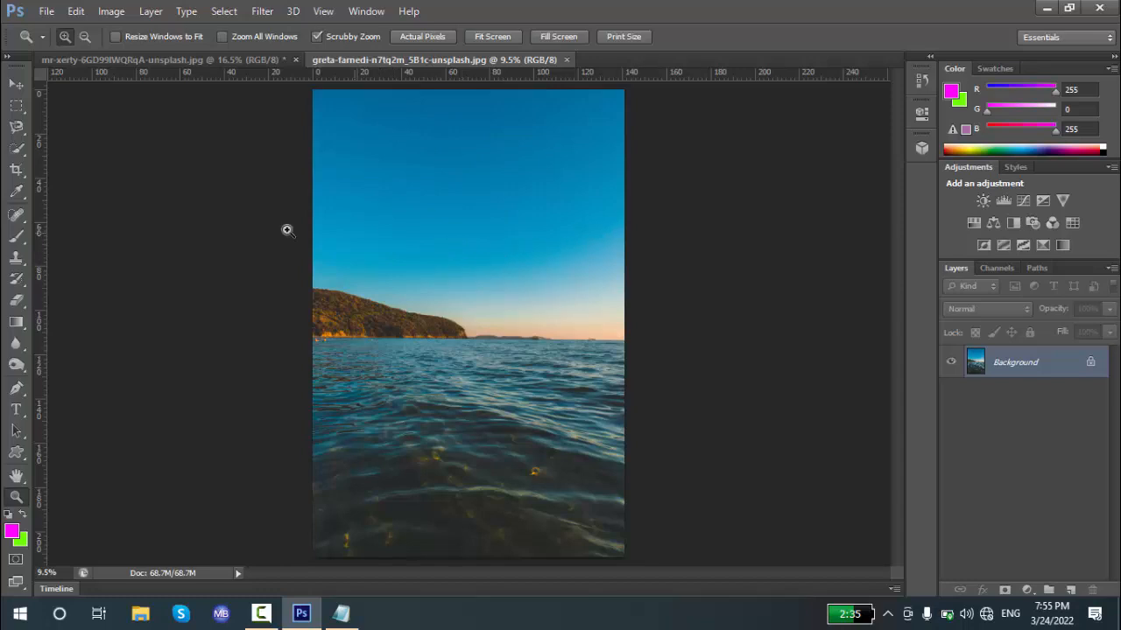
Try the Magic Wand at tolerance 25 on different parts of the blue sky, making a new selection each time
click(19, 152)
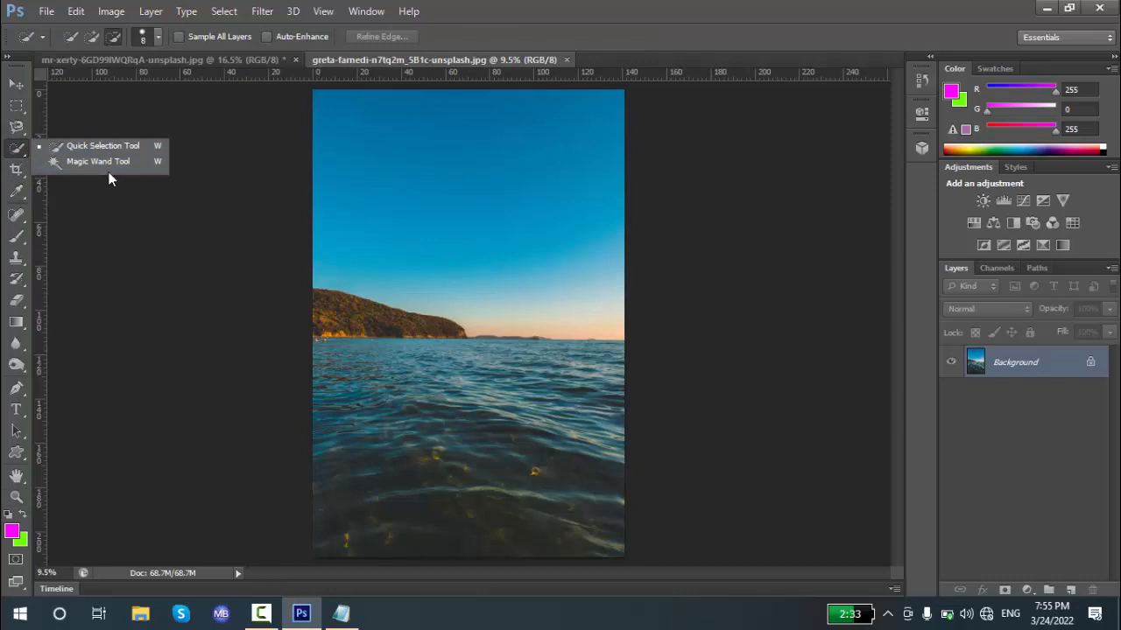
click(105, 163)
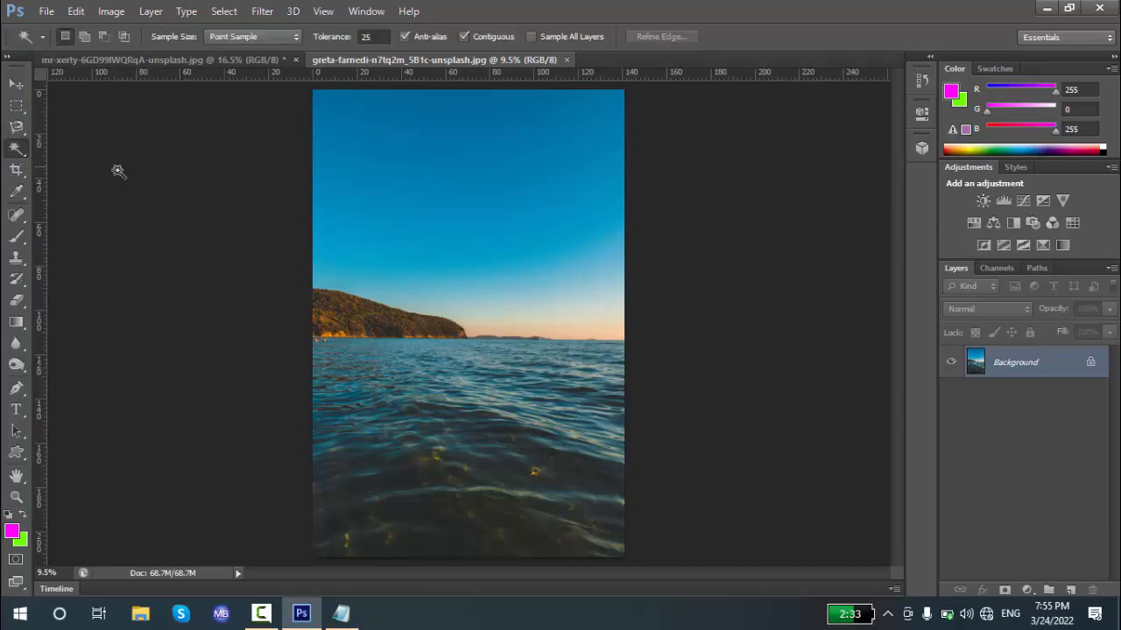
click(449, 136)
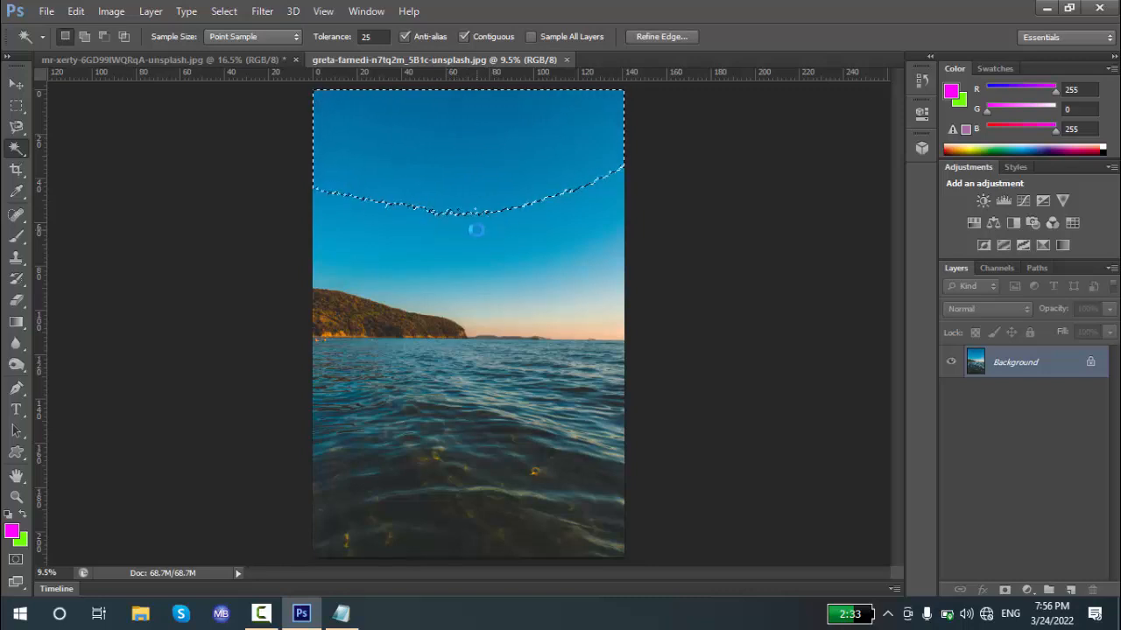
click(478, 234)
key(ctrl+d)
click(471, 137)
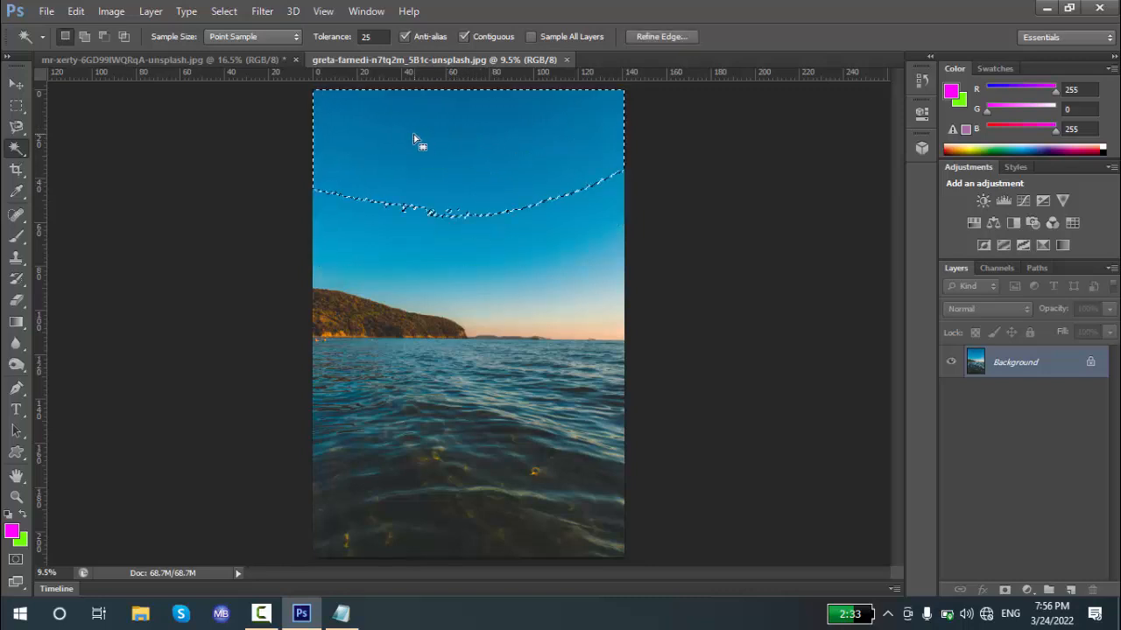
click(462, 232)
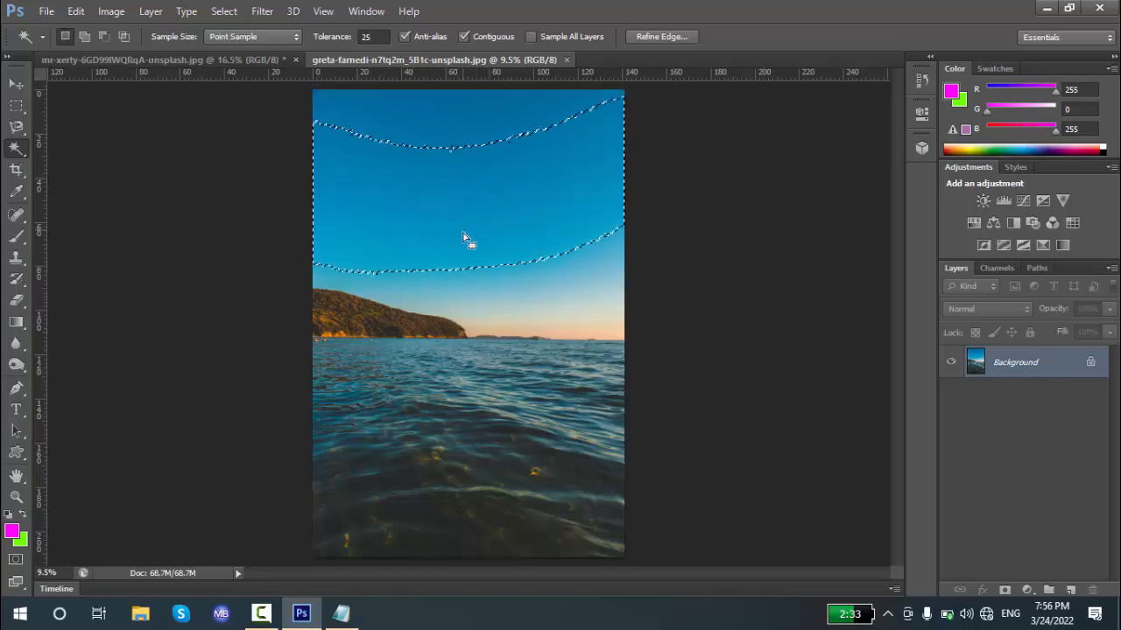
click(455, 109)
Add the remaining blue bands of sky down to the headland using the Magic Wand's add-to-selection mode
click(84, 36)
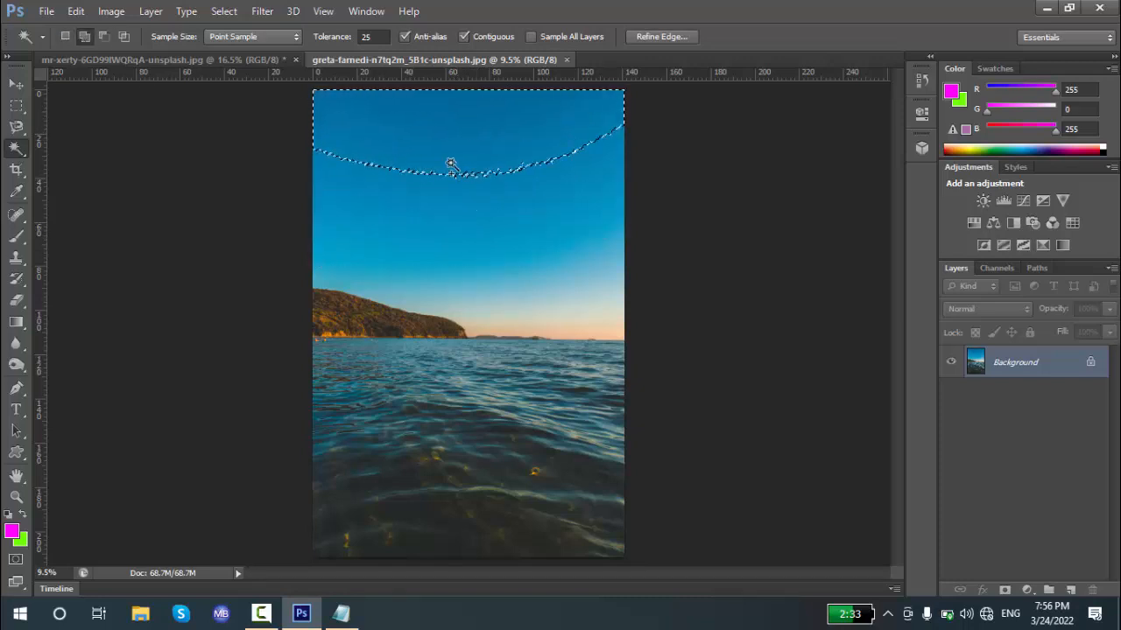
click(495, 197)
click(474, 259)
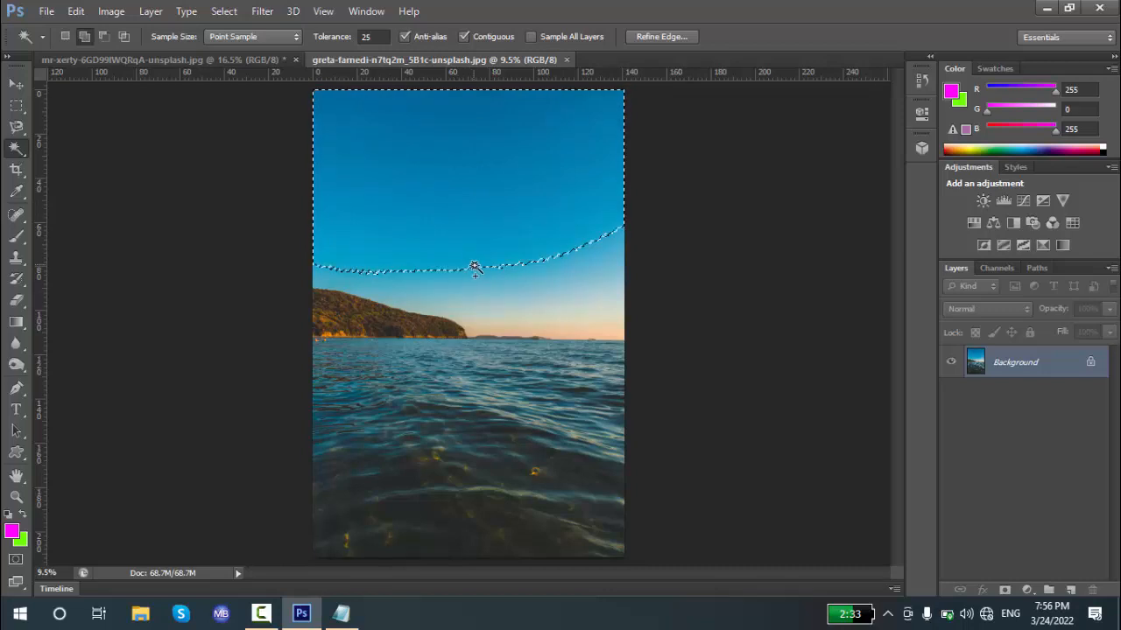
click(479, 284)
click(484, 288)
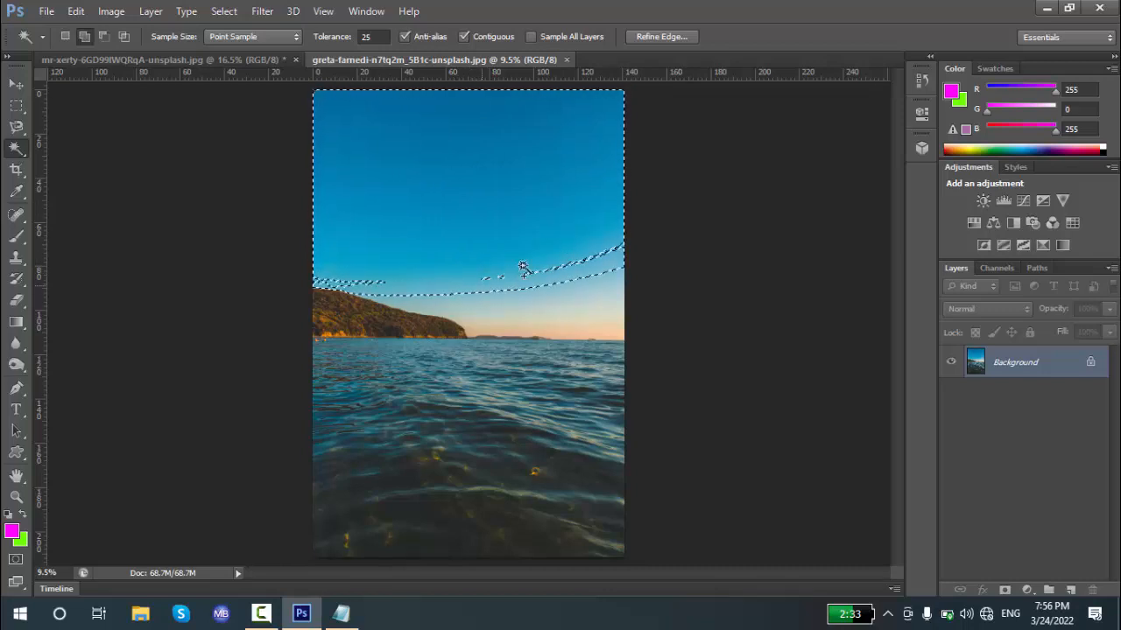
click(553, 270)
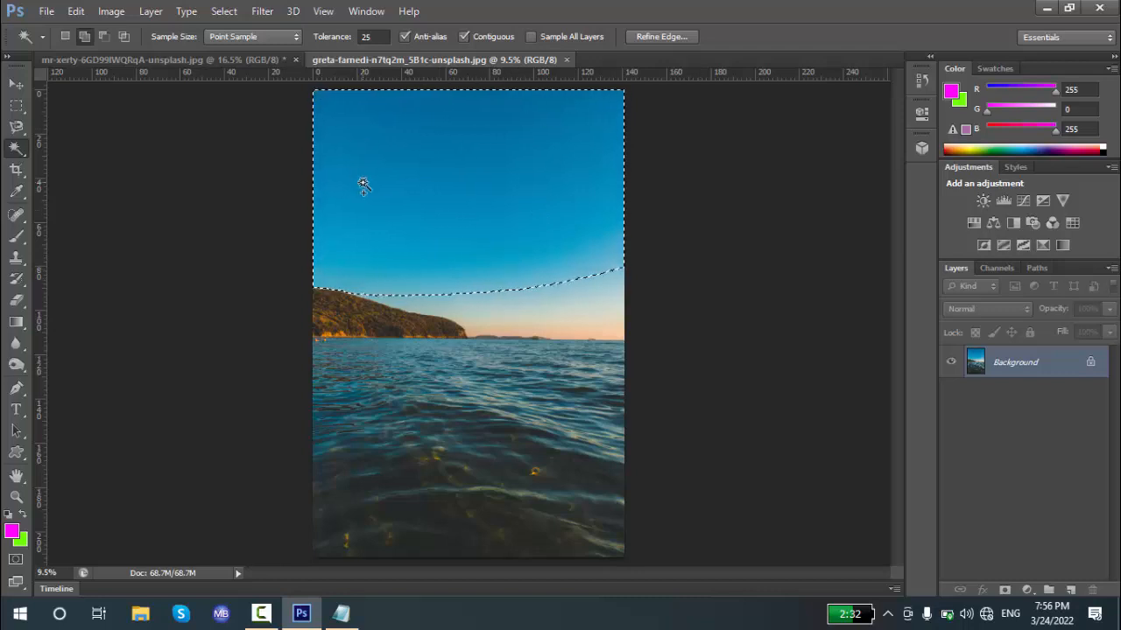
Return the Magic Wand to new-selection mode and deselect the sky
right_click(16, 147)
click(71, 162)
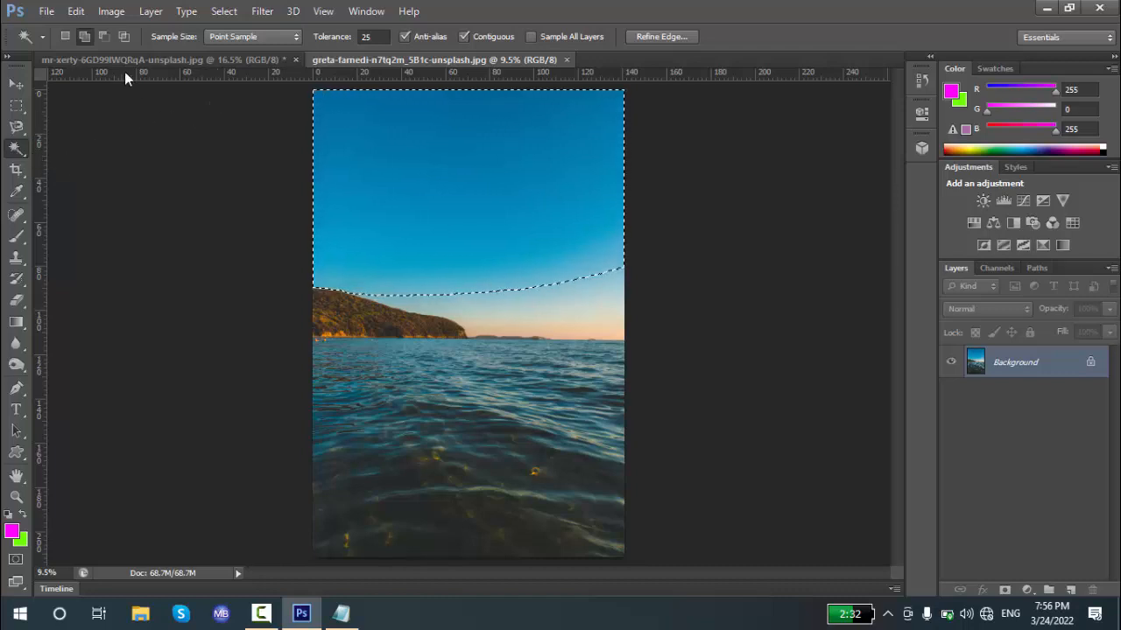
click(63, 36)
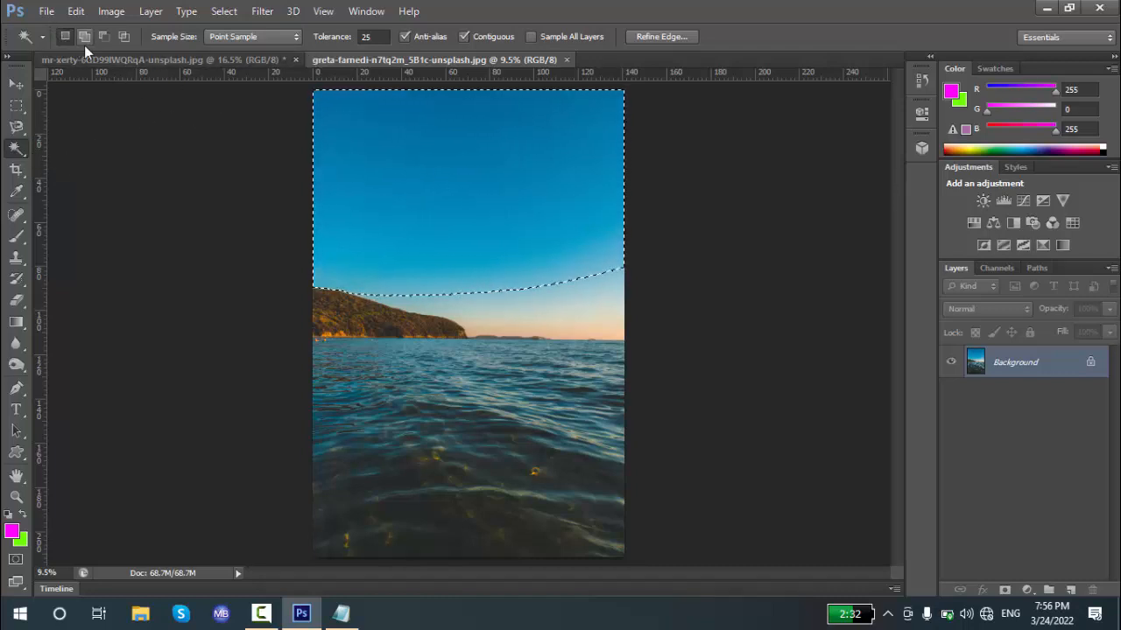
click(371, 36)
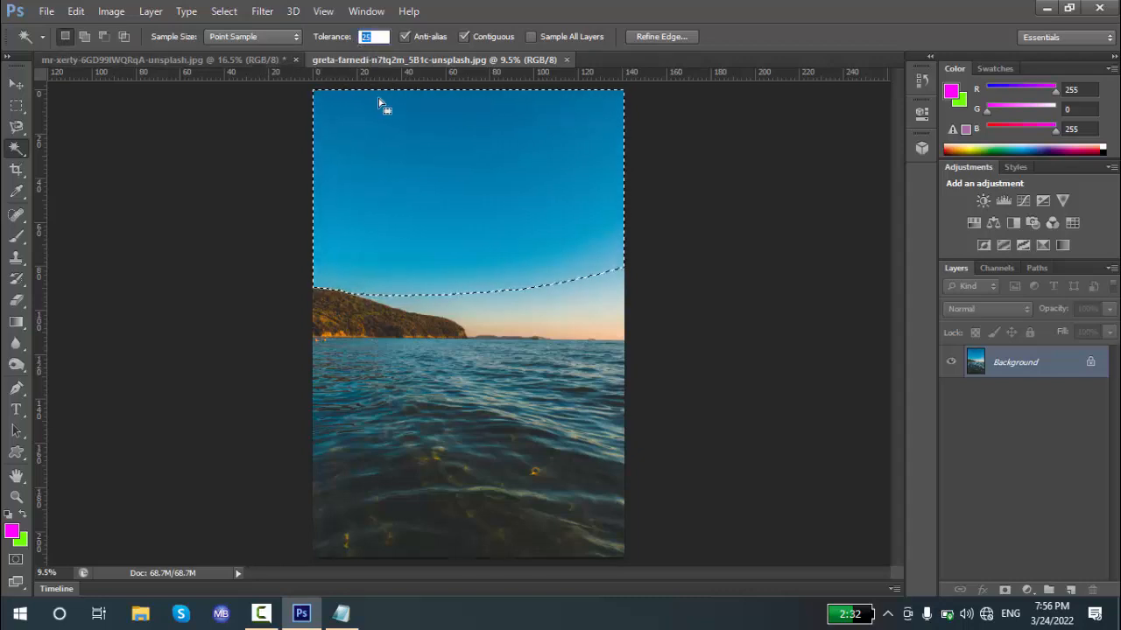
key(ctrl+d)
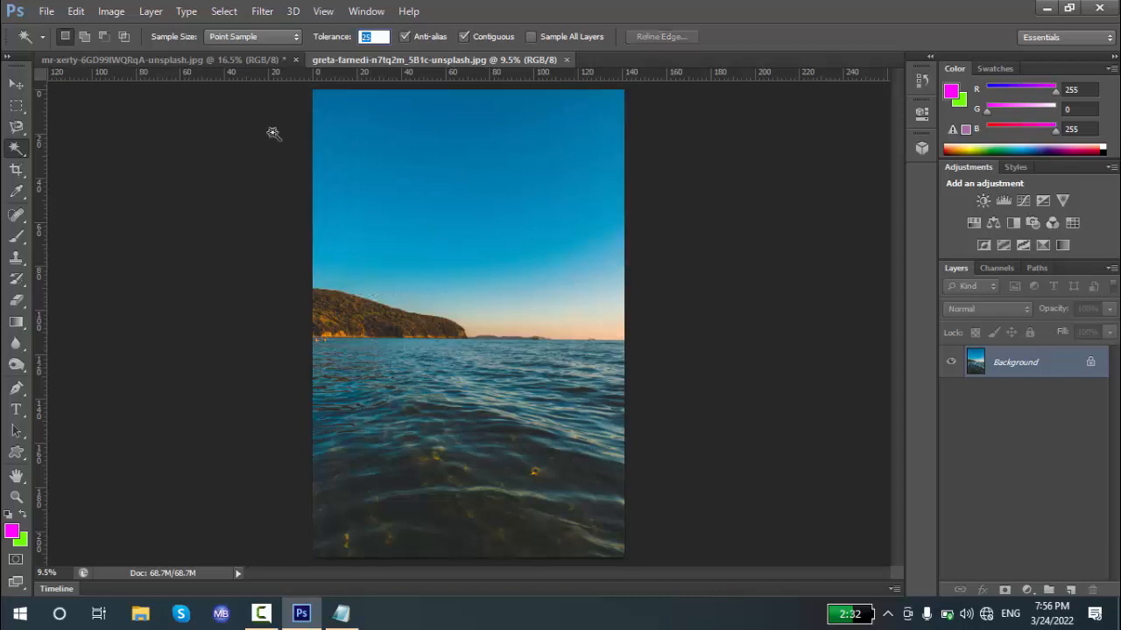
Select the sky with the Magic Wand at tolerance 25, clear it, and reselect the sky at tolerance 100
click(424, 172)
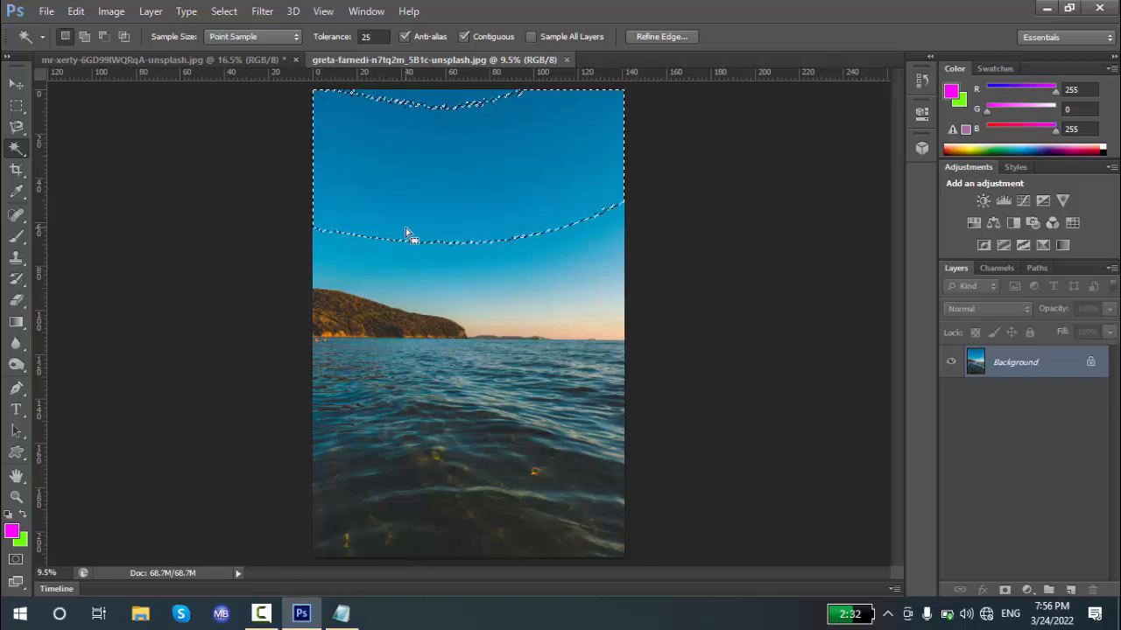
key(ctrl+d)
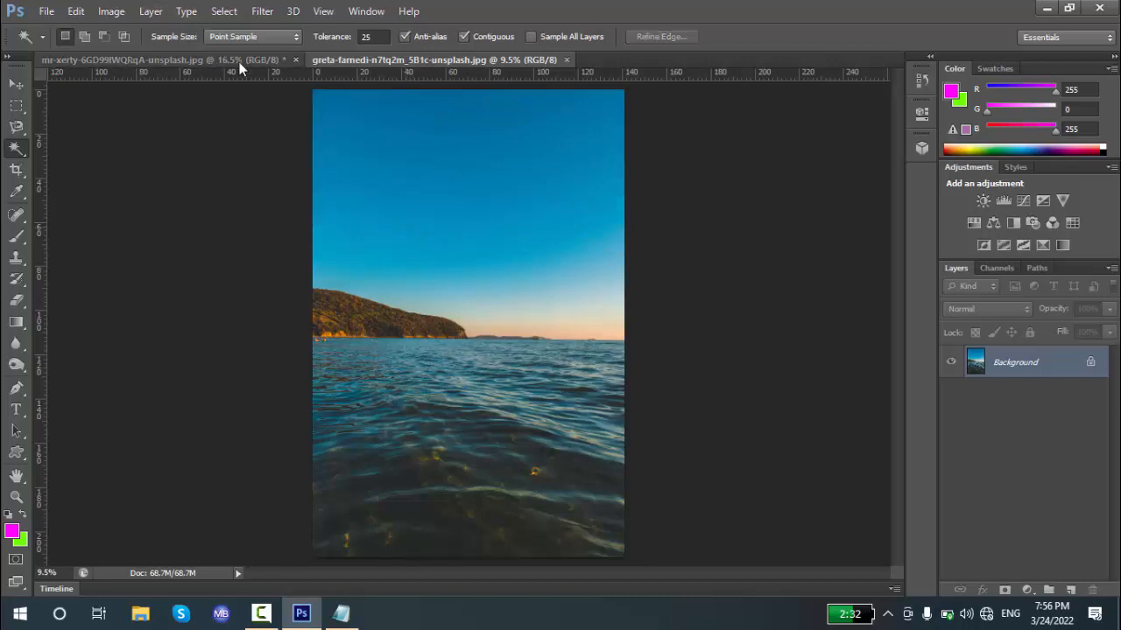
mouse_move(329, 45)
mouse_down()
mouse_move(395, 46)
mouse_move(322, 35)
mouse_up()
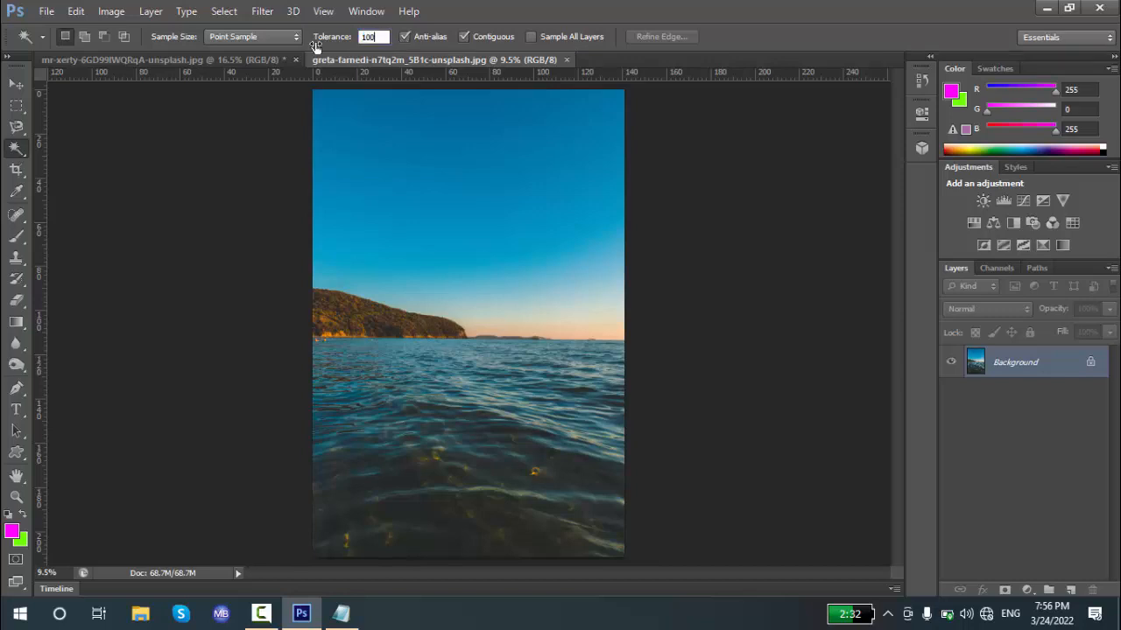
key(Return)
click(451, 119)
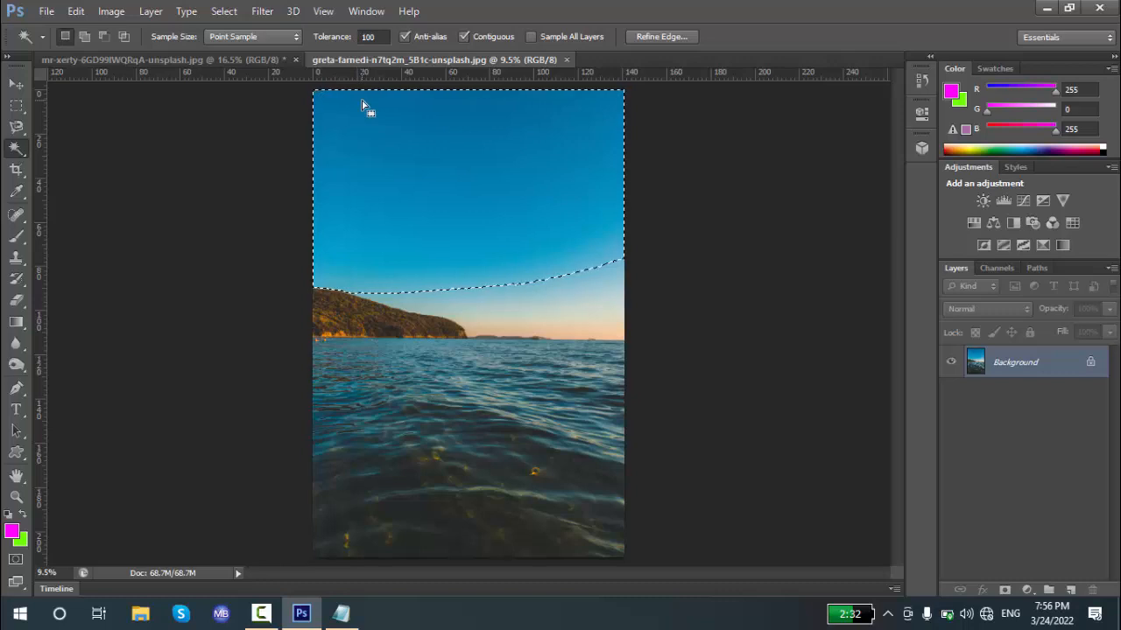
Set the Magic Wand tolerance to 200 and reselect the sky from its middle area
click(381, 36)
text(200)
key(Return)
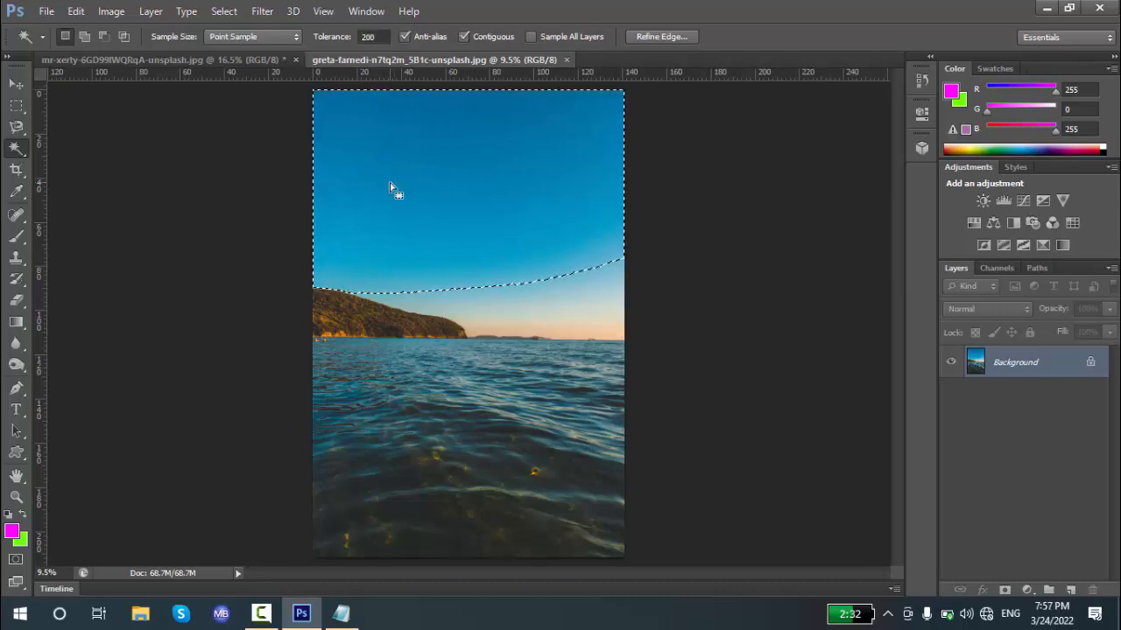
click(328, 206)
click(494, 188)
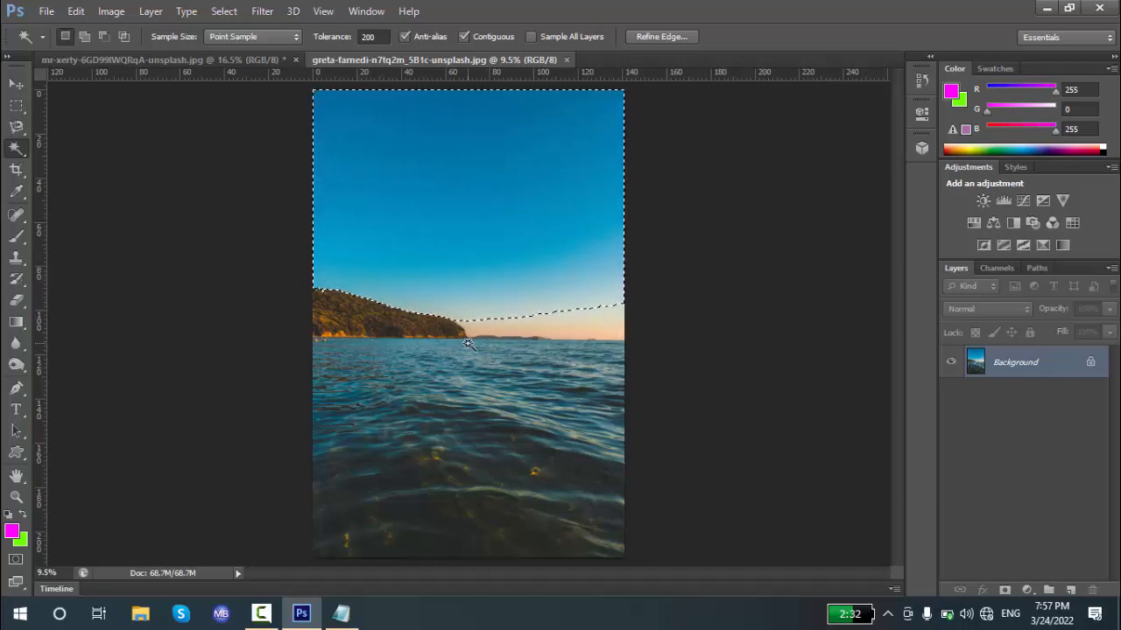
Set the Magic Wand tolerance to 25, clear the selection, and select the sky again
click(368, 36)
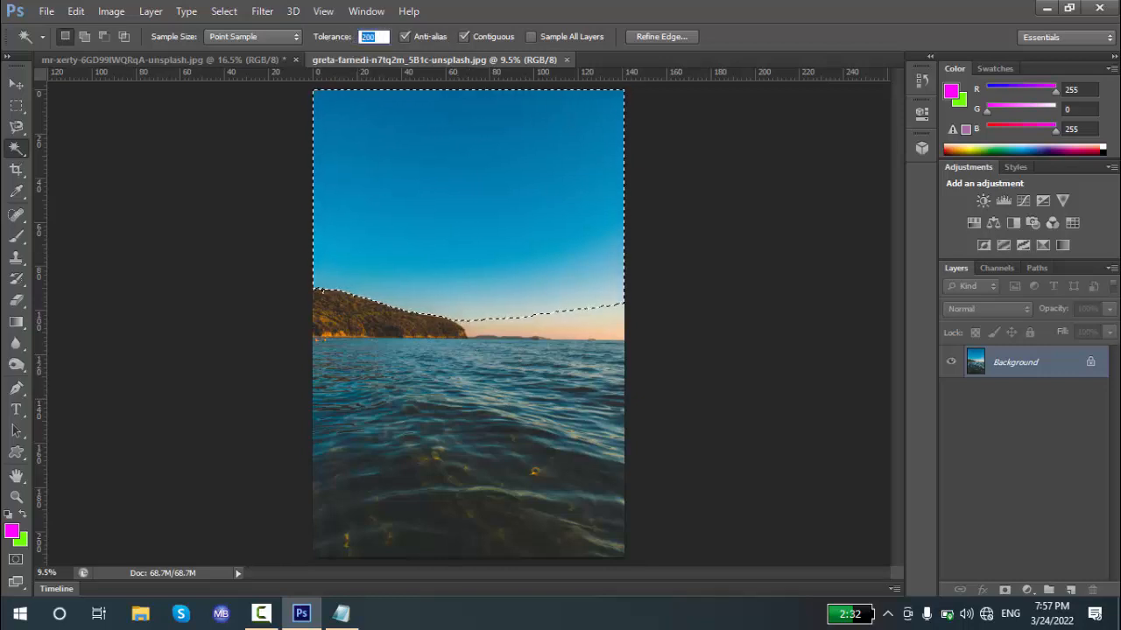
text(25)
key(Return)
key(ctrl+d)
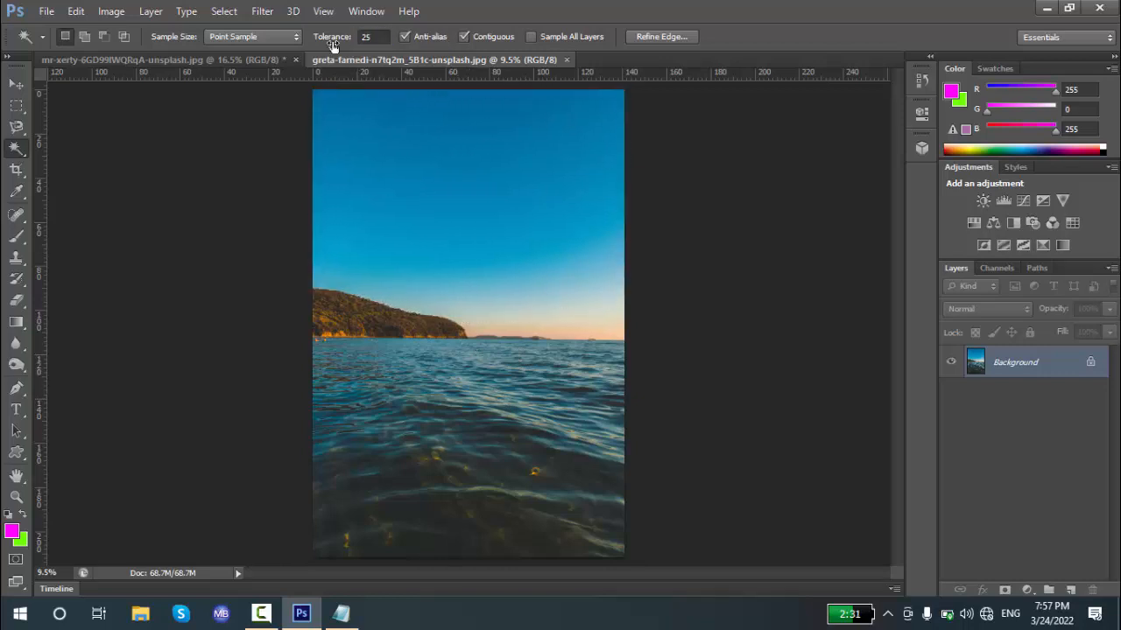
click(396, 185)
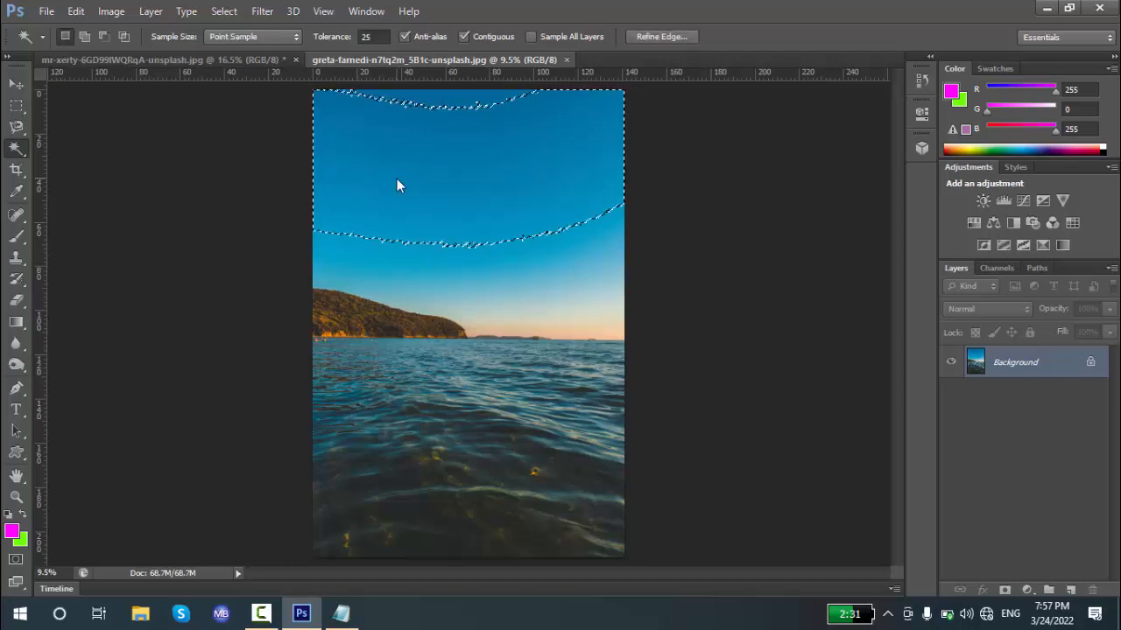
Clear the sky selection and test the Magic Wand with Contiguous off on the sky, horizon glow and water
key(ctrl+d)
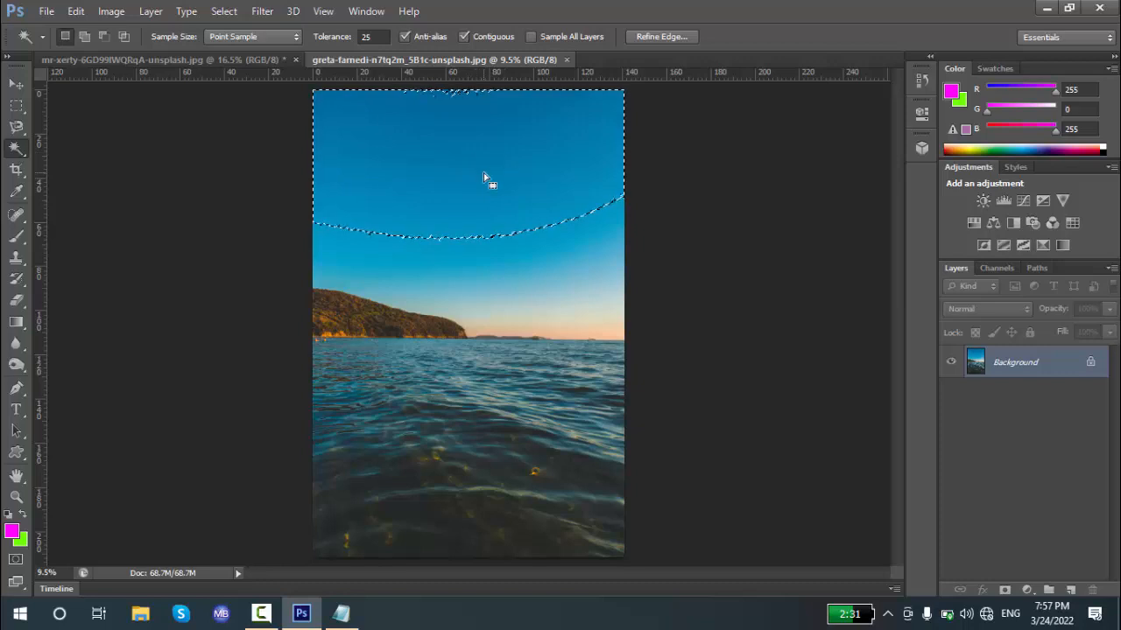
key(ctrl+d)
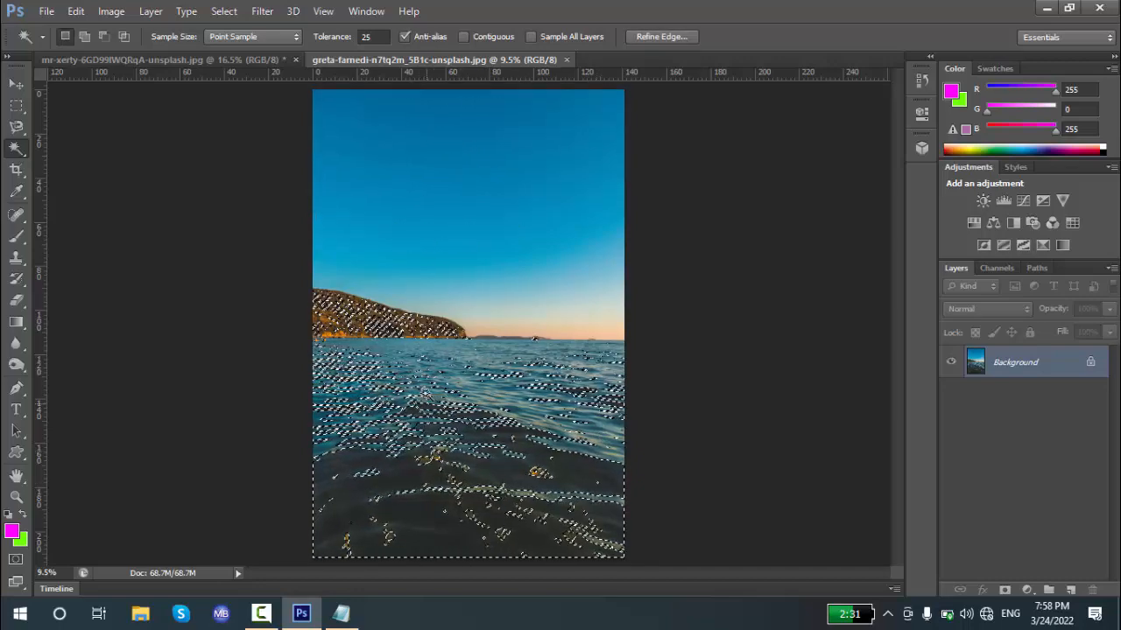
click(507, 253)
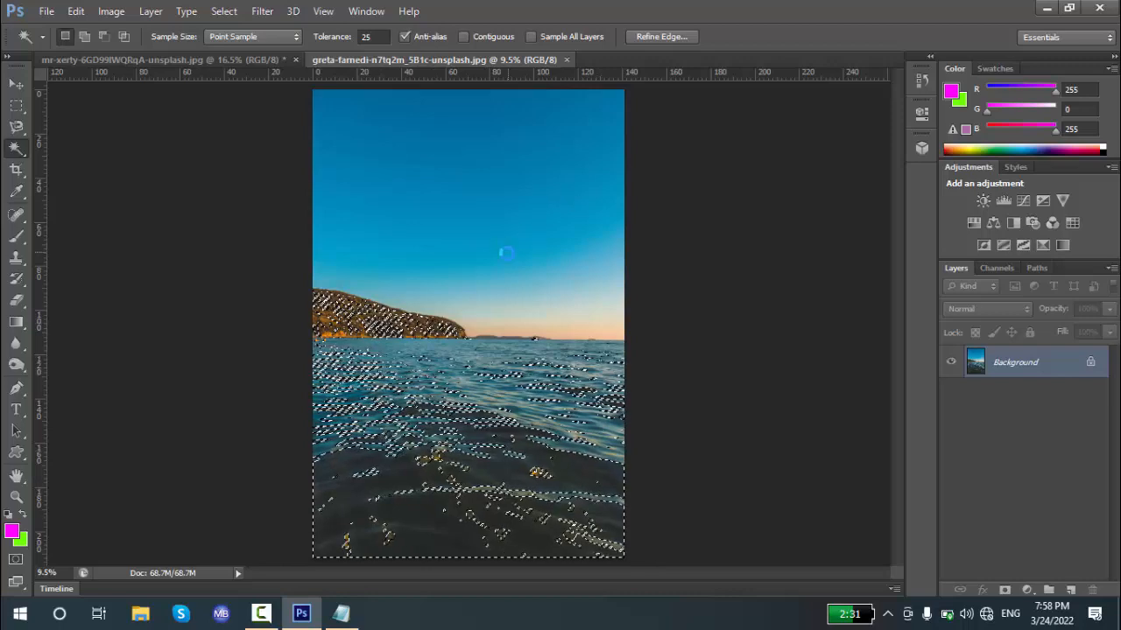
click(551, 318)
click(513, 223)
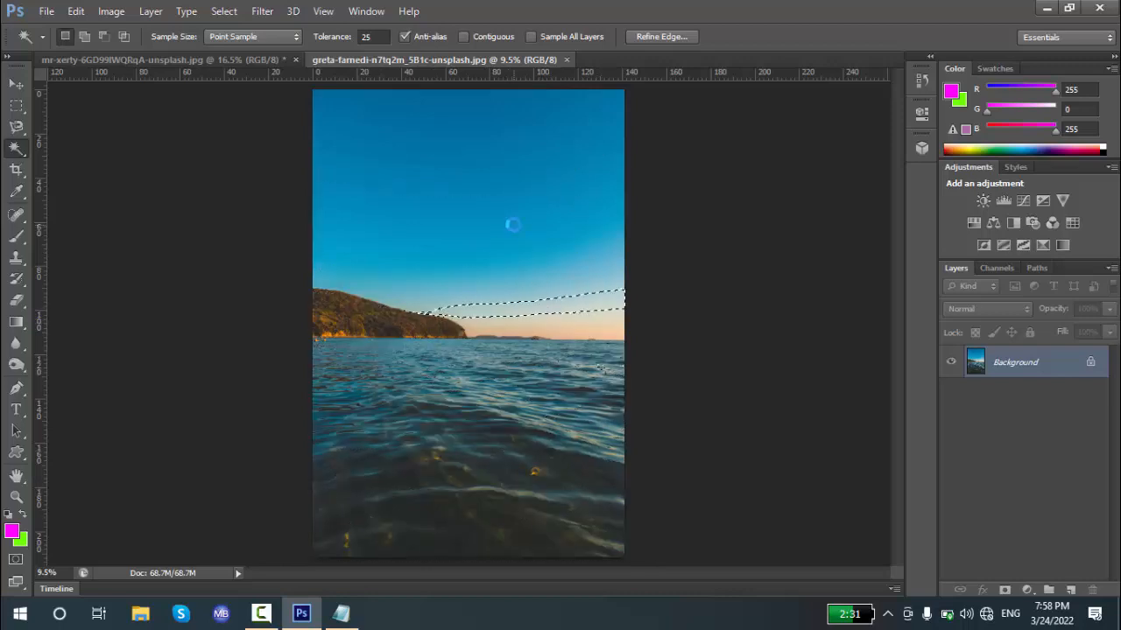
click(515, 423)
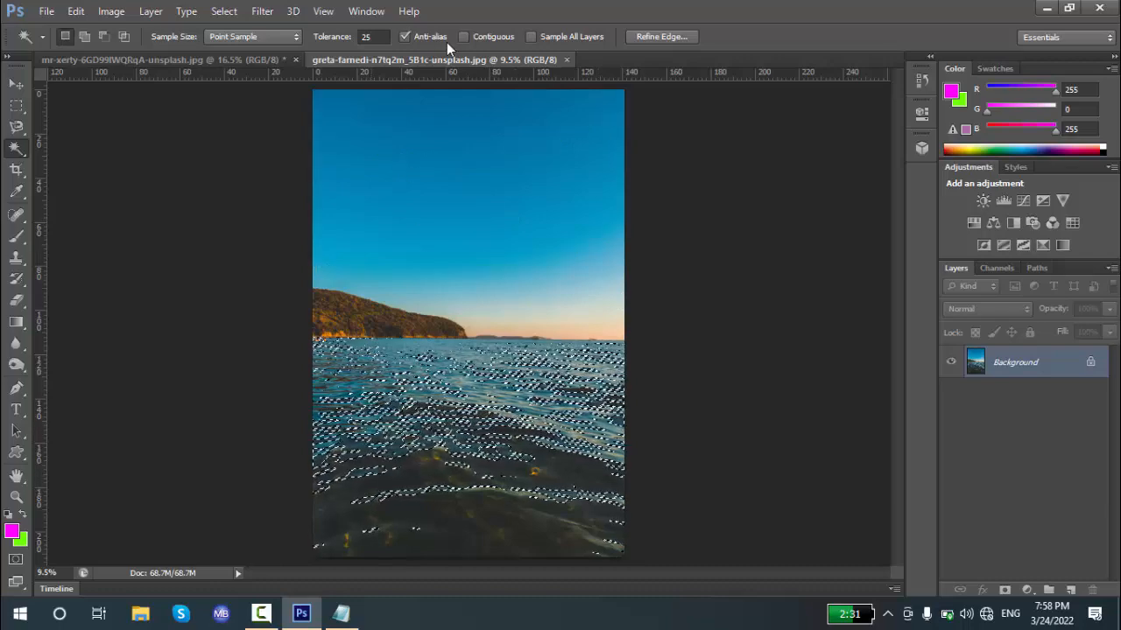
click(441, 158)
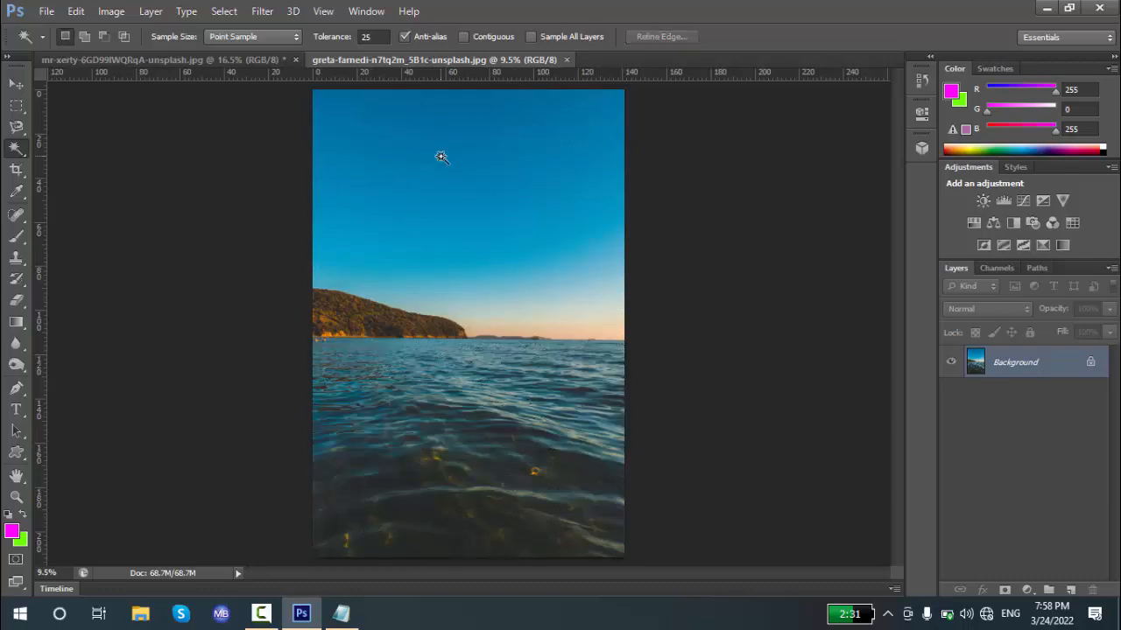
Turn Contiguous on and sample several areas of the water with the Magic Wand
click(463, 37)
click(467, 438)
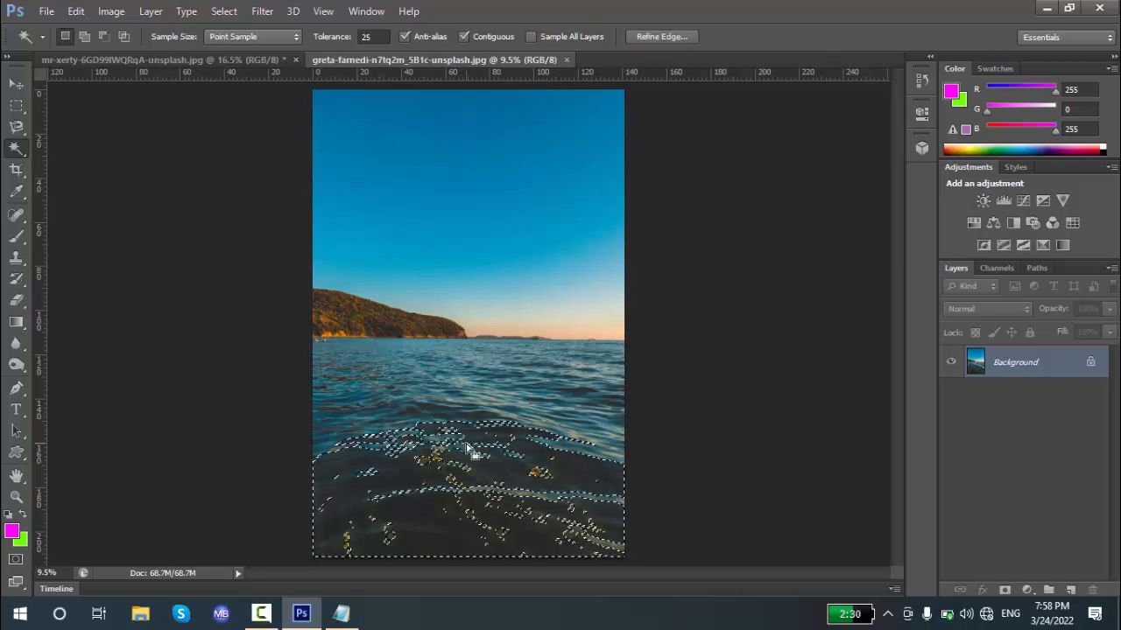
click(425, 392)
click(505, 399)
click(504, 515)
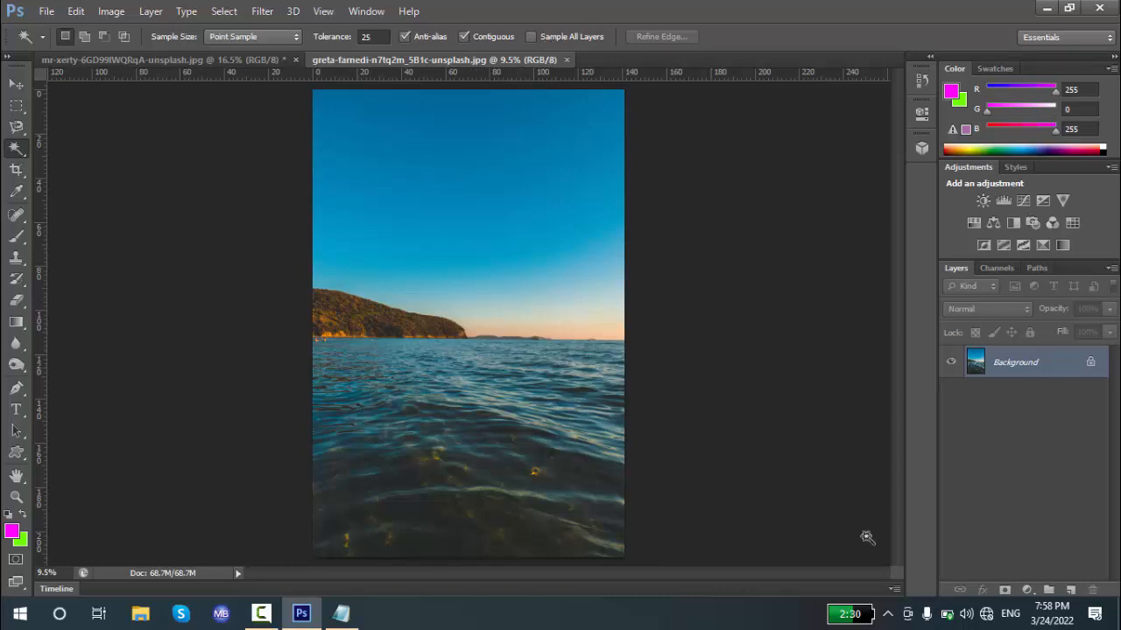
Add a blank layer above the Background and try the Quick Selection tool across the sky
click(1070, 590)
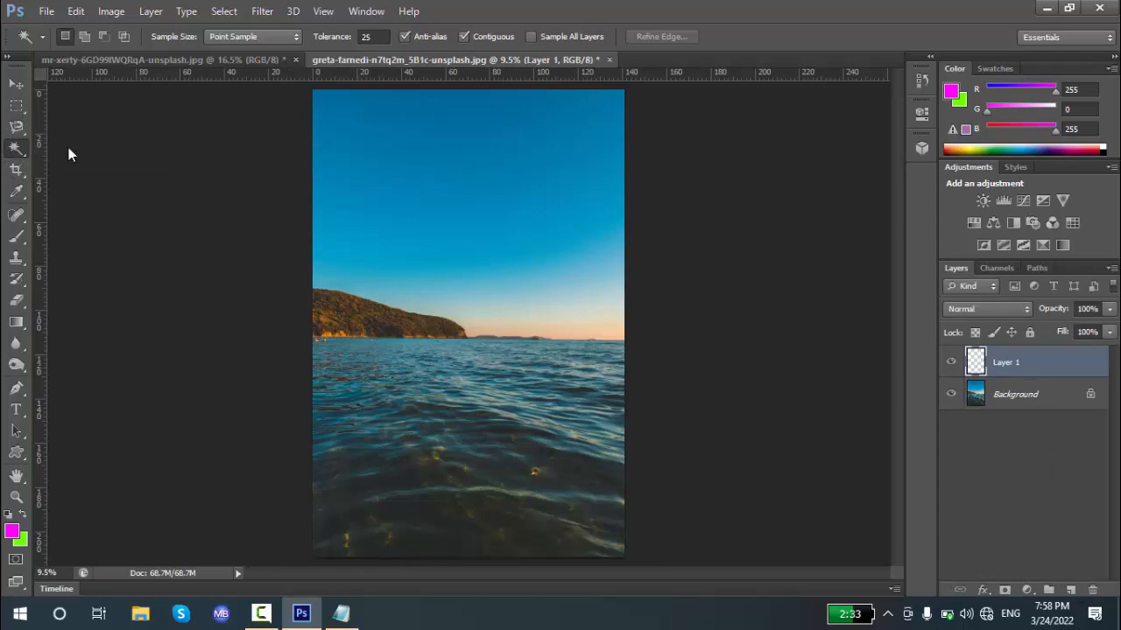
key(shift+w)
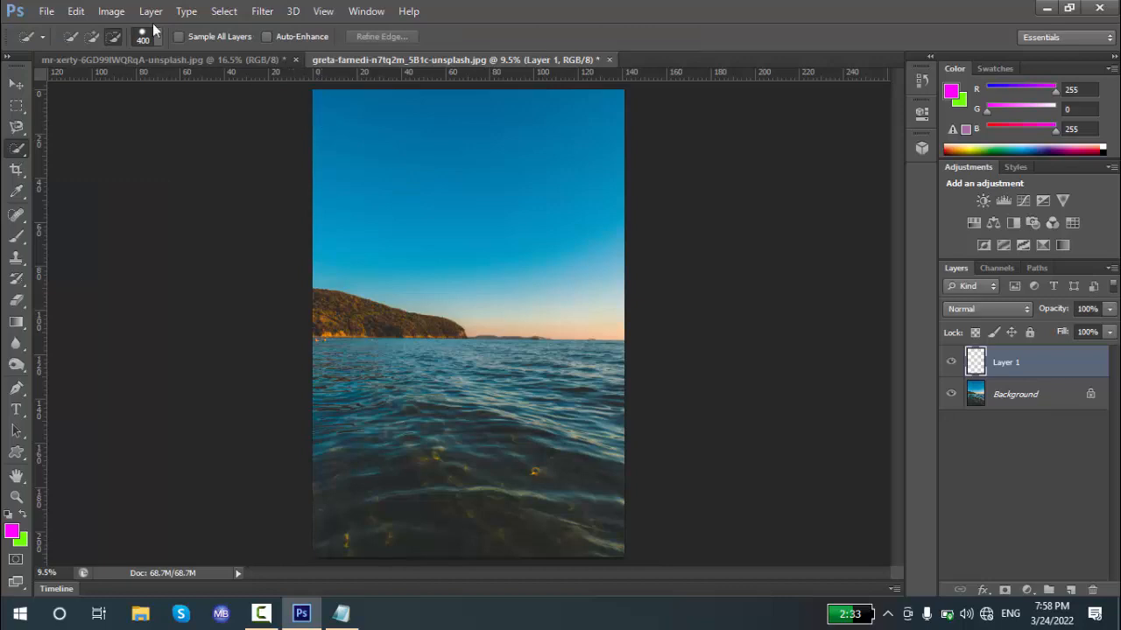
key(bracketright)
mouse_move(316, 87)
mouse_down()
mouse_move(394, 216)
mouse_move(536, 260)
mouse_up()
mouse_move(321, 99)
mouse_down()
mouse_move(475, 164)
mouse_move(513, 197)
mouse_move(398, 194)
mouse_up()
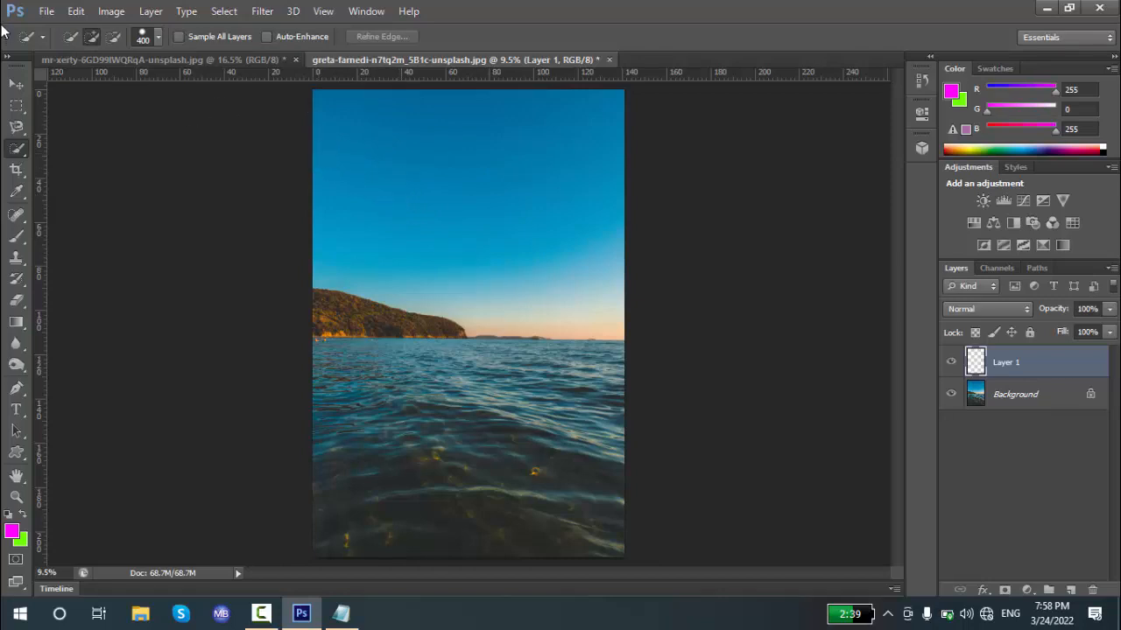
Select the upper sky with Quick Selection in new-selection mode, clear the selection, and try the Move tool on the sky
click(70, 36)
click(320, 100)
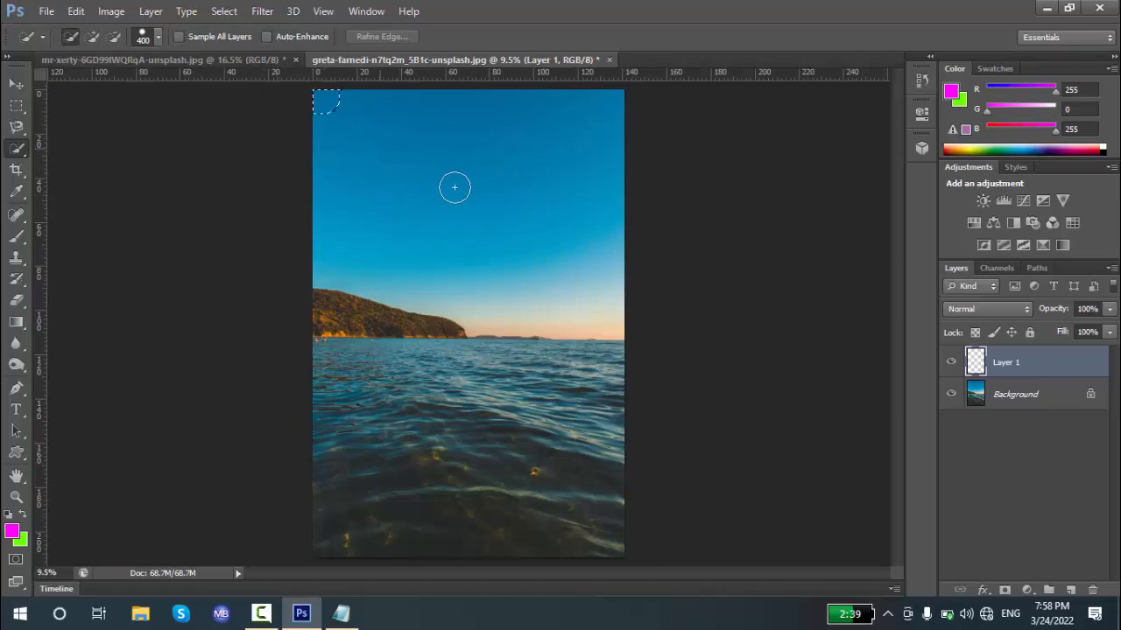
drag(454, 187, 567, 242)
mouse_move(522, 154)
mouse_down()
mouse_move(391, 147)
mouse_move(342, 187)
mouse_move(401, 215)
mouse_move(553, 209)
mouse_move(584, 193)
mouse_move(602, 199)
mouse_move(601, 275)
mouse_move(492, 266)
mouse_move(335, 228)
mouse_up()
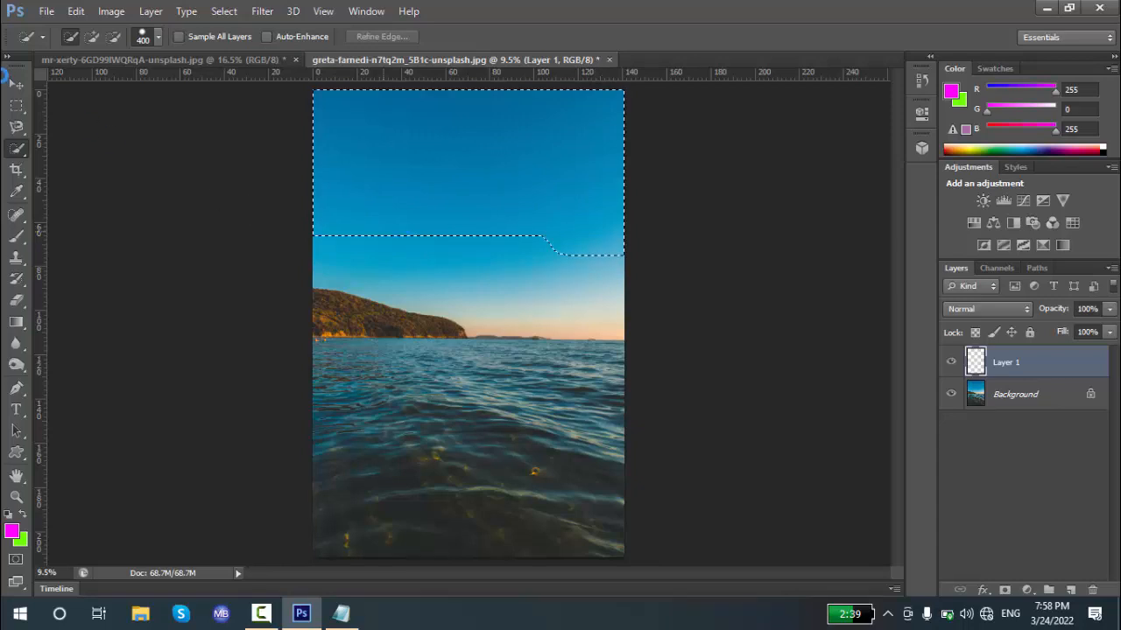
click(17, 84)
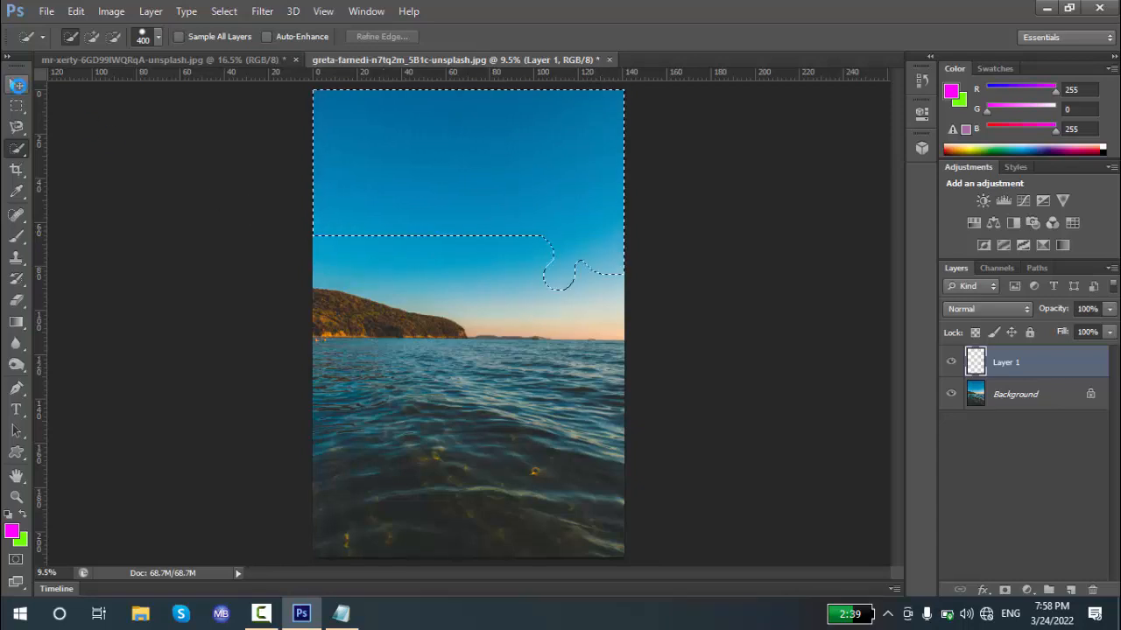
key(ctrl+d)
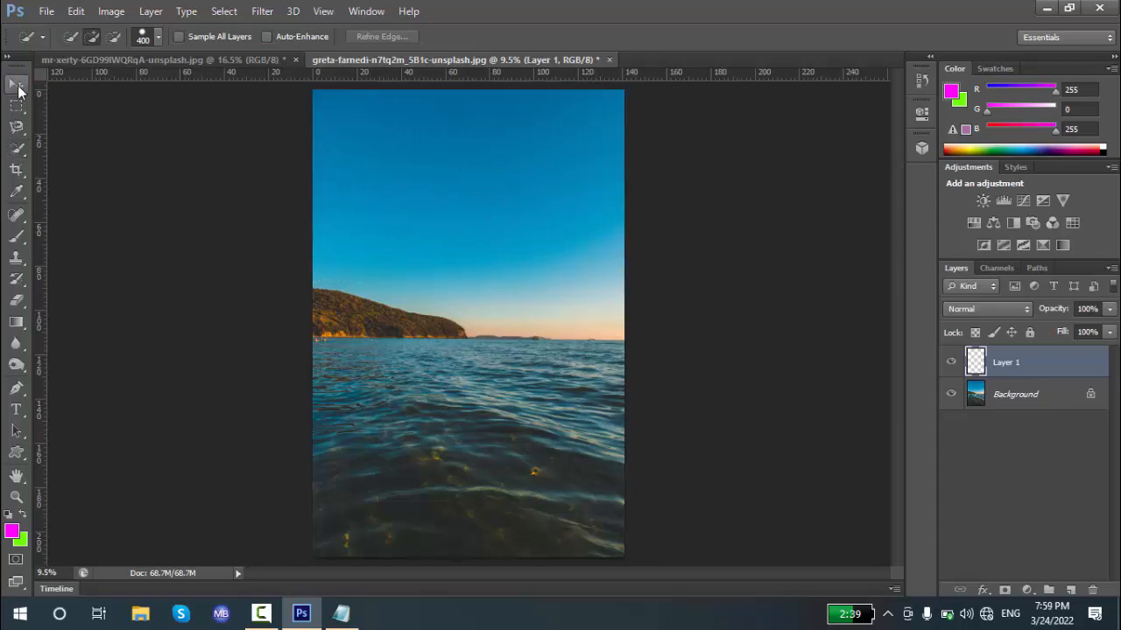
mouse_move(460, 204)
mouse_down()
mouse_move(602, 207)
mouse_move(456, 208)
mouse_up()
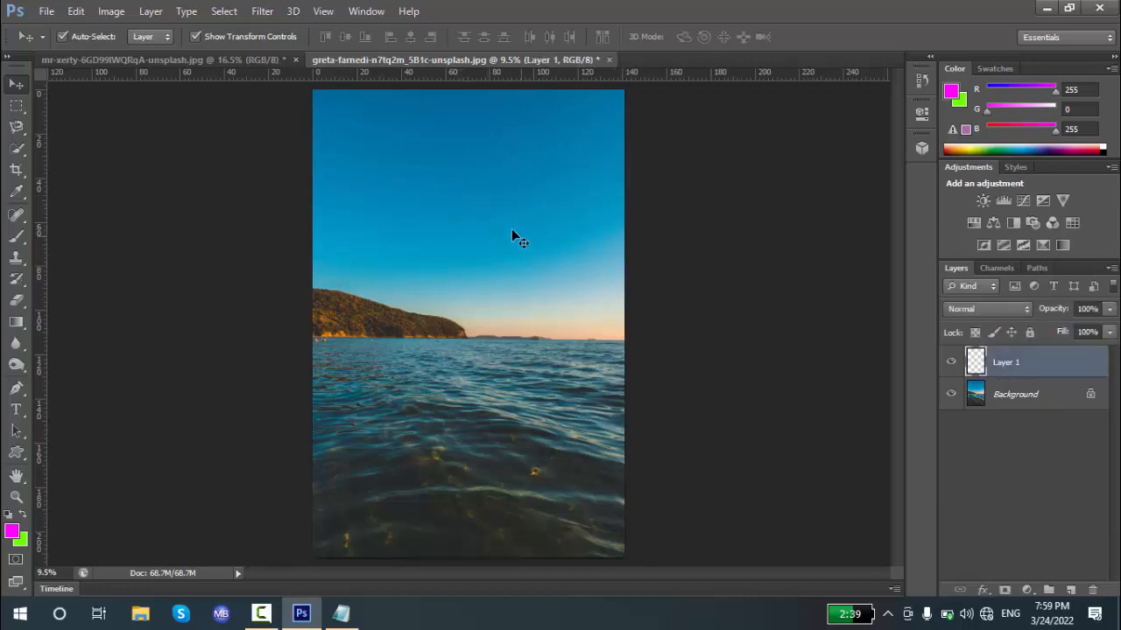
Select the upper sky with a full-width rectangular marquee and try to copy it from the blank layer
click(16, 105)
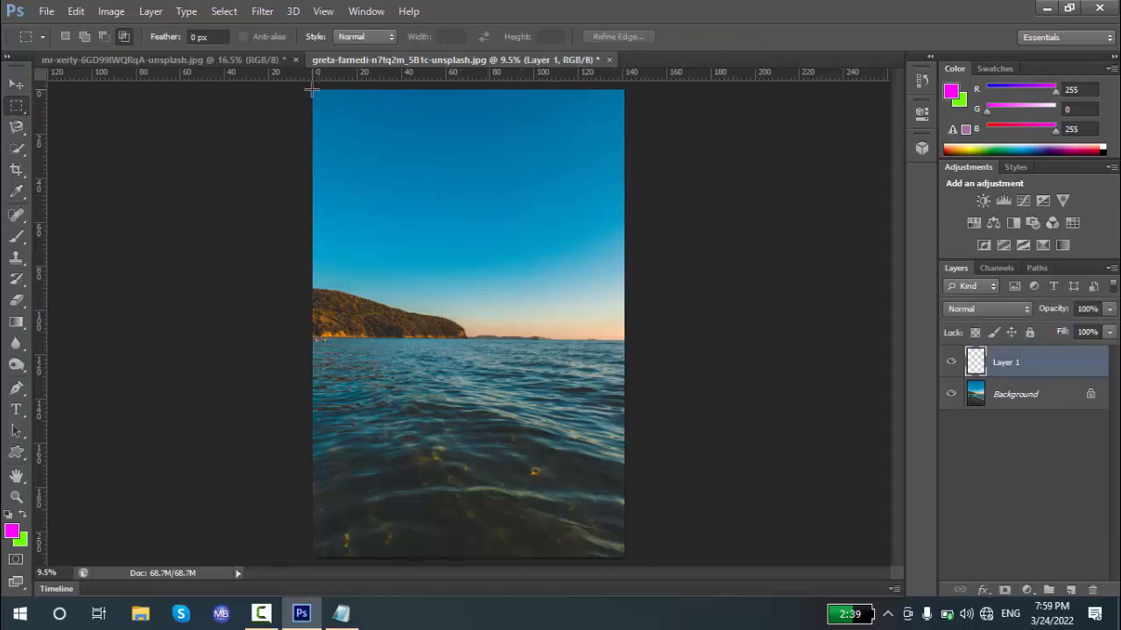
drag(312, 88, 618, 268)
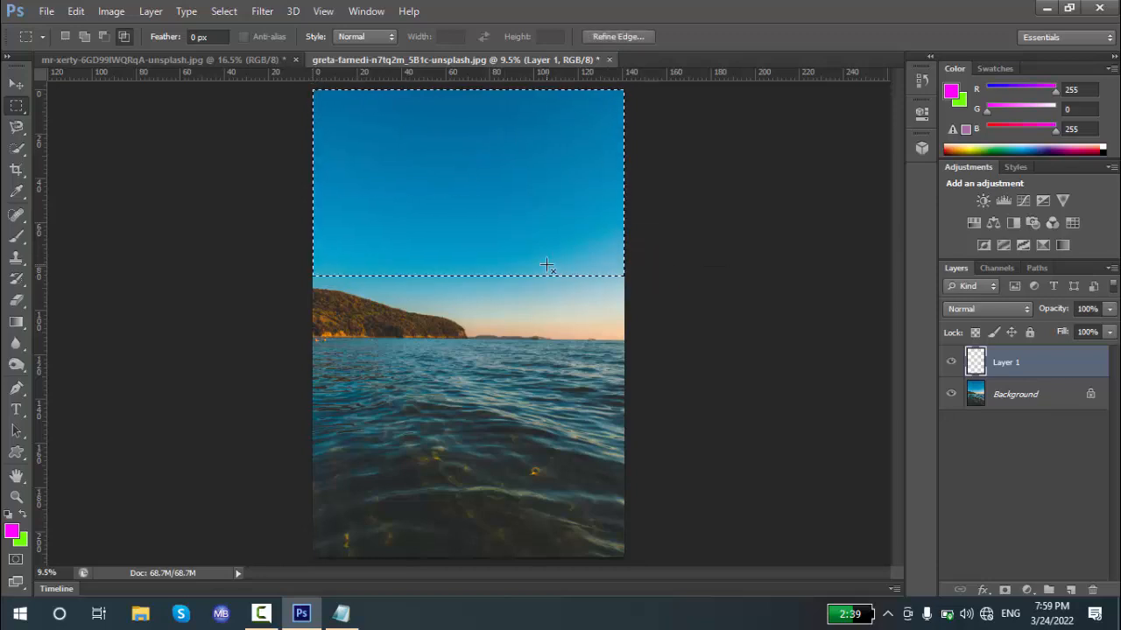
key(ctrl+c)
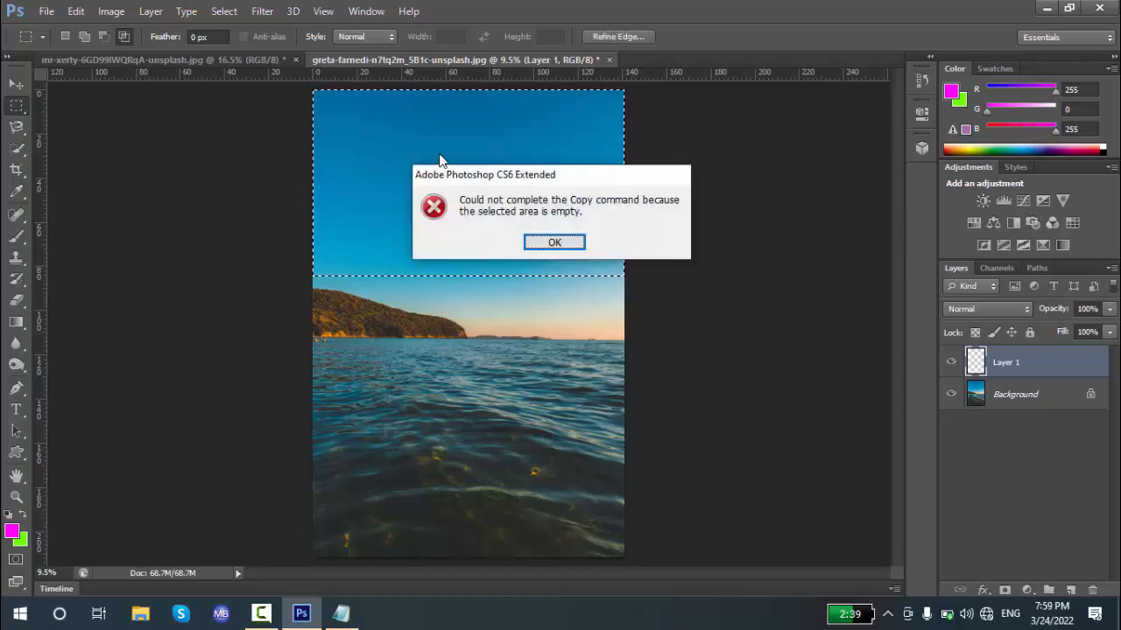
click(564, 245)
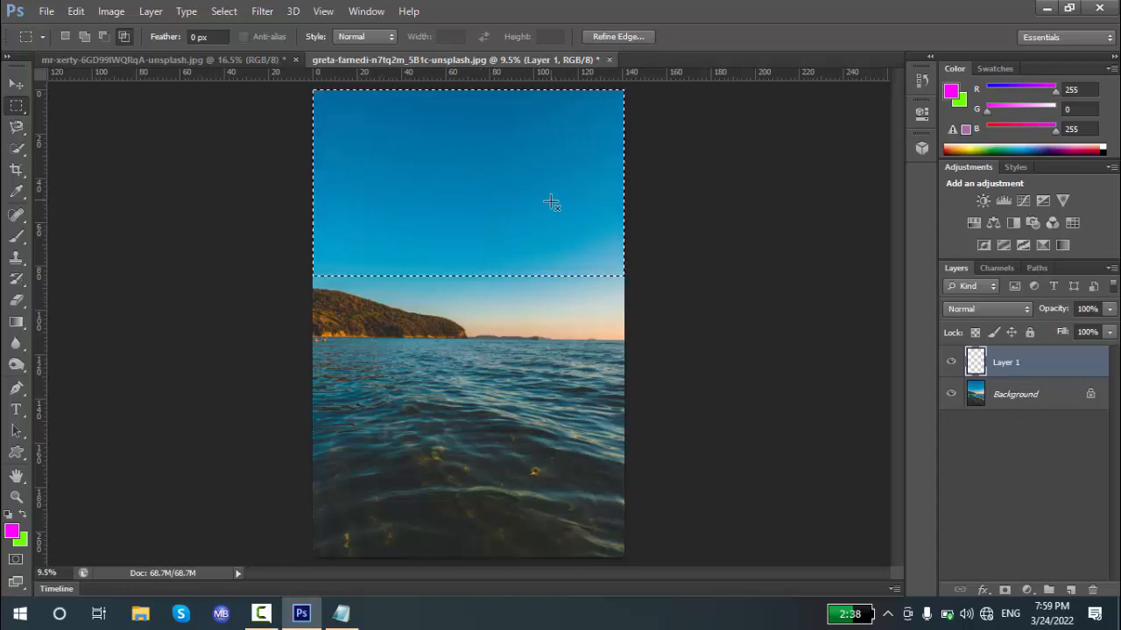
Enable Sample All Layers for the Magic Wand and try again to copy the marquee-selected sky from the blank layer
click(17, 150)
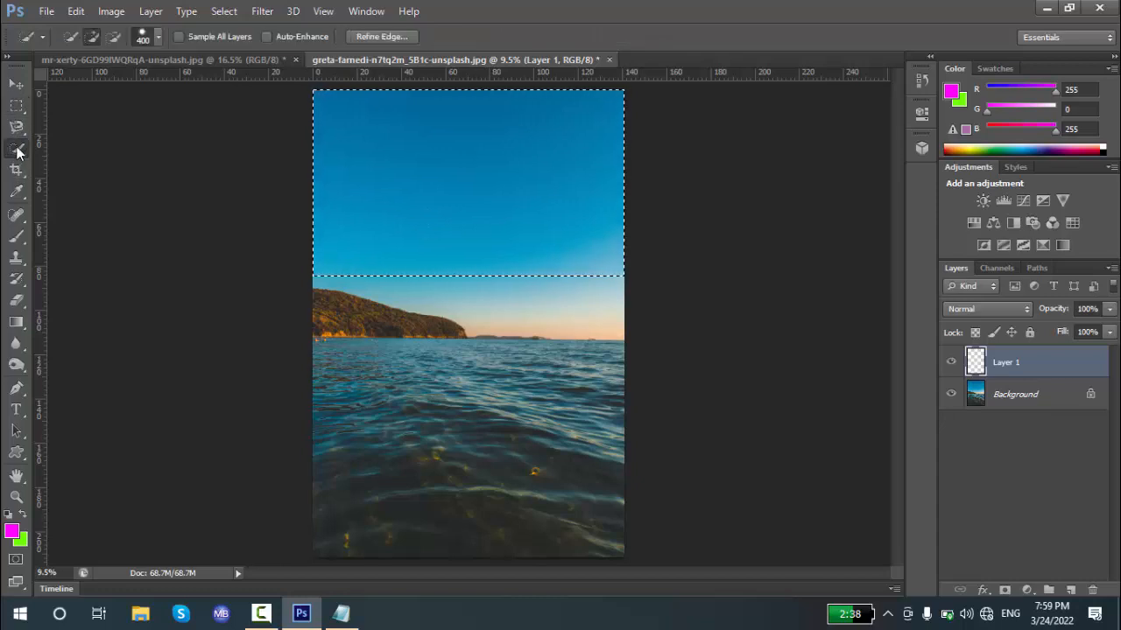
right_click(17, 154)
click(54, 160)
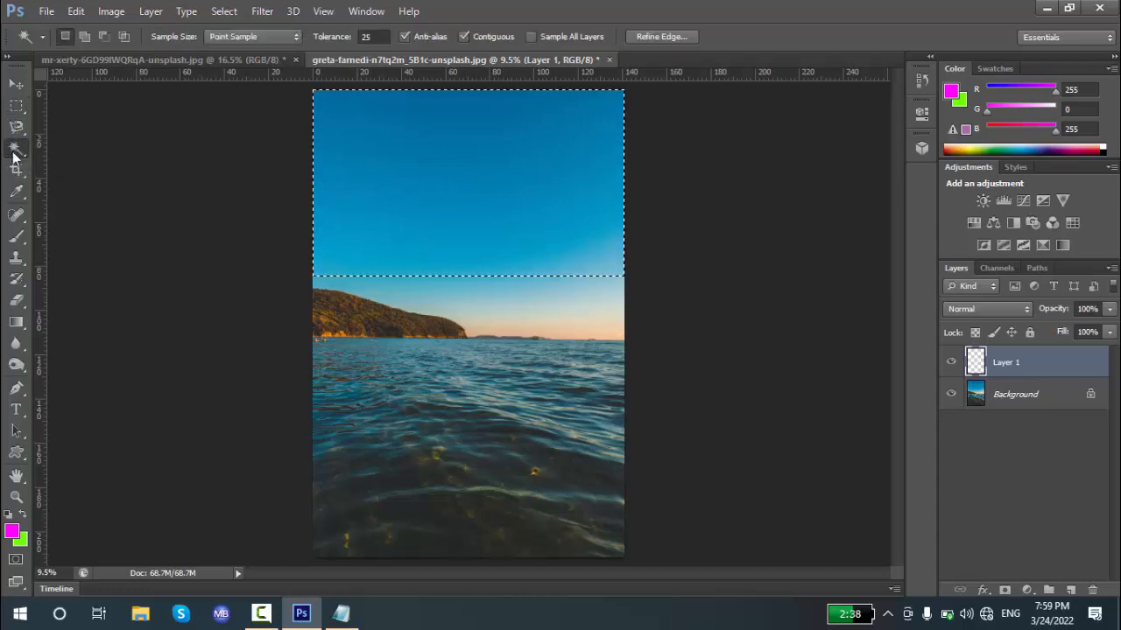
click(531, 36)
key(ctrl+c)
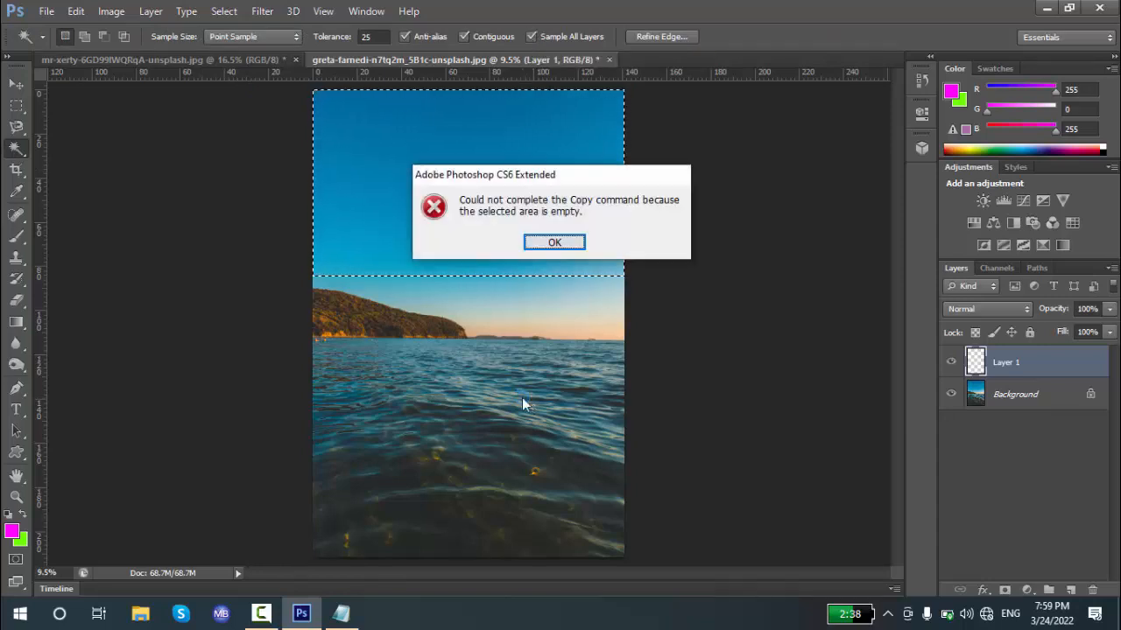
key(Return)
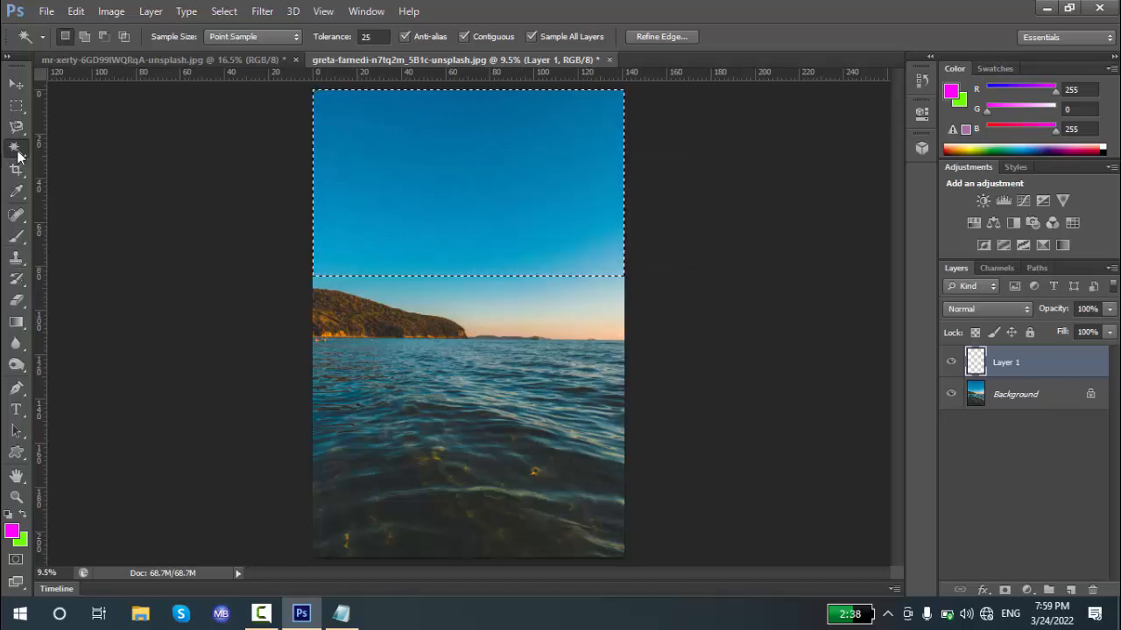
Select the middle of the sky with the Magic Wand at tolerance 25 and try to copy it from the blank layer
click(483, 186)
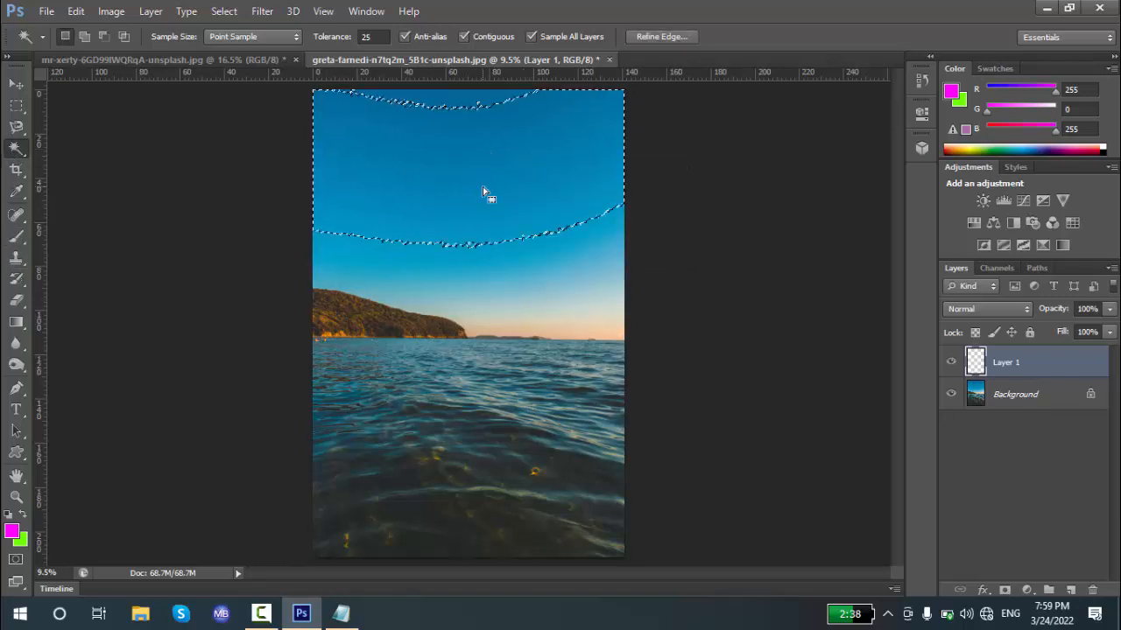
key(ctrl+c)
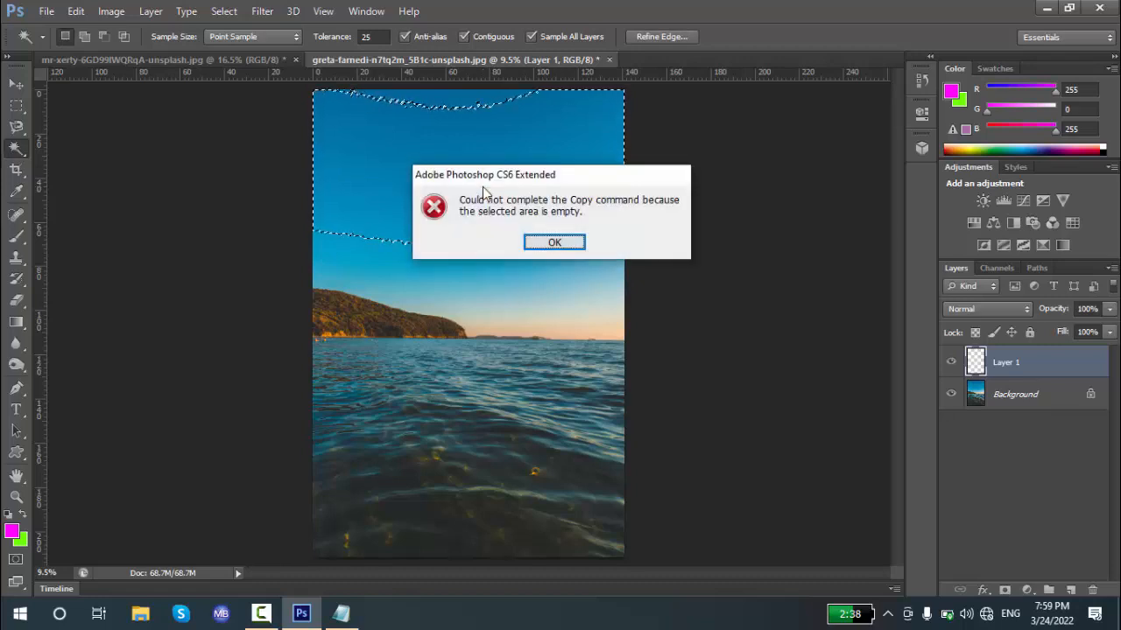
key(Return)
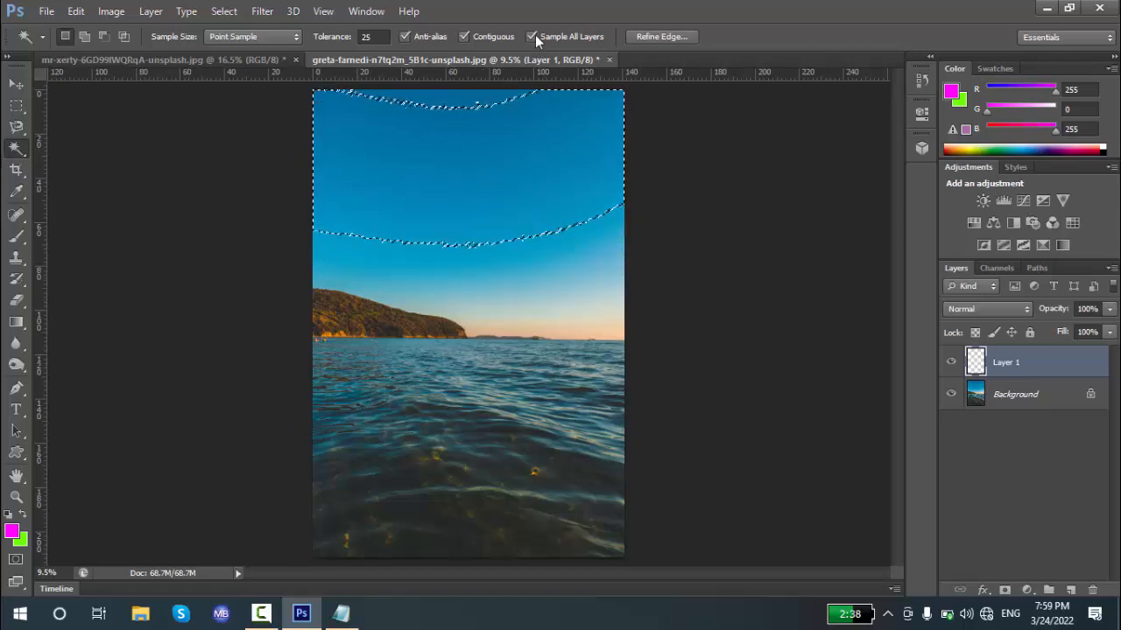
Make the Background layer active and copy the selected sky area onto a new layer
click(1000, 394)
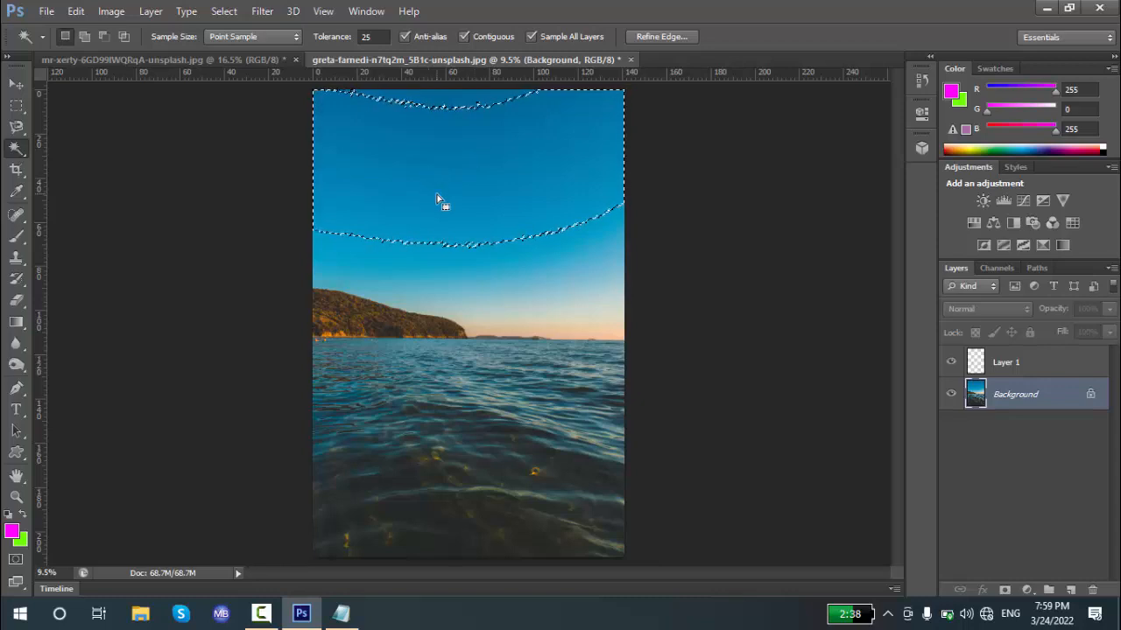
key(ctrl+j)
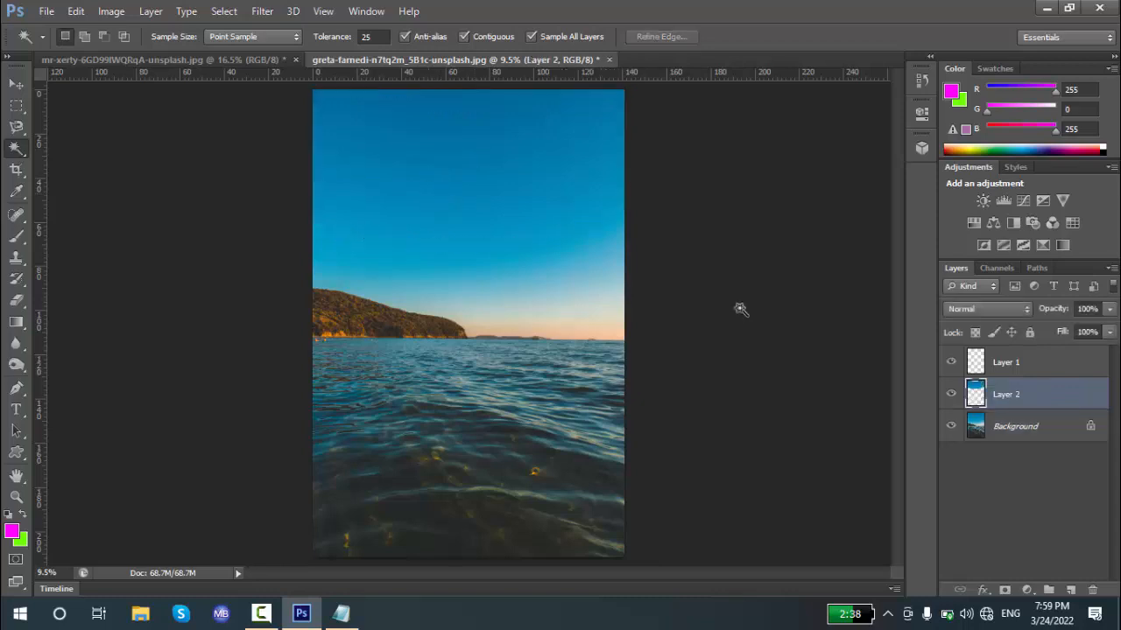
drag(1007, 372, 1011, 395)
Select the copied sky on its own layer with the Quick Selection tool and clear the selection
right_click(25, 153)
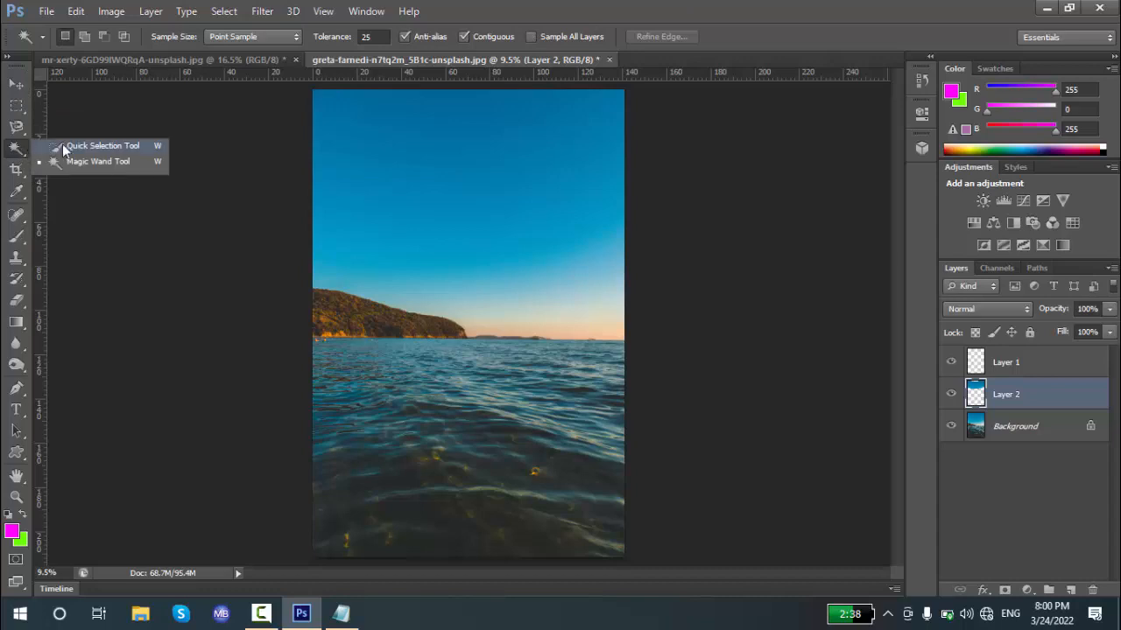
click(75, 147)
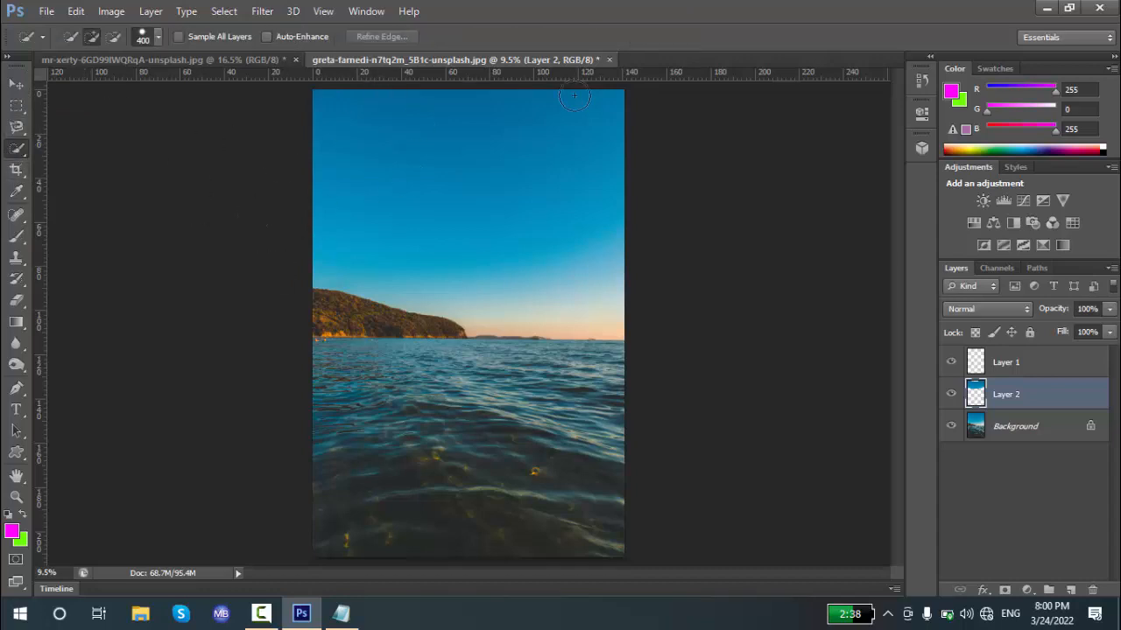
mouse_move(574, 97)
mouse_down()
mouse_move(538, 160)
mouse_move(436, 161)
mouse_move(471, 185)
mouse_up()
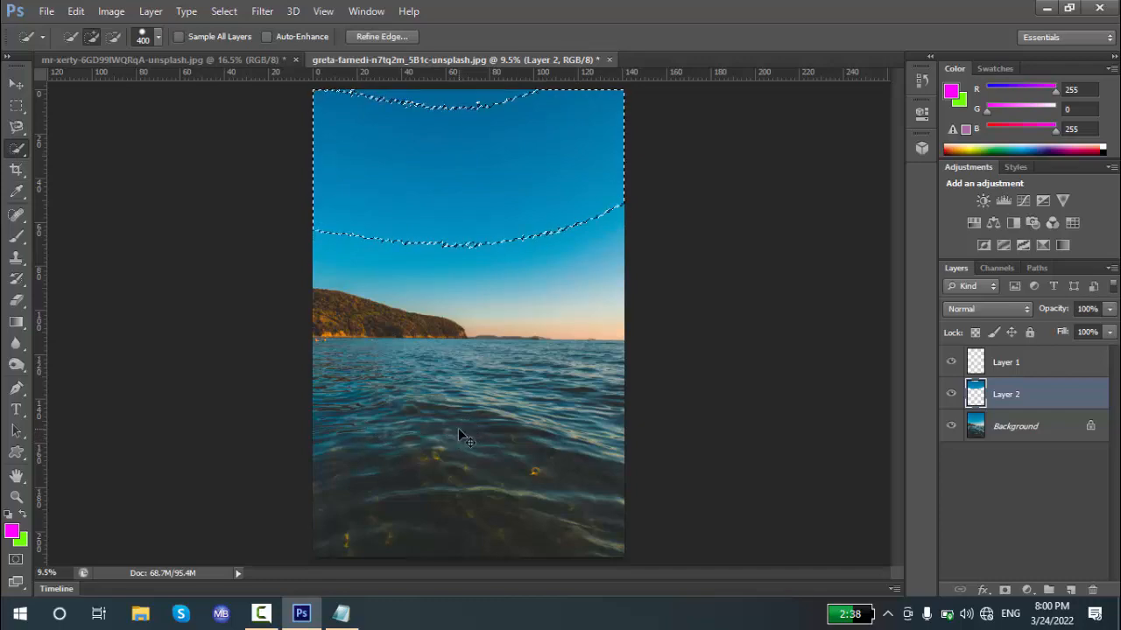
key(ctrl+d)
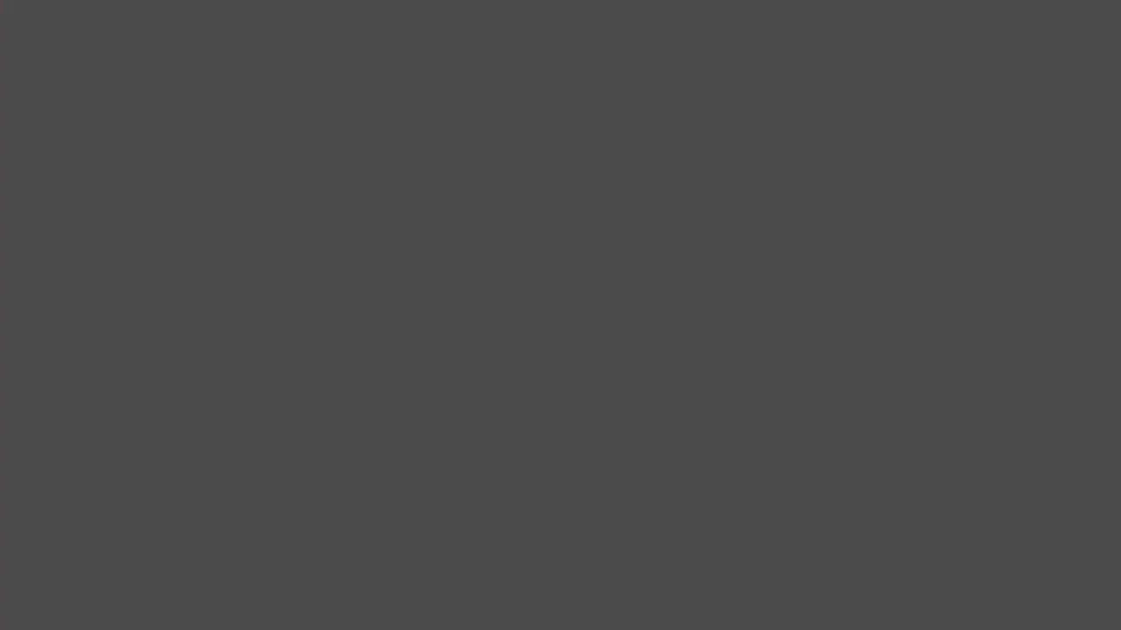